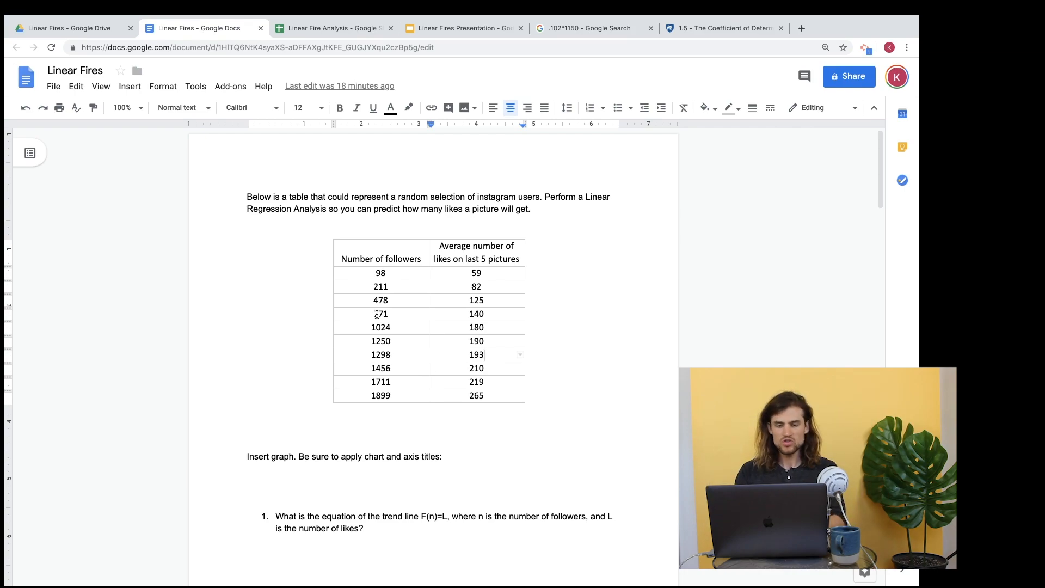
- Copy the whole followers and likes table from the document and switch to the Linear Fire Analysis spreadsheet
left_click_drag(340, 251, 478, 392)
key("ctrl+c")
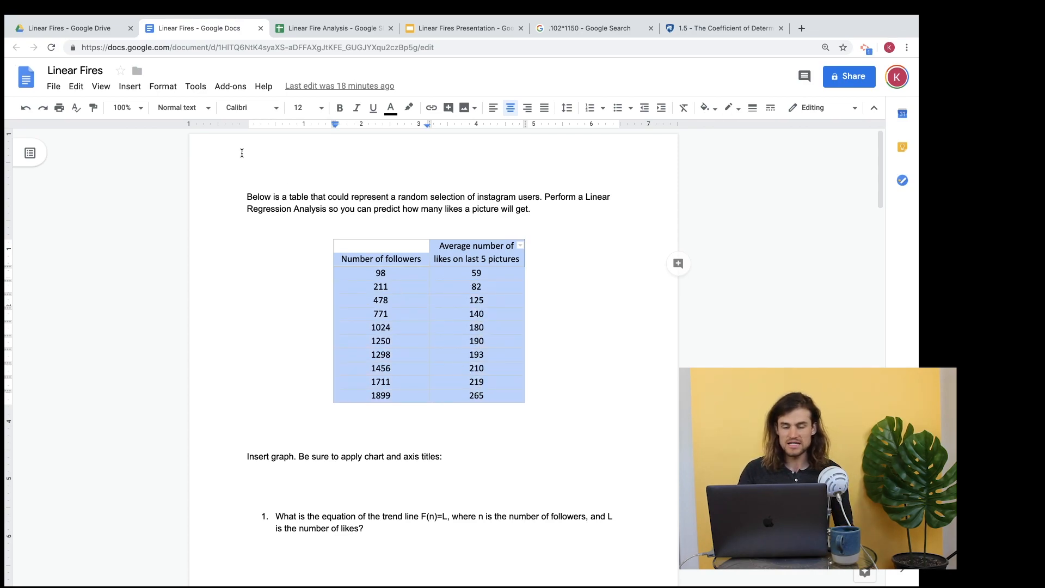
left_click(326, 27)
- Select the entire sheet and enlarge all its rows and columns evenly
left_click(170, 220)
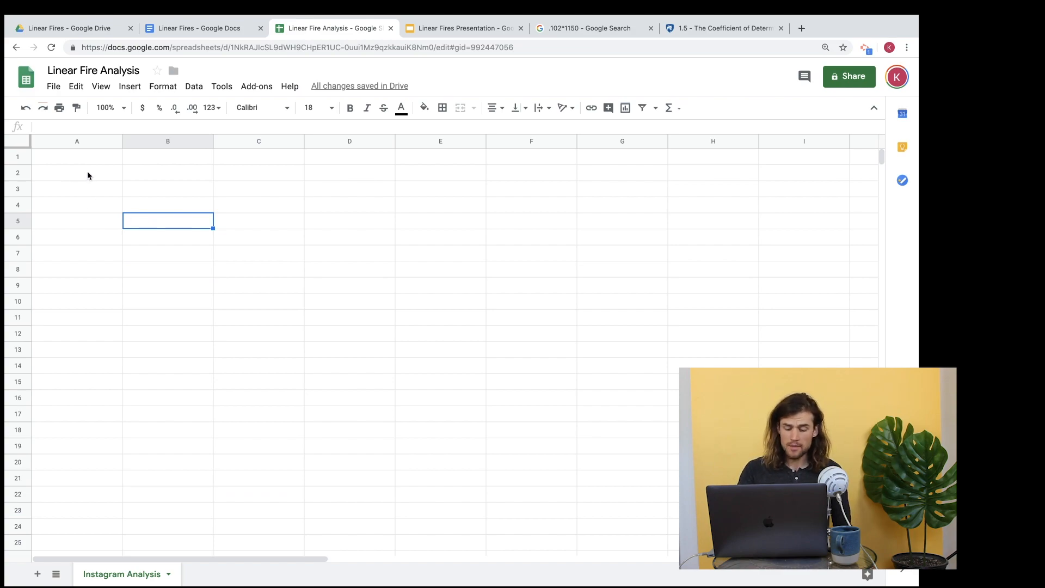
key("super+a")
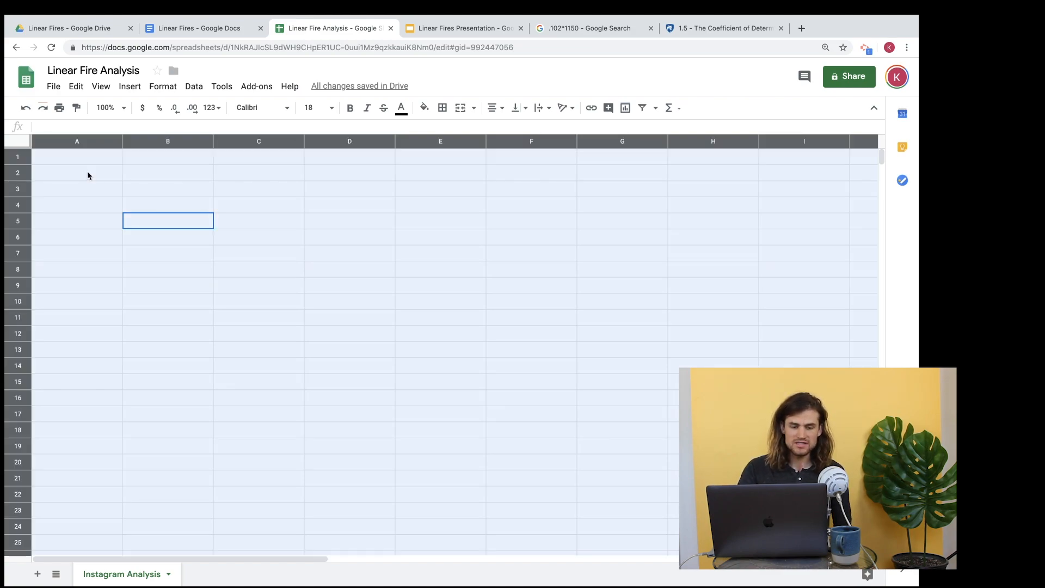
left_click_drag(14, 163, 14, 171)
left_click_drag(121, 138, 159, 144)
- Paste the copied table at cell A1 and widen column B to fit its full header text
left_click(129, 159)
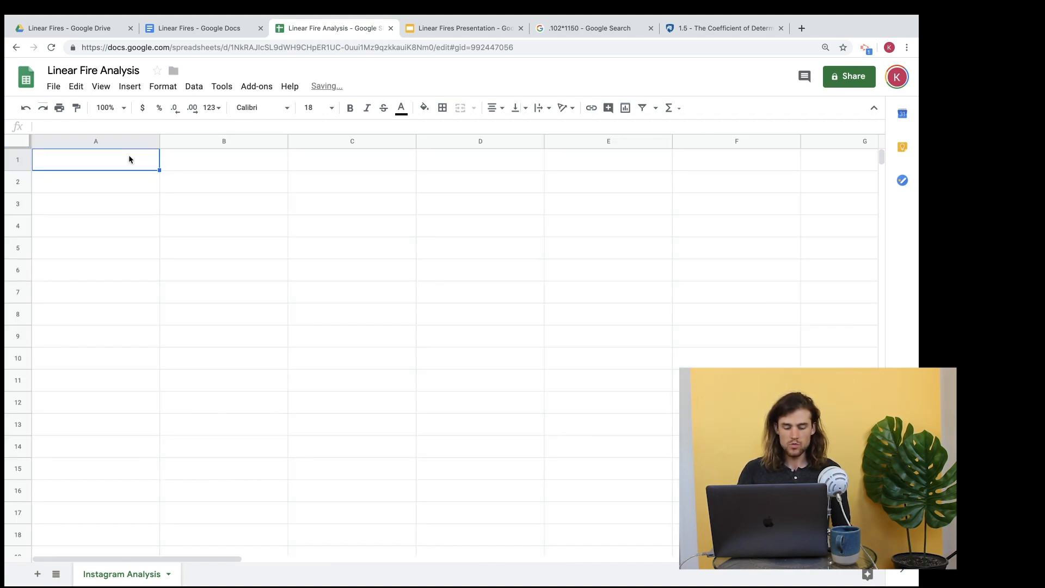
key("ctrl+v")
left_click(221, 204)
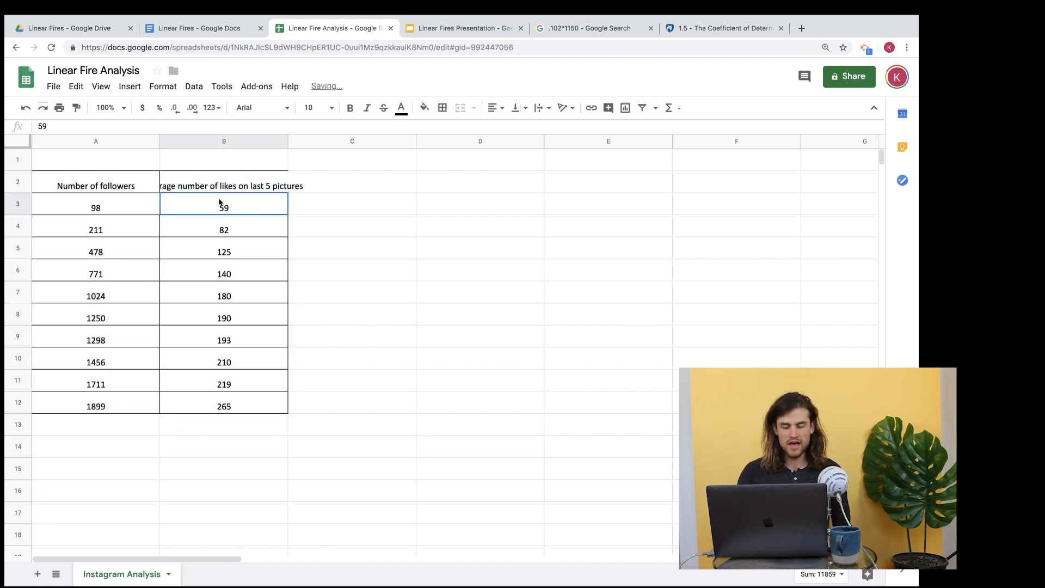
left_click_drag(287, 143, 328, 151)
left_click(266, 285)
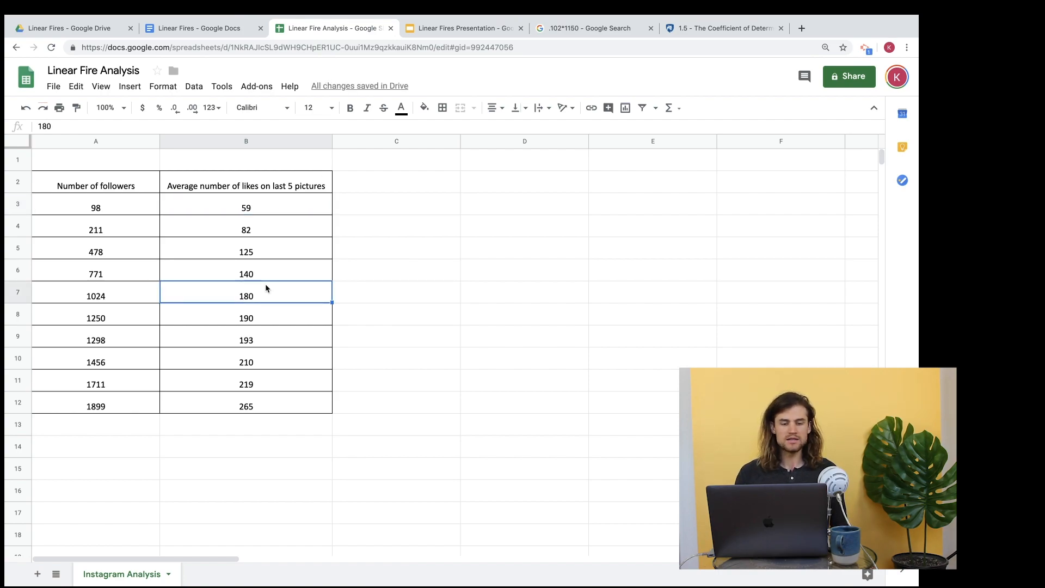
- Insert a chart from the data in A2:B12 and set its type to Scatter chart
left_click_drag(54, 177, 264, 402)
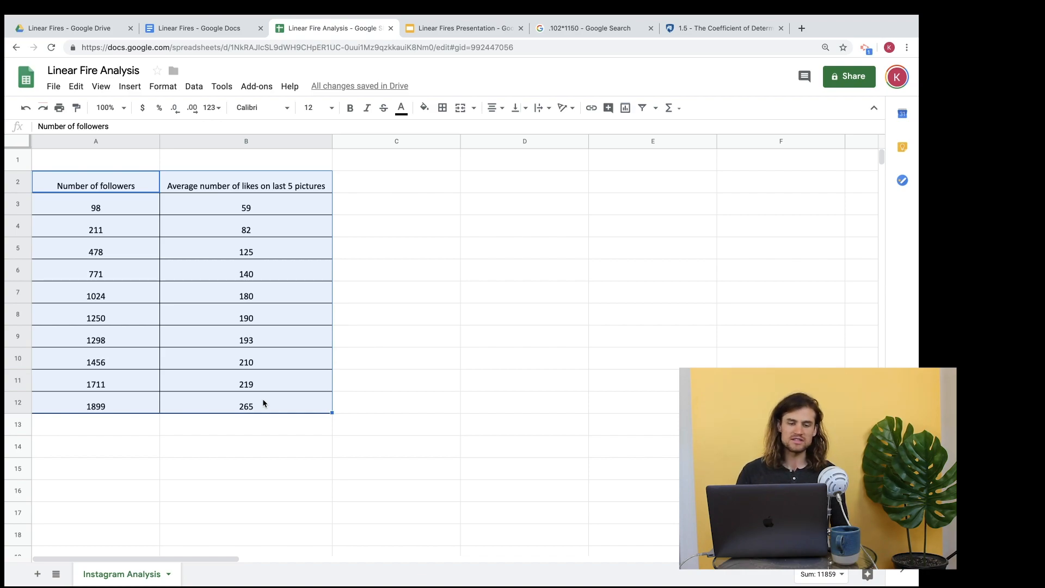
left_click(136, 86)
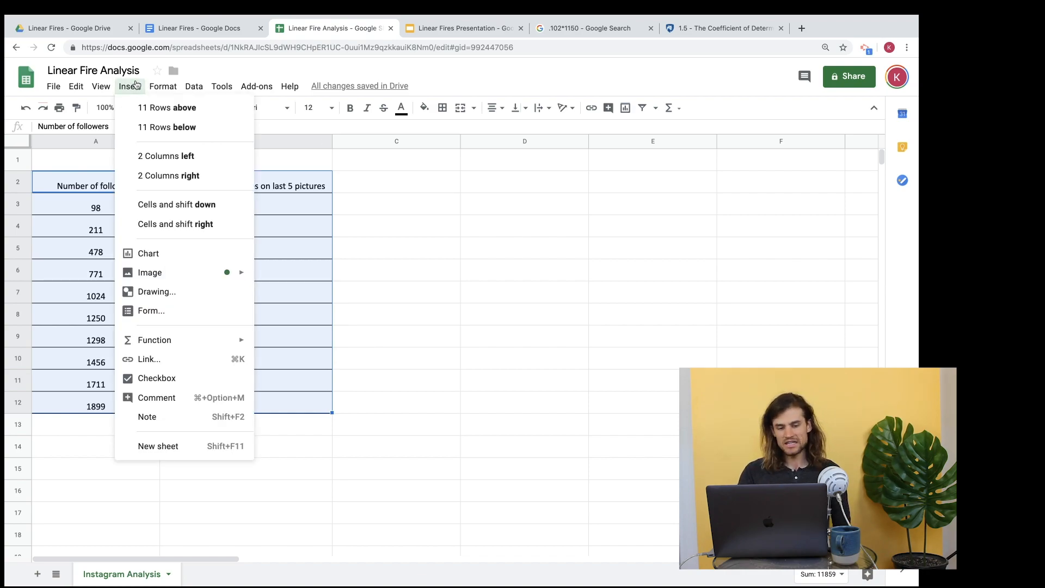
left_click(162, 253)
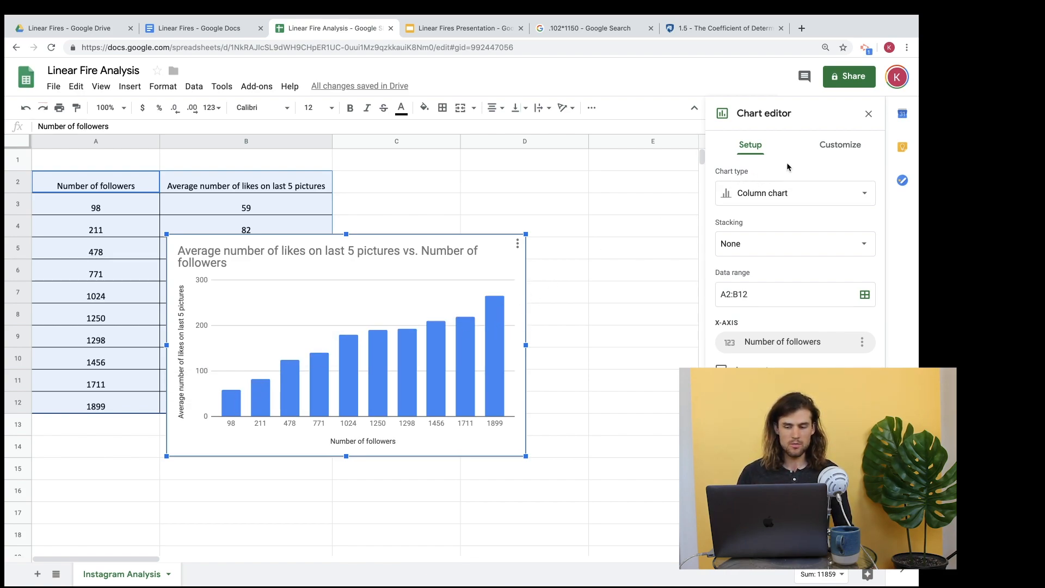
left_click(806, 191)
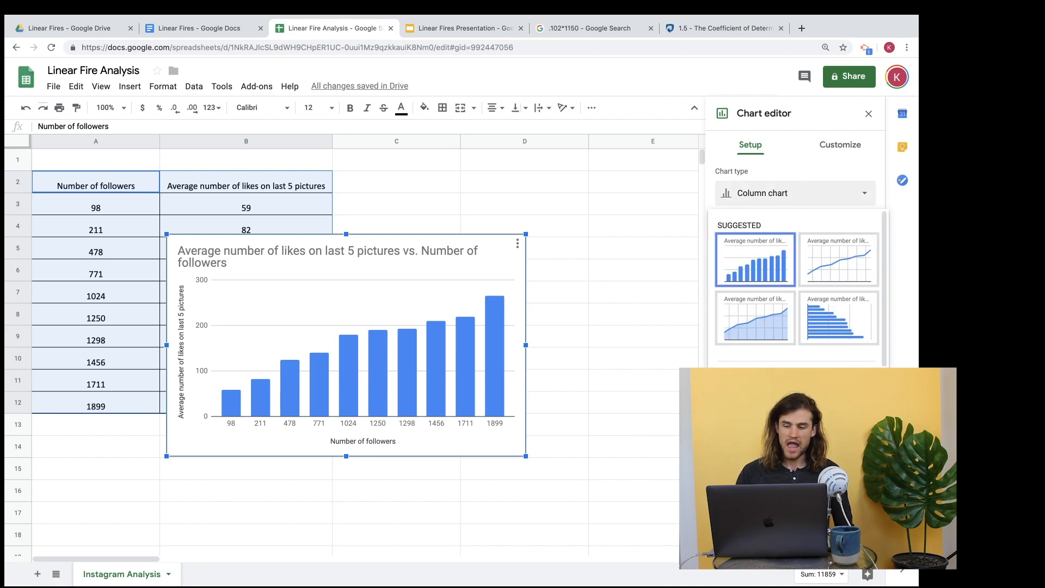
scroll(803, 235, "down", 10)
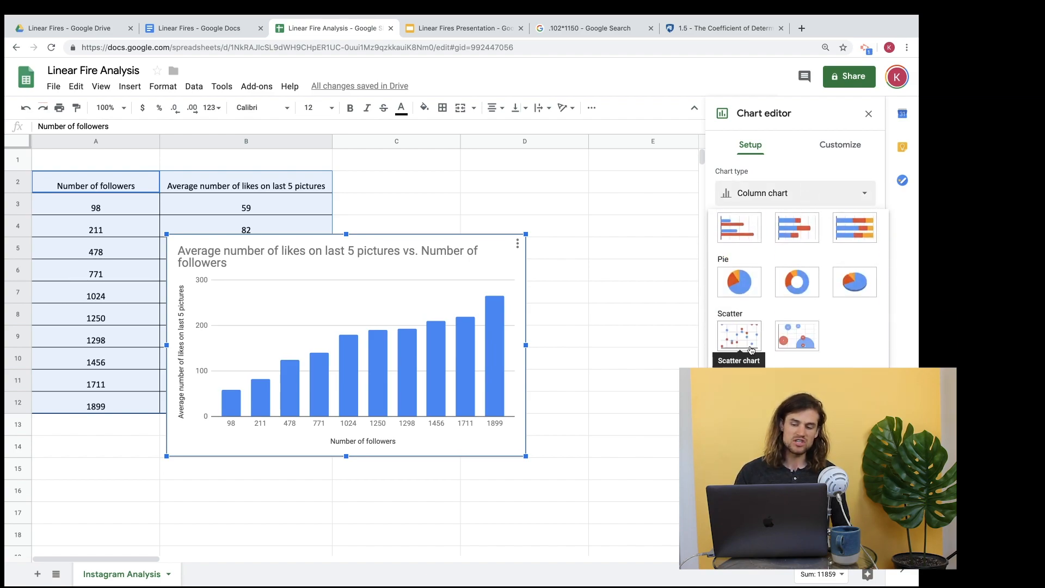
left_click(750, 348)
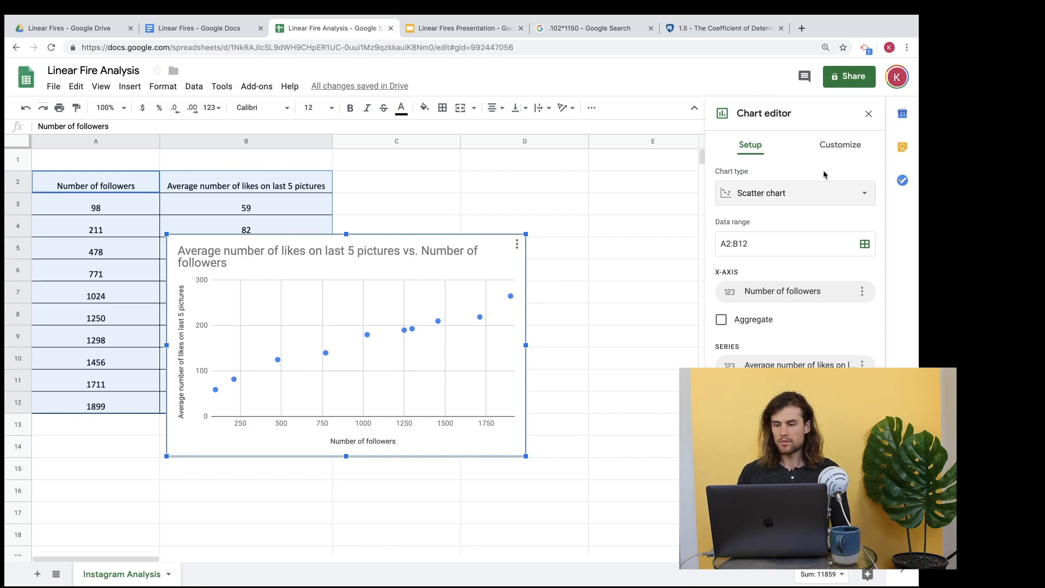
- Add a linear trendline to the average likes series of the scatter chart
left_click(845, 146)
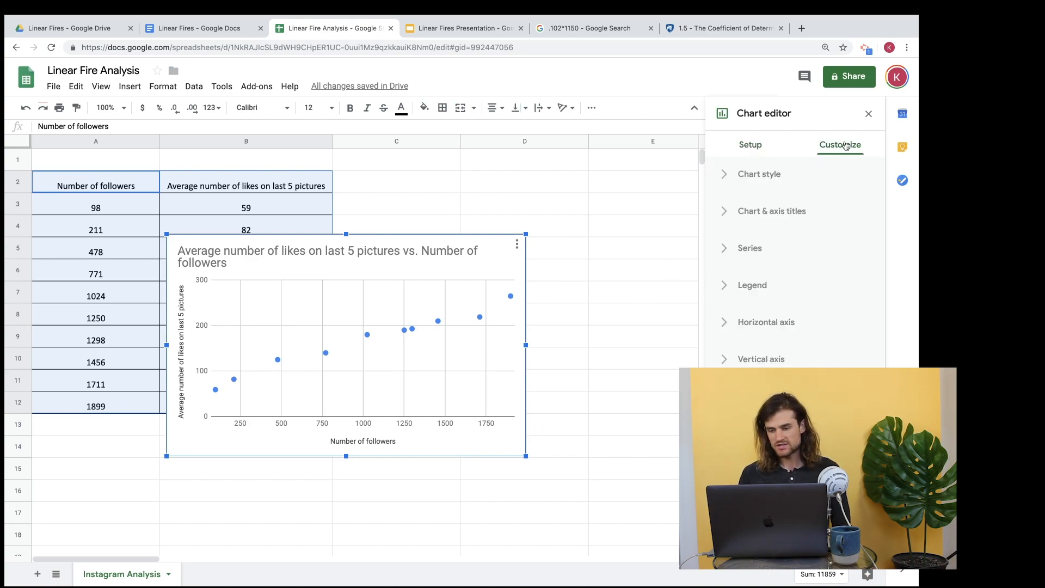
left_click(727, 250)
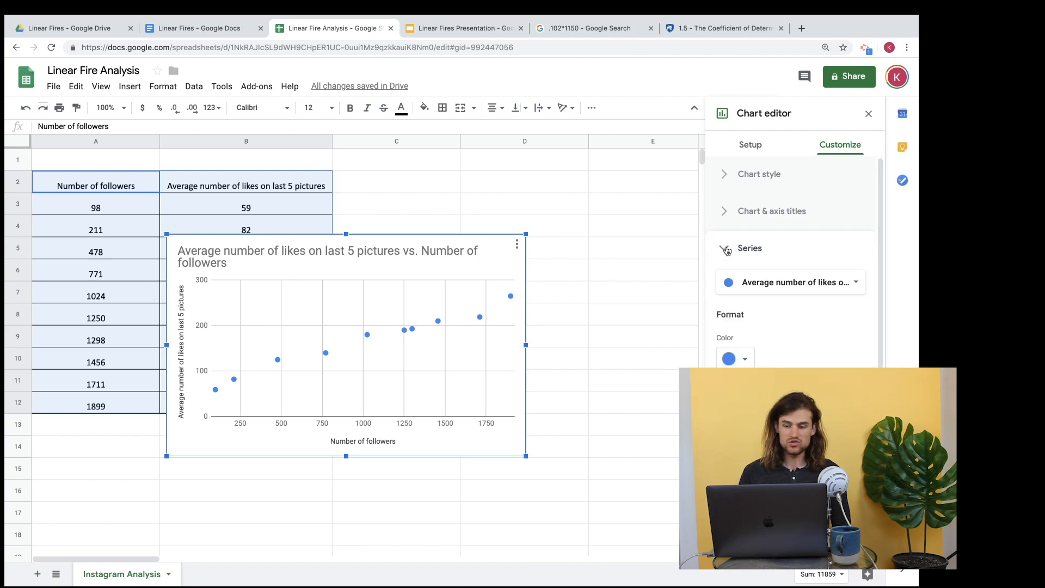
scroll(727, 248, "down", 3)
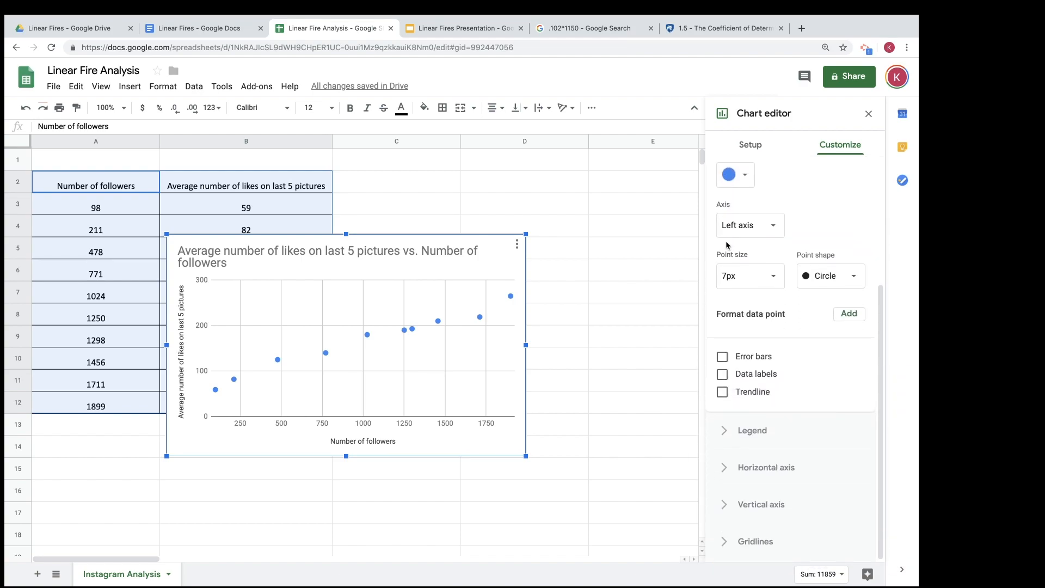
scroll(726, 246, "up", 2)
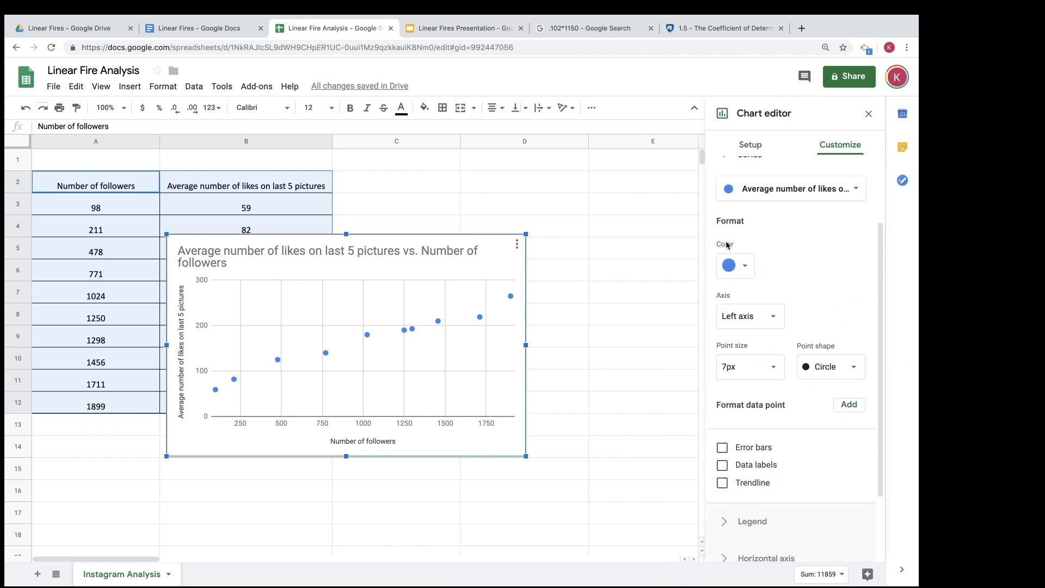
scroll(744, 453, "down", 2)
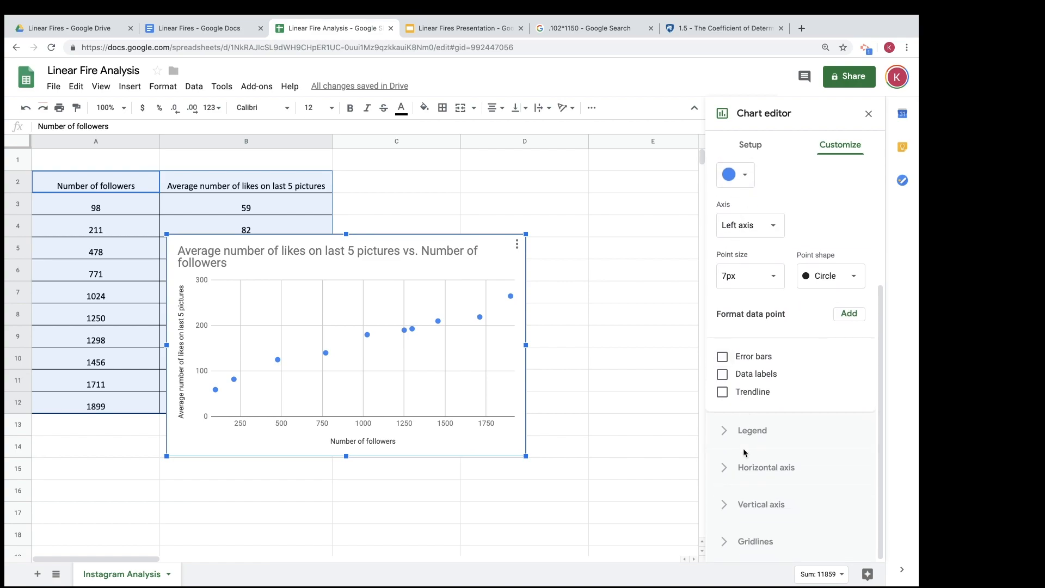
left_click(721, 393)
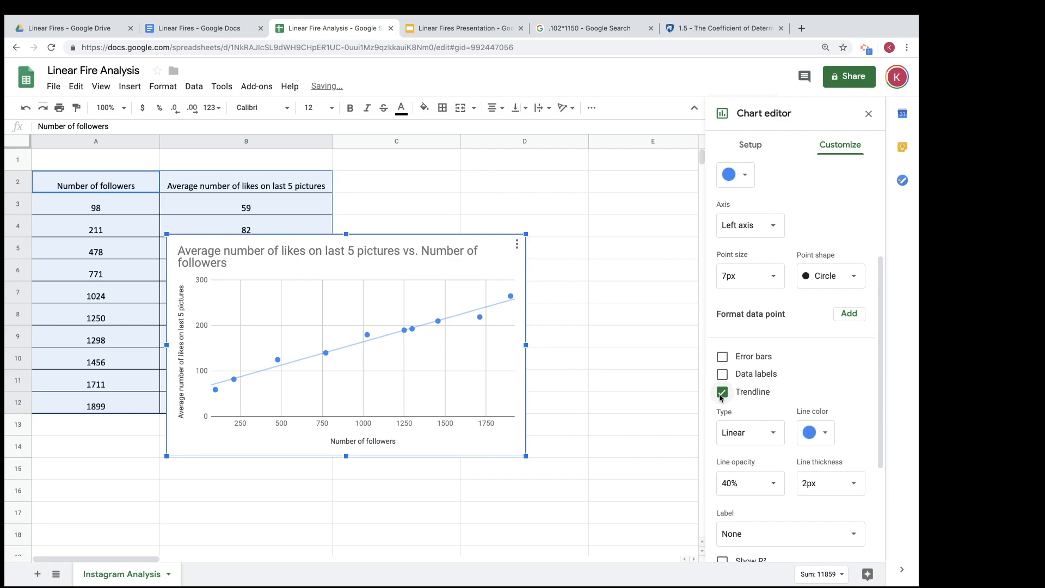
- Preview data labels and error bars on the chart's series, turning each one off again
left_click(723, 374)
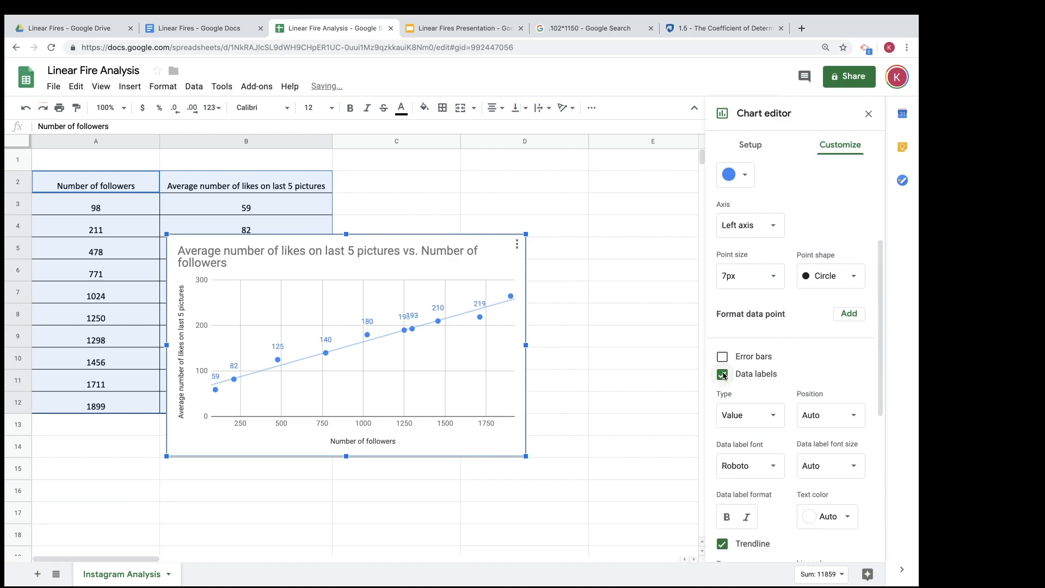
left_click(722, 374)
left_click(723, 357)
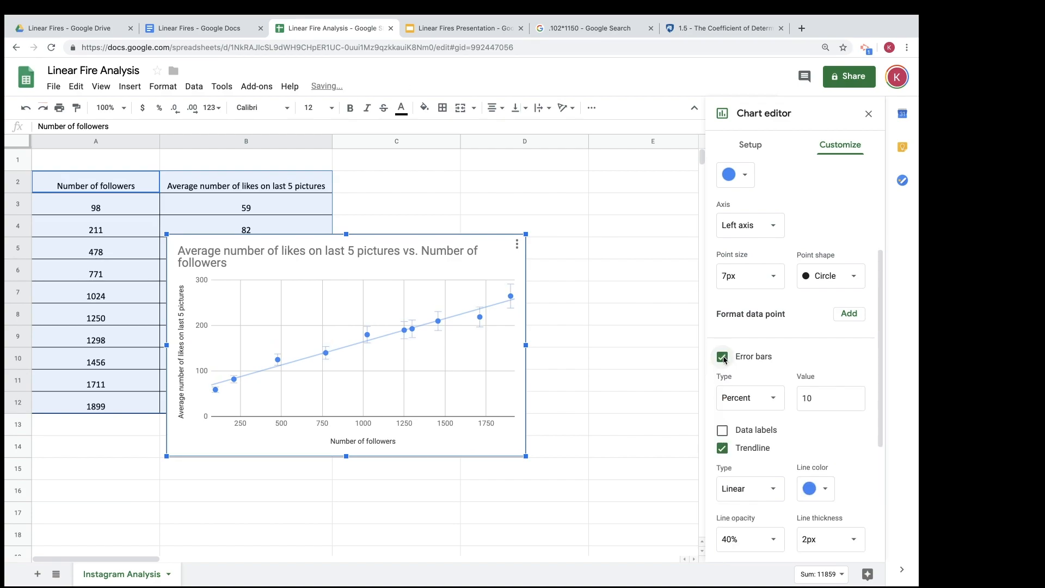
left_click(723, 357)
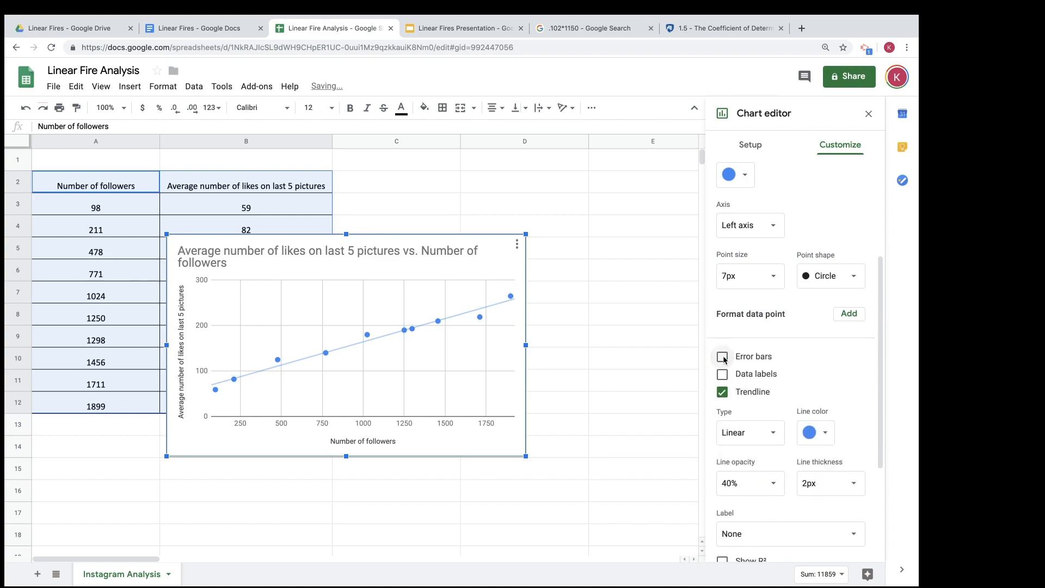
- Set the trendline's color to purple and its line opacity to 50%
scroll(723, 394, "down", 3)
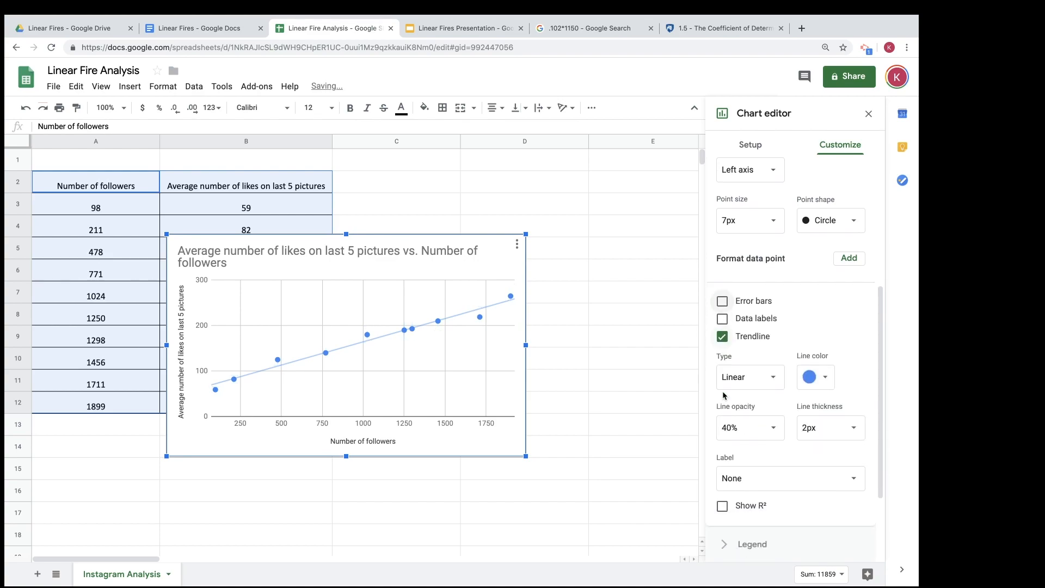
left_click(827, 345)
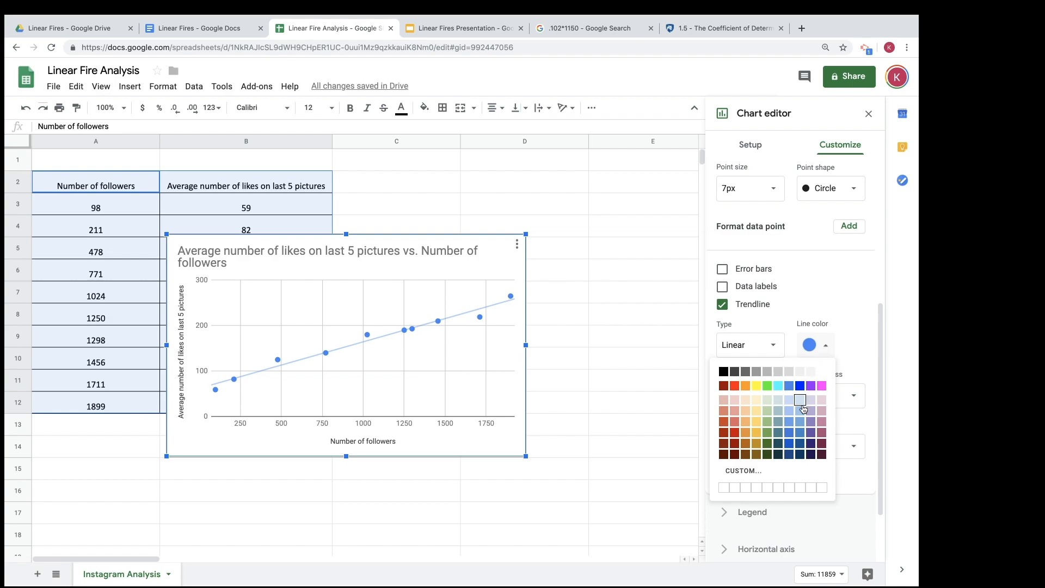
left_click(810, 432)
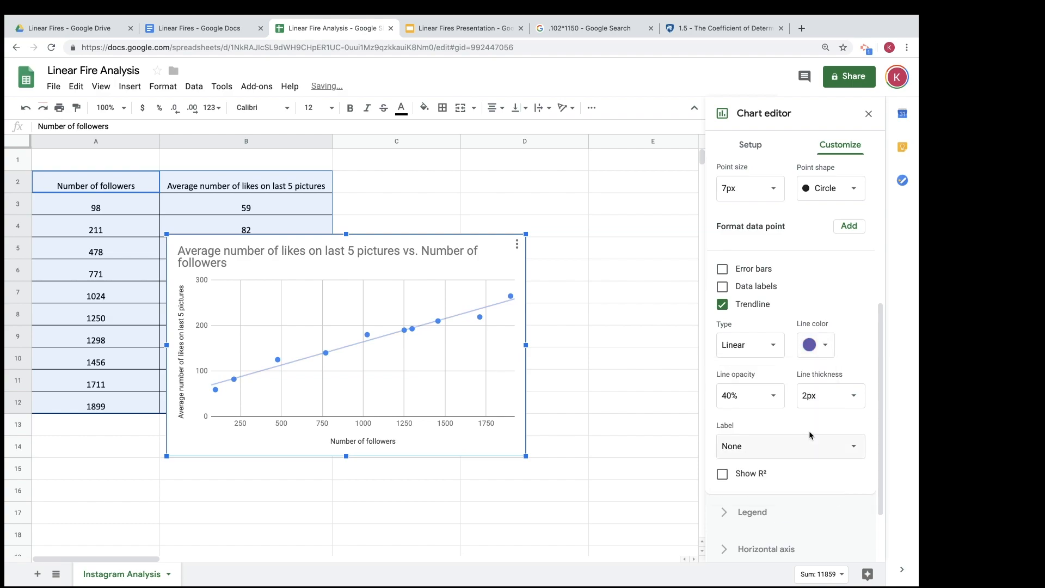
left_click(772, 396)
left_click(753, 272)
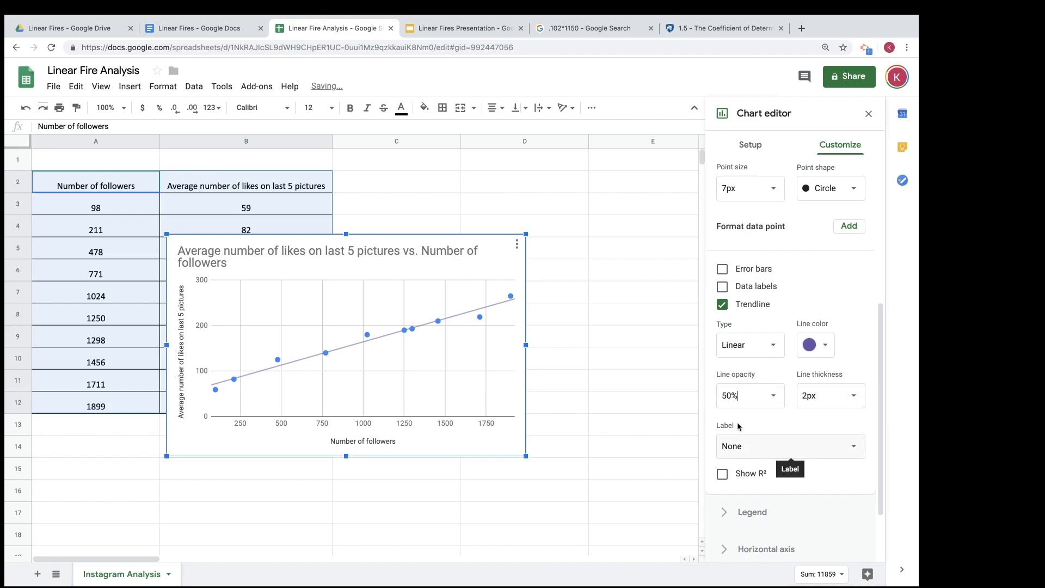
- Label the trendline with Use Equation and show its R² value
scroll(758, 451, "down", 2)
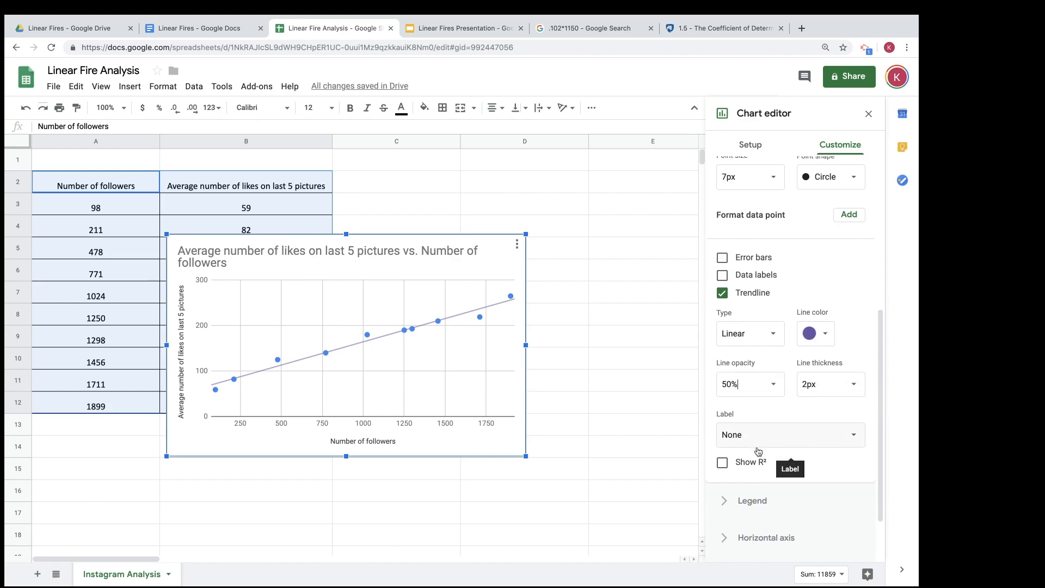
left_click(783, 365)
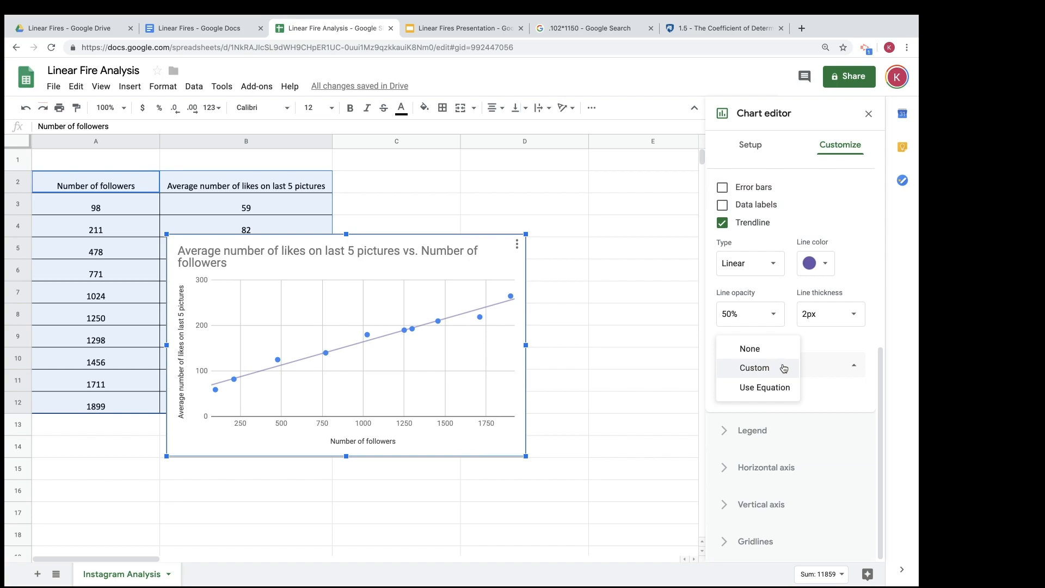
left_click(775, 389)
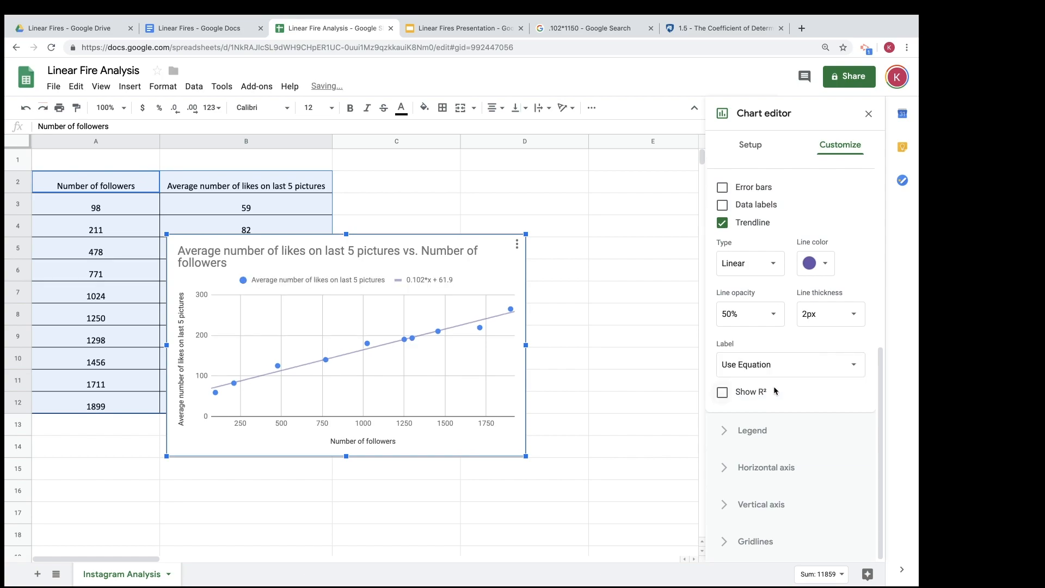
left_click(722, 393)
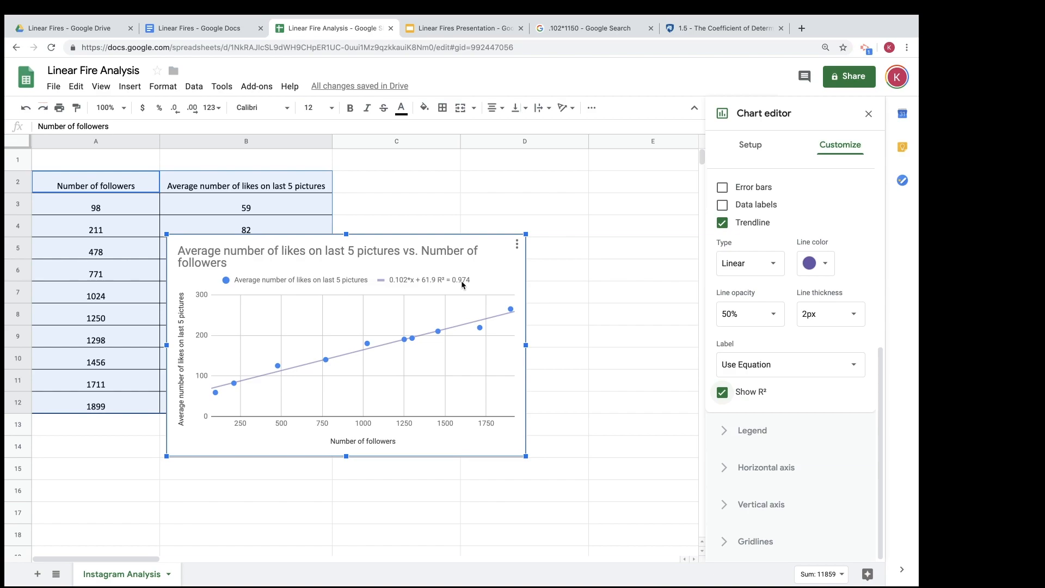
left_click_drag(498, 279, 595, 280)
- In the Linear Fires document, insert the scatter chart from the Linear Fire Analysis spreadsheet directly below the "Insert graph" line
left_click(178, 25)
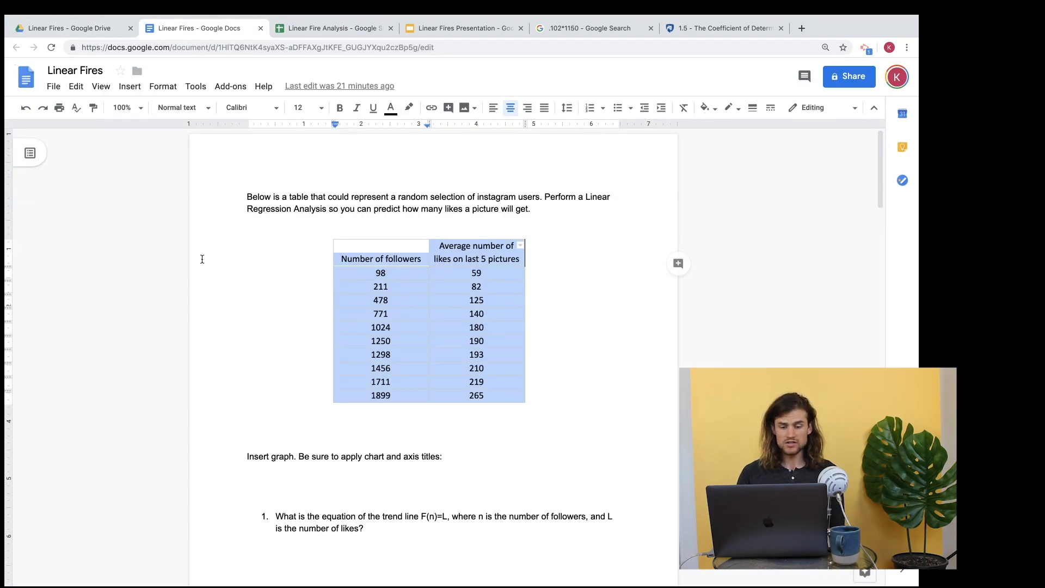
left_click(303, 490)
left_click(302, 490)
left_click(278, 483)
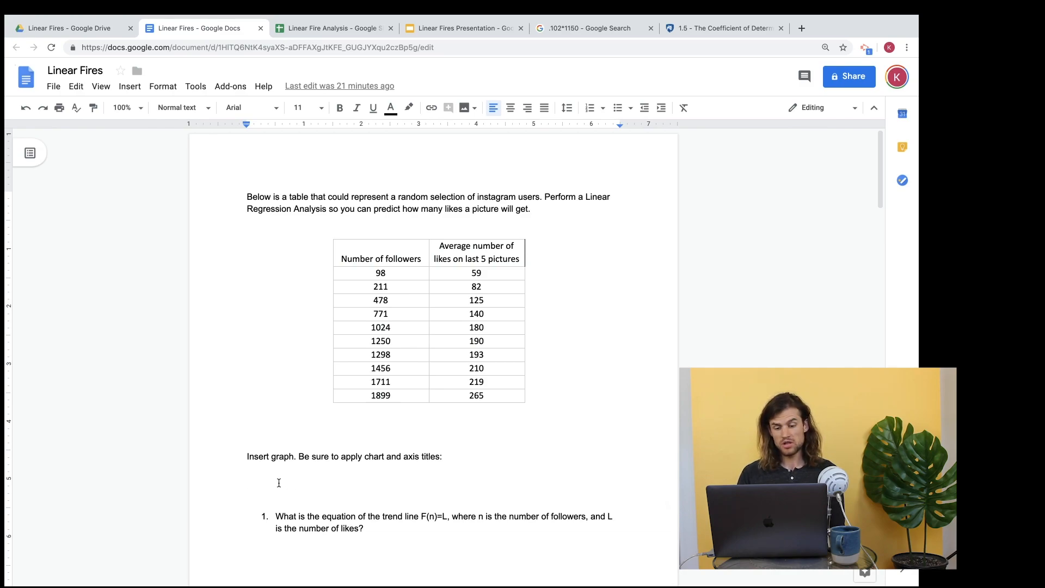
left_click(252, 471)
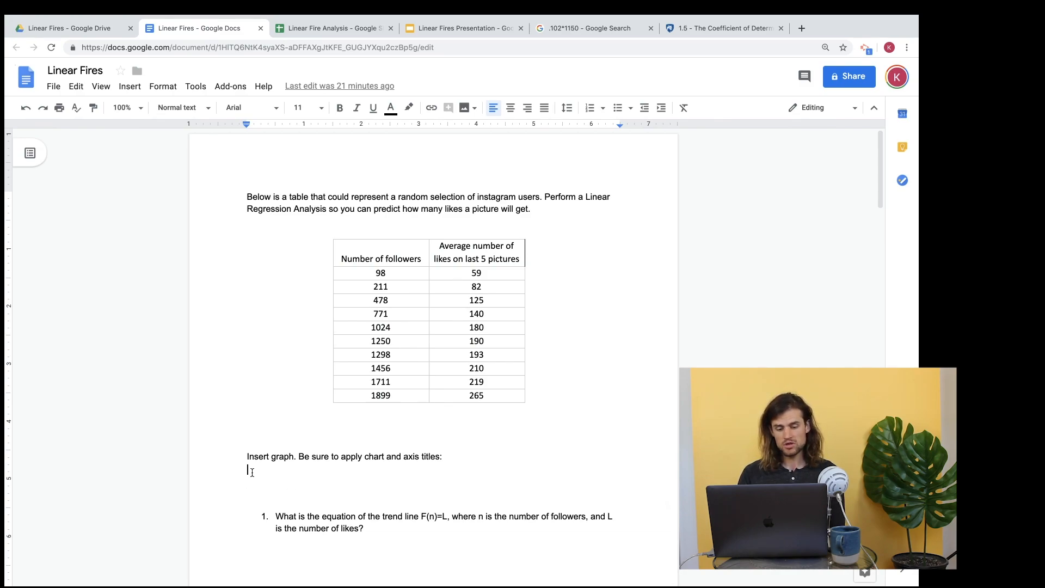
left_click(134, 87)
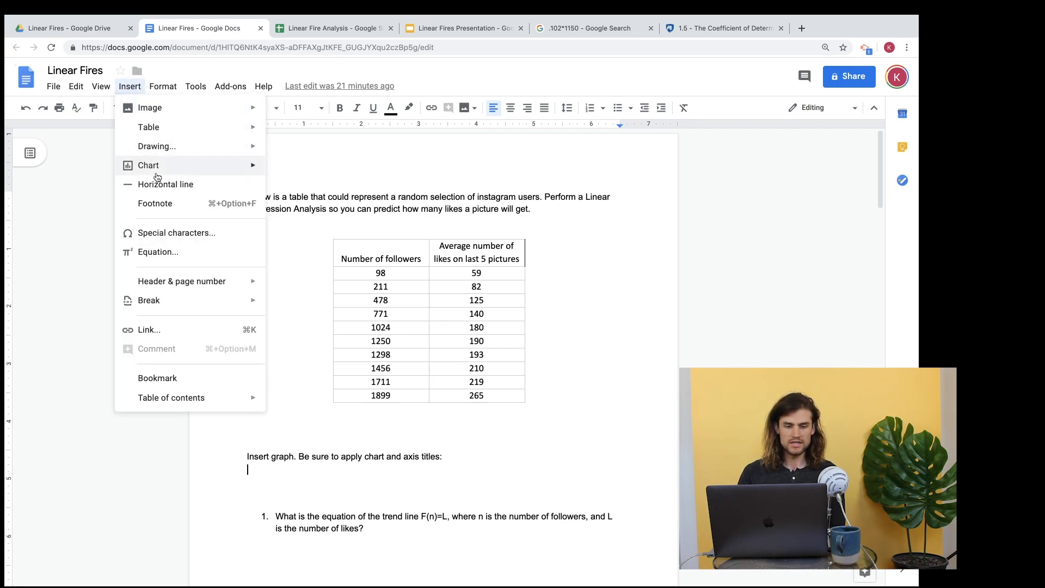
mouse_move(152, 166)
left_click(294, 256)
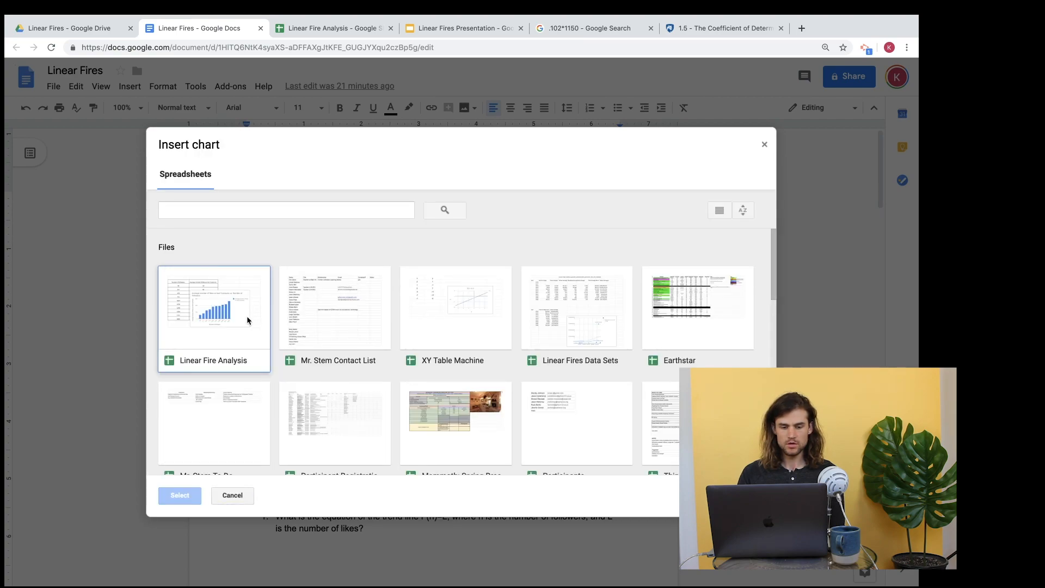
double_click(248, 323)
left_click(388, 332)
left_click(625, 479)
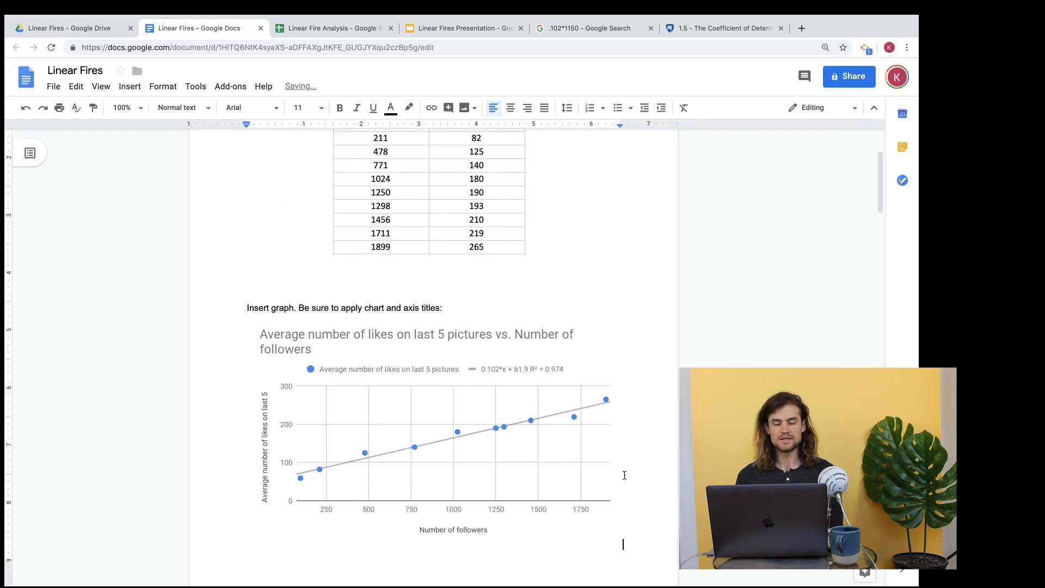
- In the Linear Fire Analysis spreadsheet, edit the scatter chart's title so "Followers" starts with a capital F
scroll(625, 475, "down", 3)
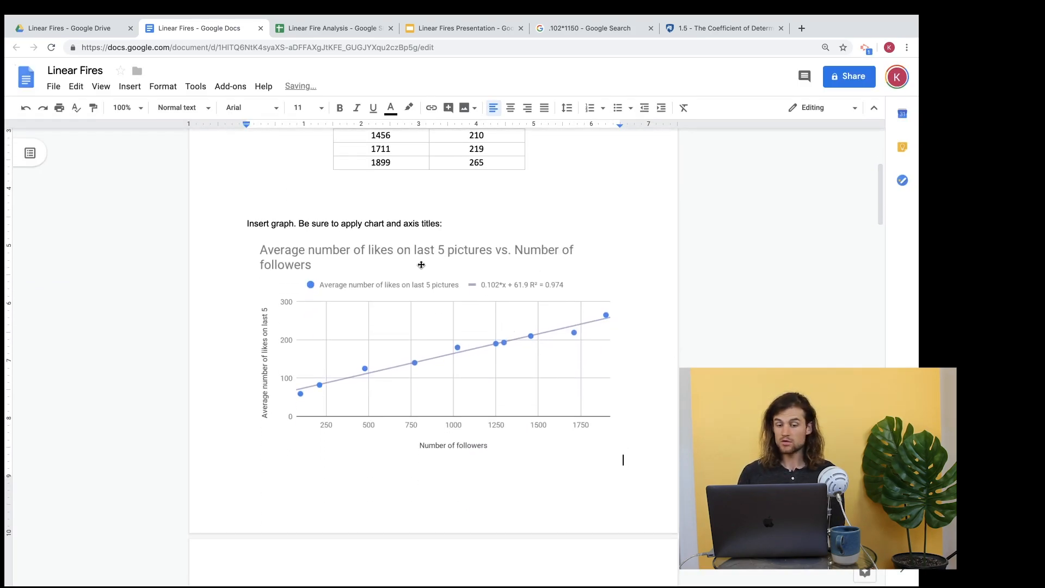
scroll(384, 281, "up", 5)
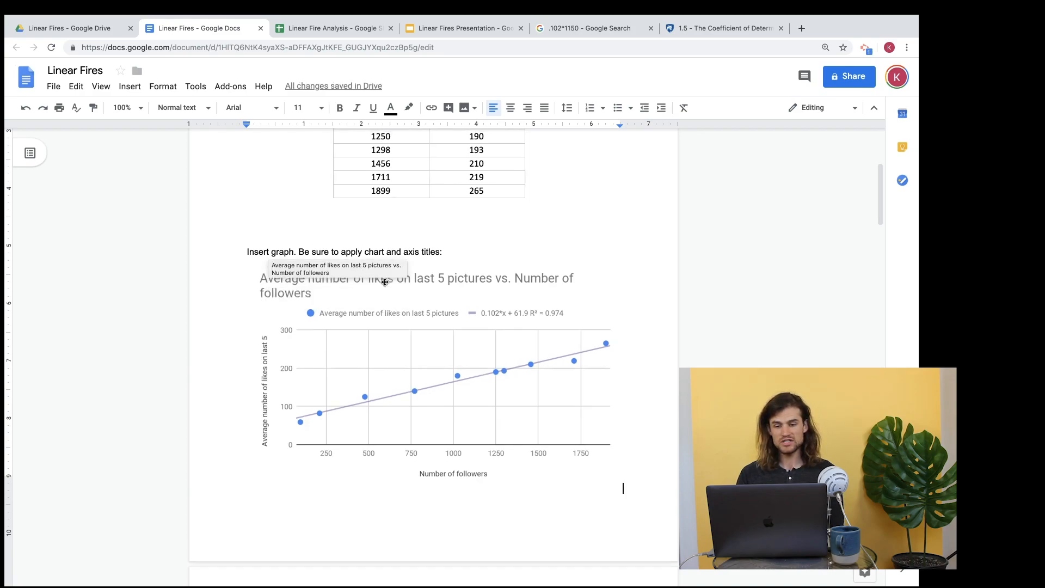
scroll(384, 281, "down", 2)
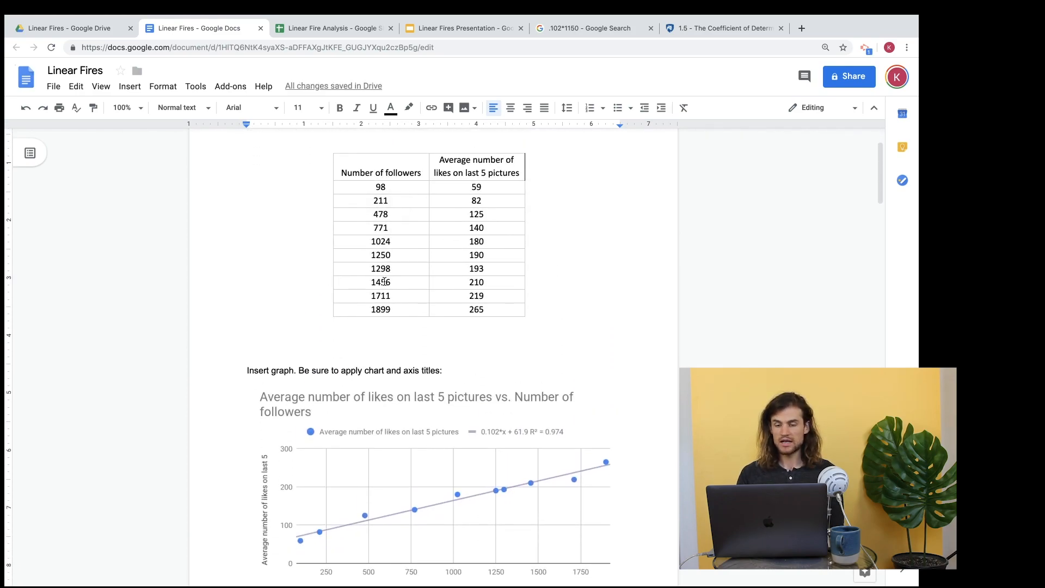
scroll(406, 384, "down", 2)
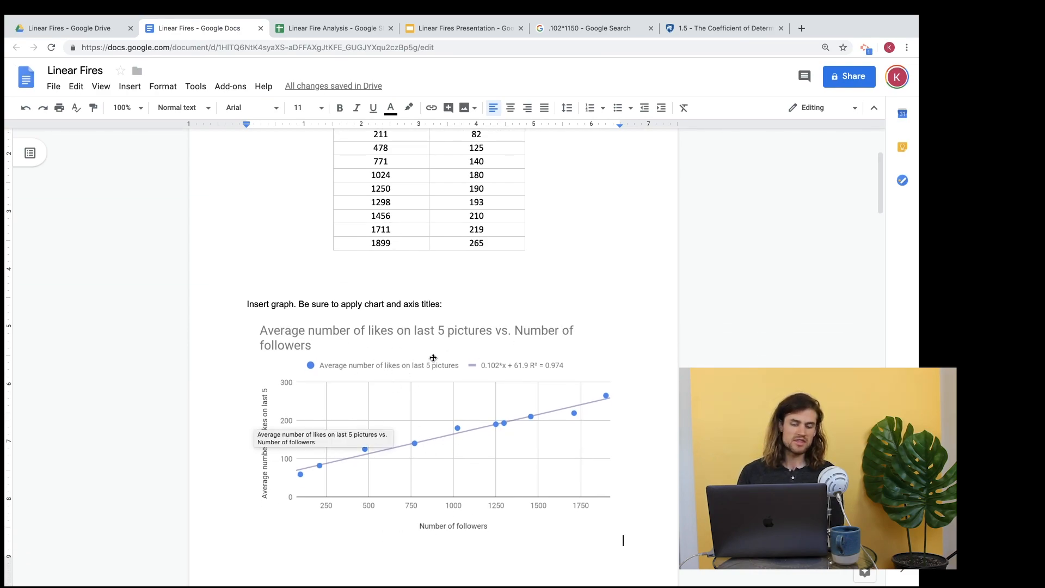
left_click(344, 29)
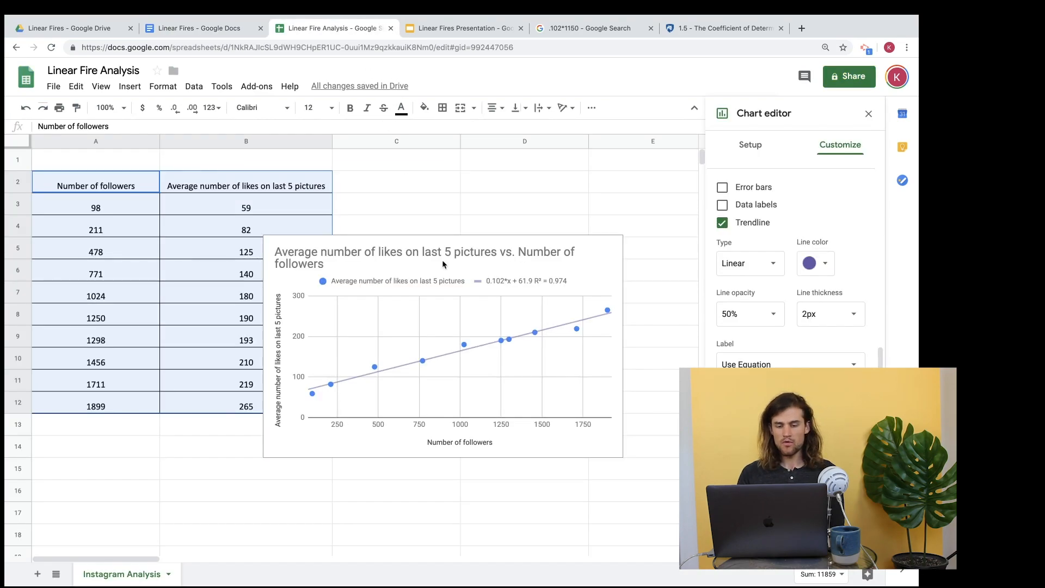
left_click(451, 255)
left_click(451, 255)
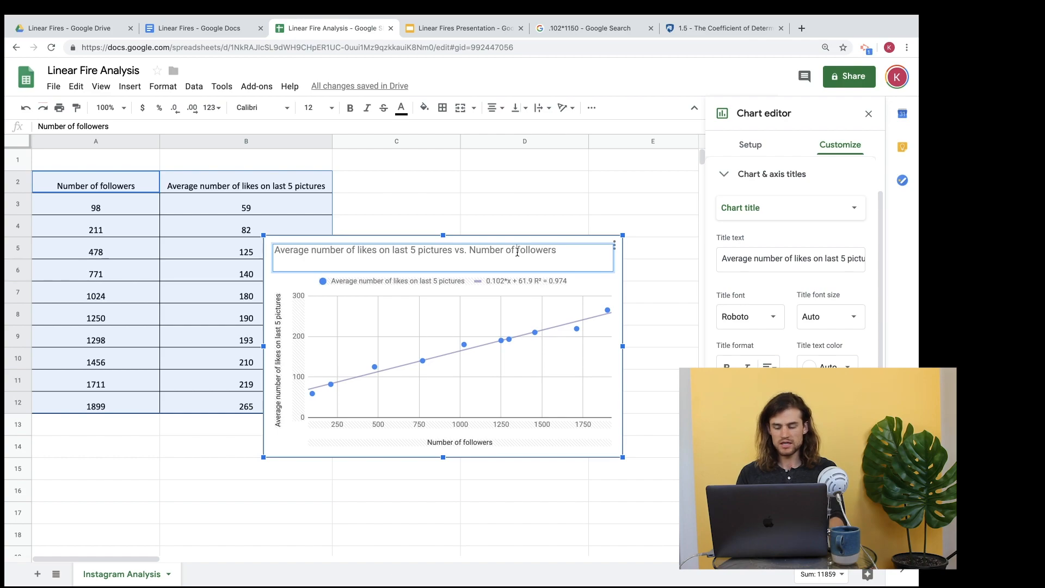
key("BackSpace")
type("F")
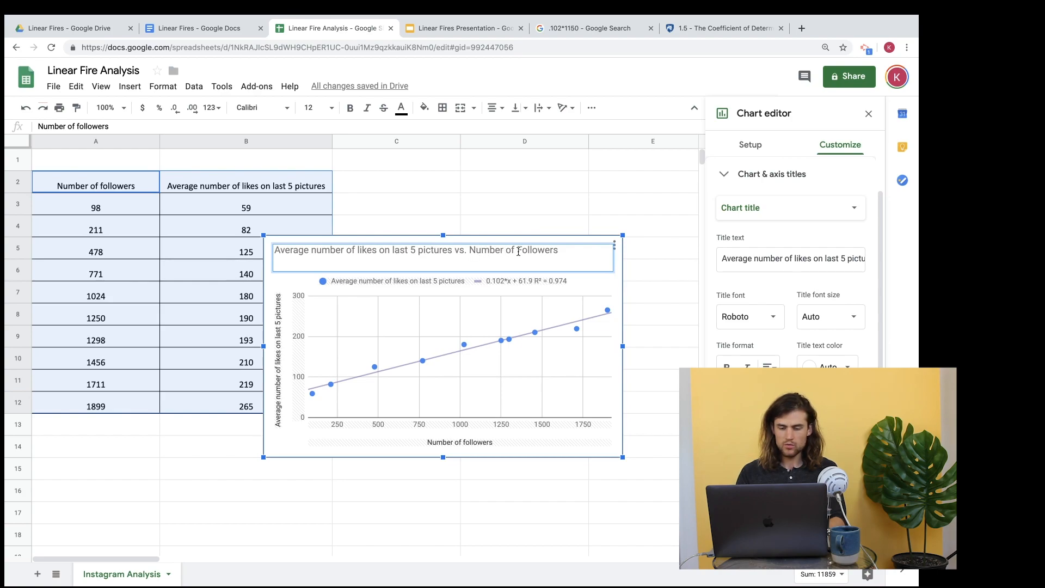
- Shorten and reword the chart title to "Average number of Likes and Number of Followers"
left_click_drag(466, 250, 377, 249)
key("BackSpace")
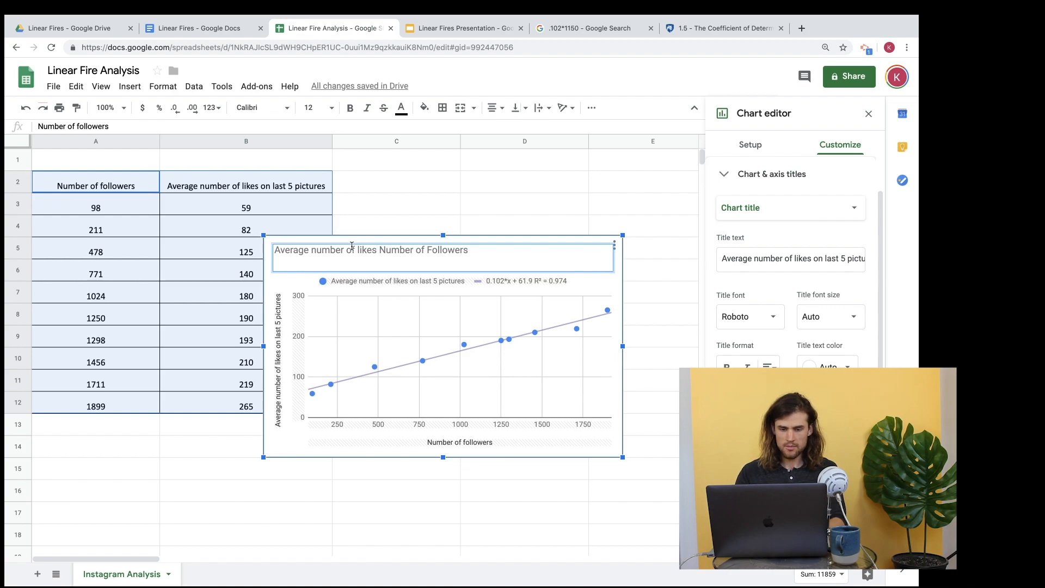
left_click(359, 251)
key("BackSpace")
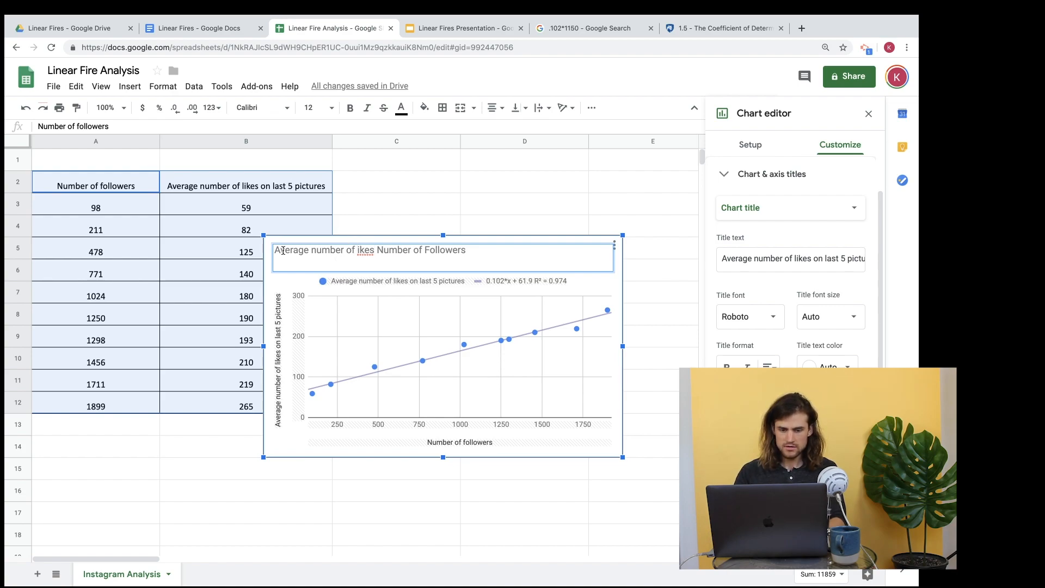
type("L")
left_click(381, 249)
type("and")
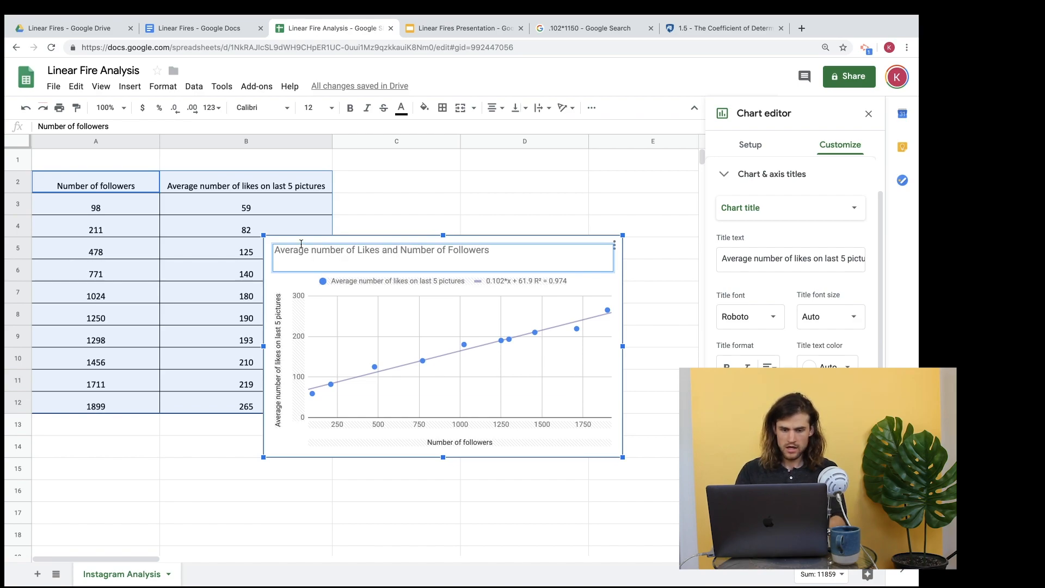
- Append "Linear Regression" to the end of the chart title
left_click(538, 260)
type("L:in")
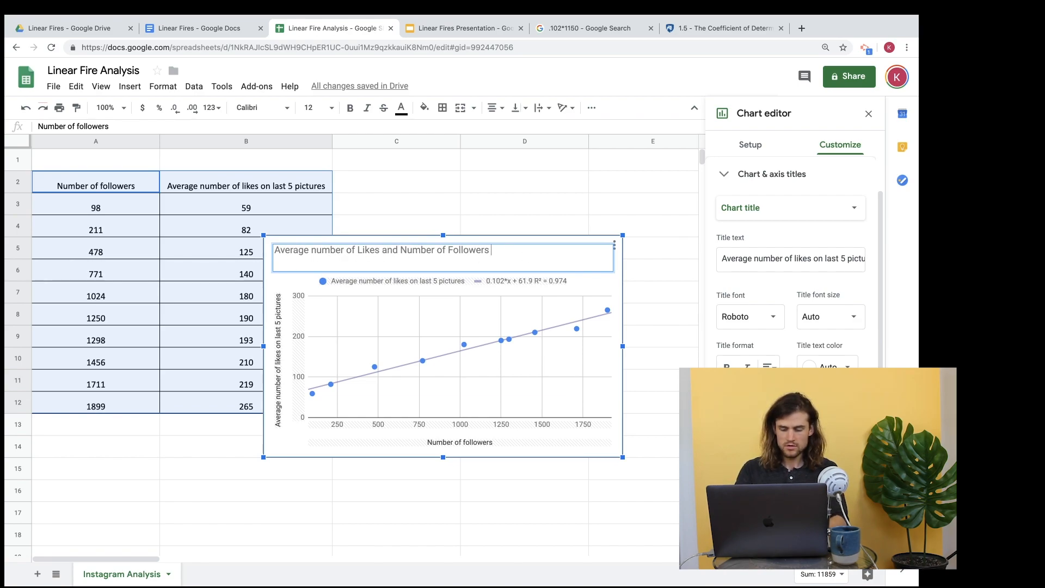
key("BackSpace")
key("BackSpace")
key("BackSpace")
type("inea")
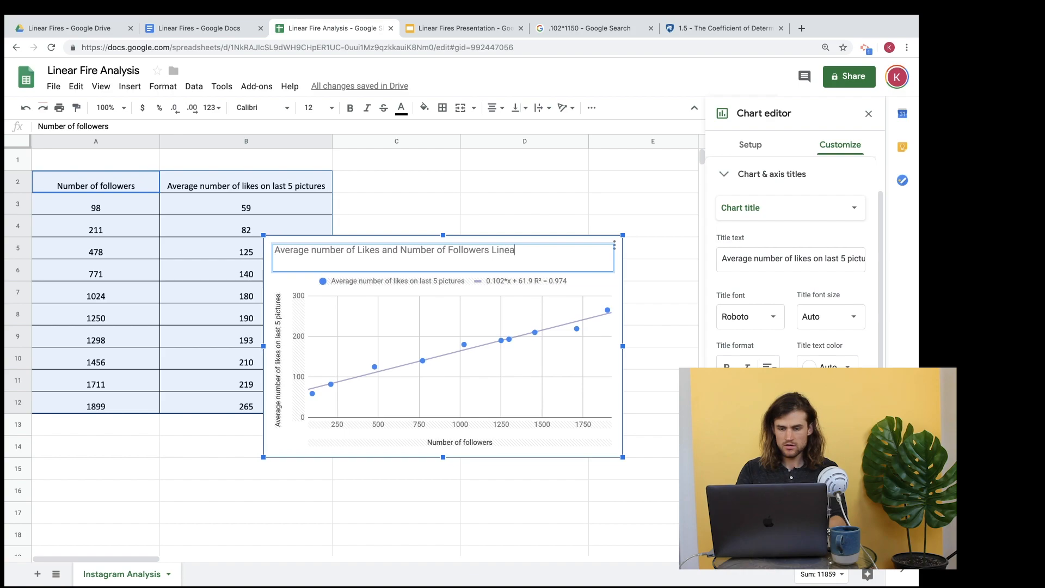
type("r Regression")
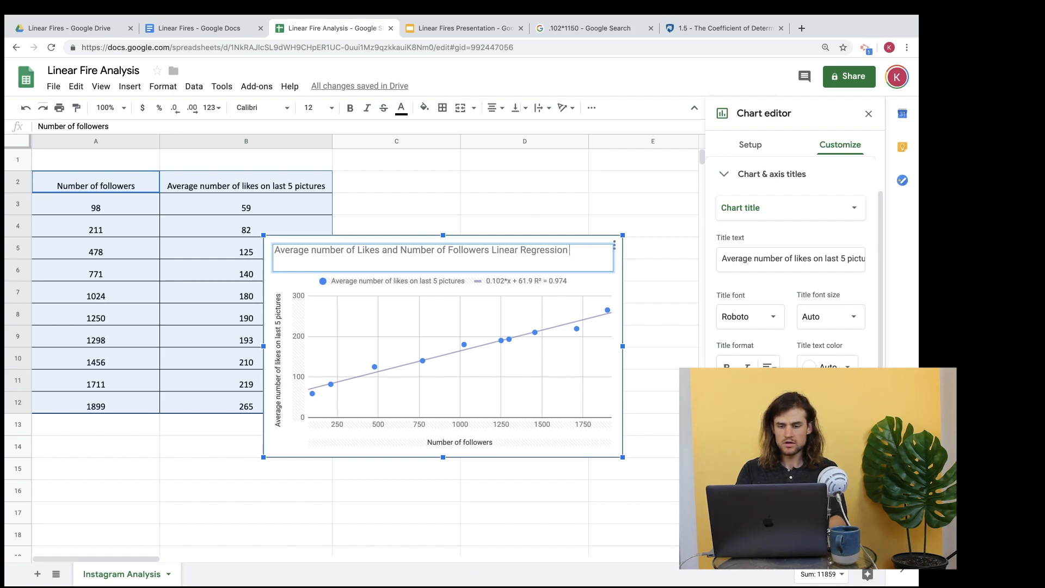
left_click(648, 344)
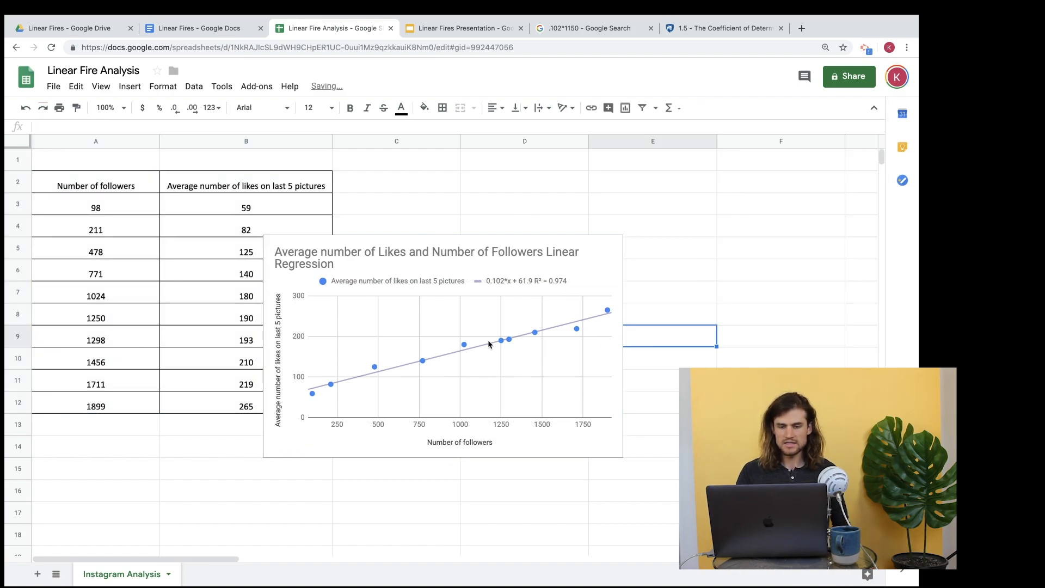
- In the Linear Fires document, update the linked scatter chart to match the spreadsheet's version
left_click(204, 28)
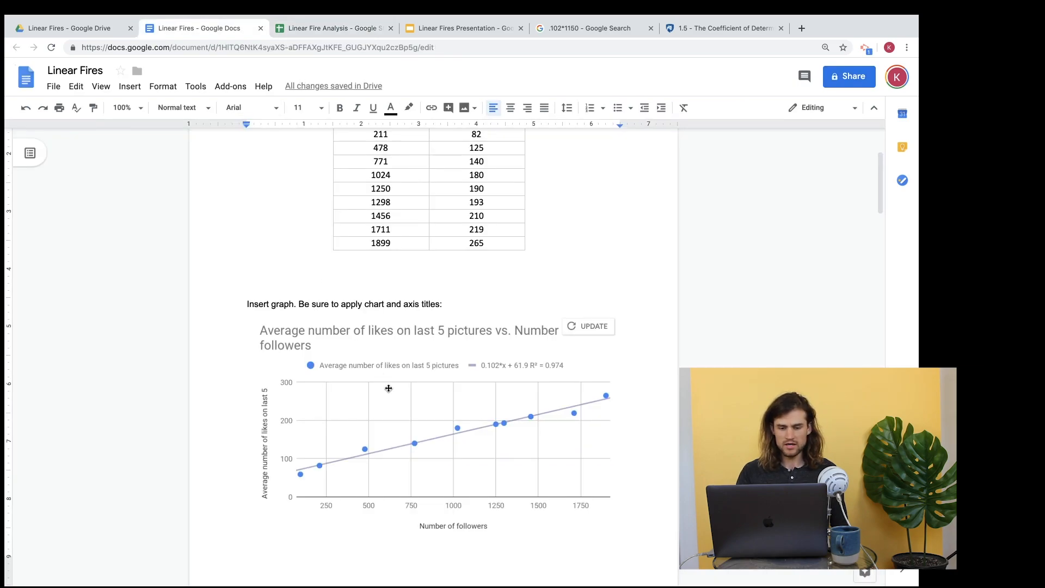
left_click(572, 326)
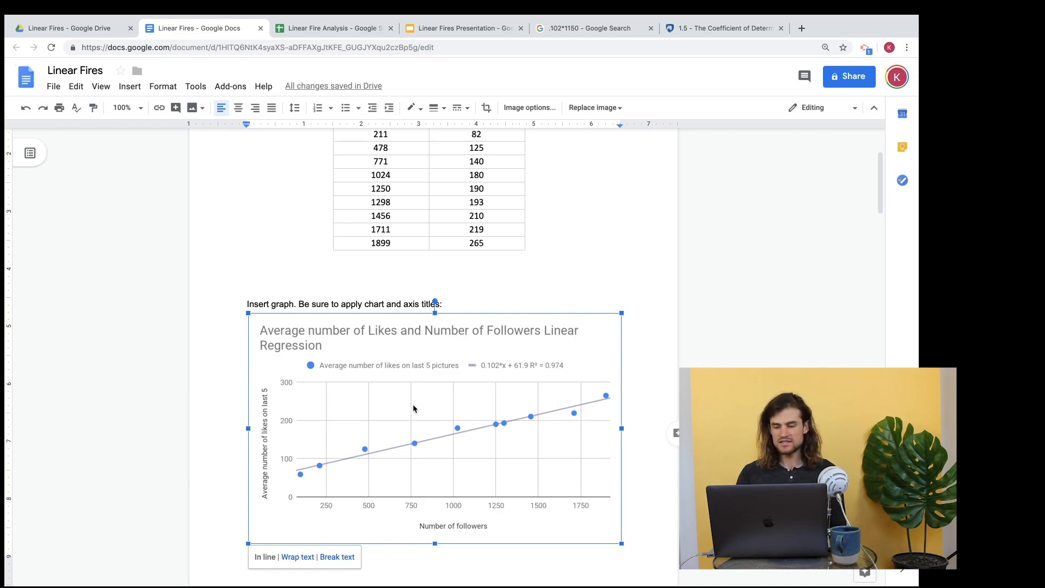
left_click(342, 26)
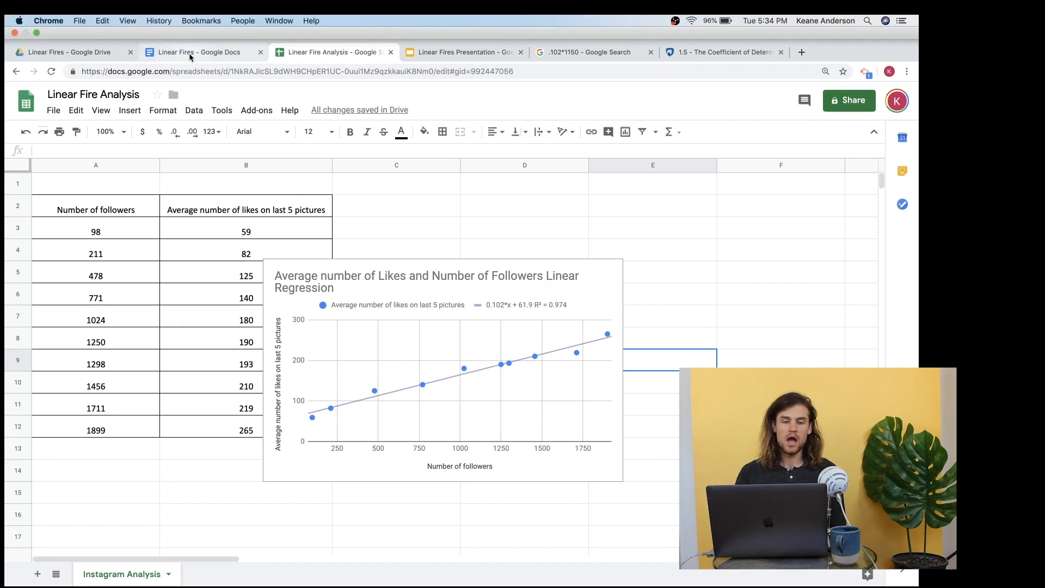
left_click(190, 28)
- Review the numbered questions on the document's second page and the trendline equation shown in the chart's legend
scroll(406, 464, "down", 3)
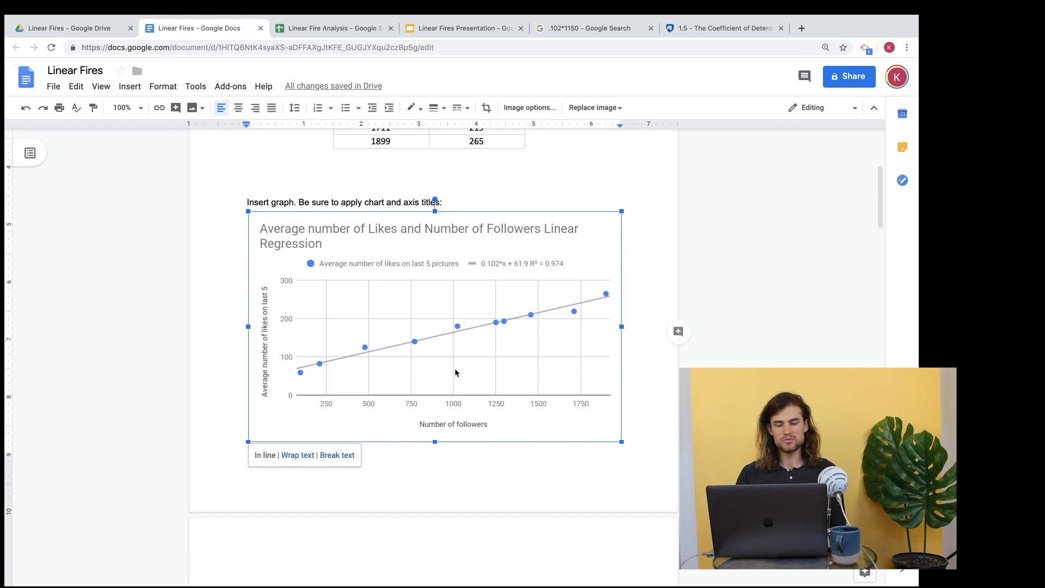
scroll(488, 396, "down", 1)
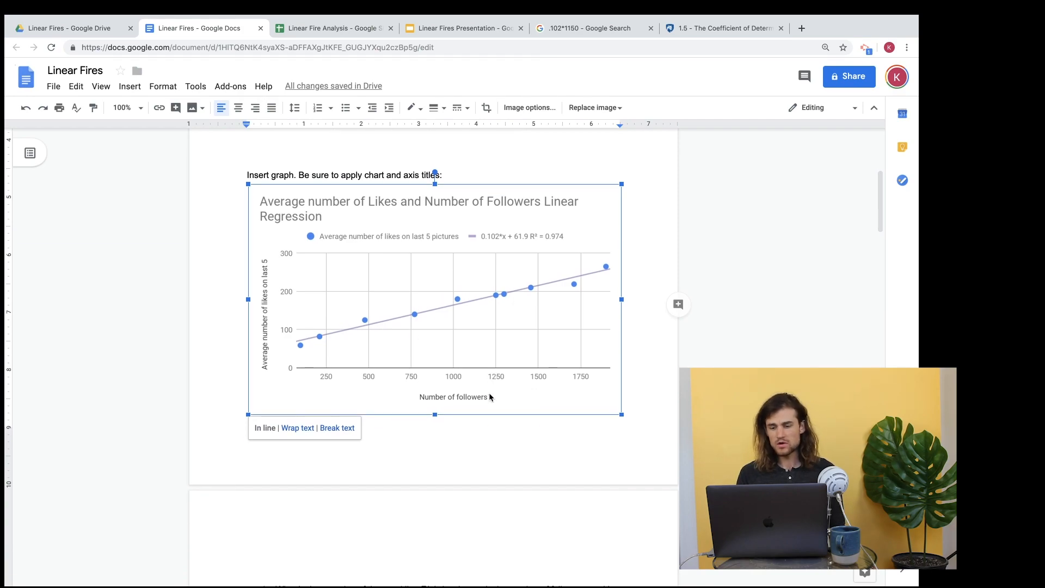
scroll(489, 393, "down", 6)
scroll(489, 393, "down", 6)
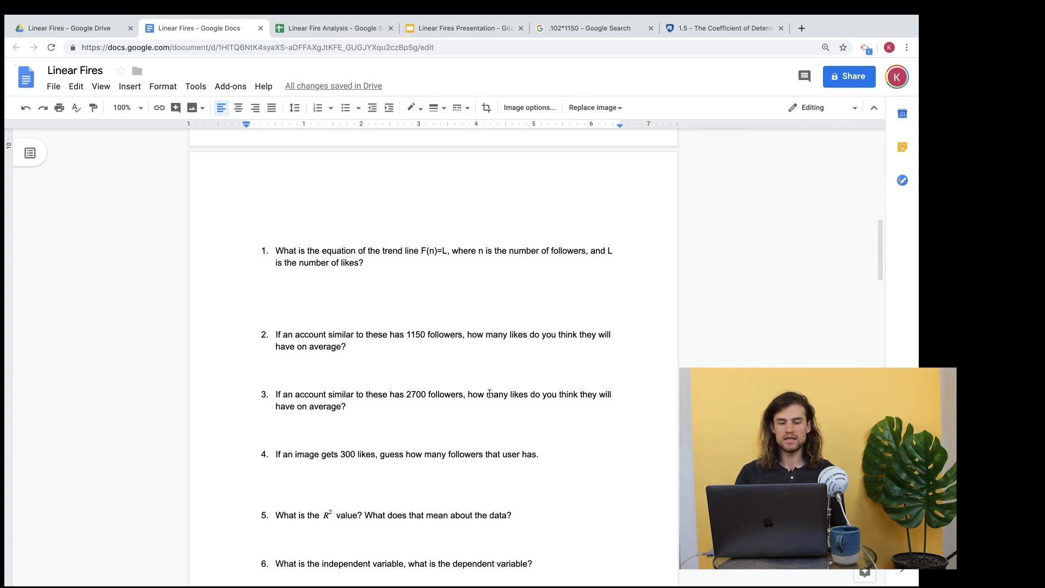
scroll(489, 392, "up", 3)
scroll(489, 393, "up", 4)
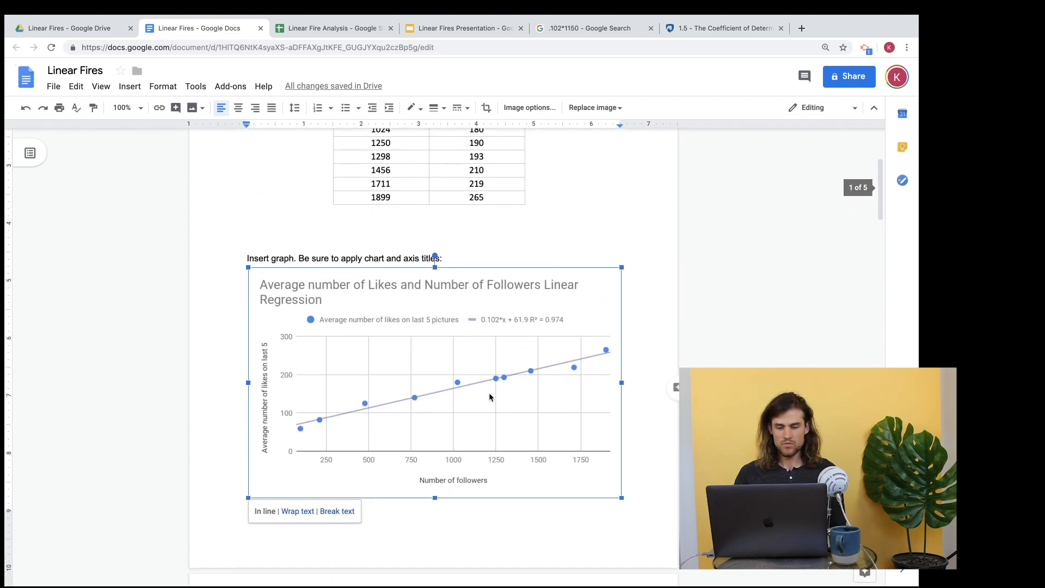
scroll(488, 397, "down", 1)
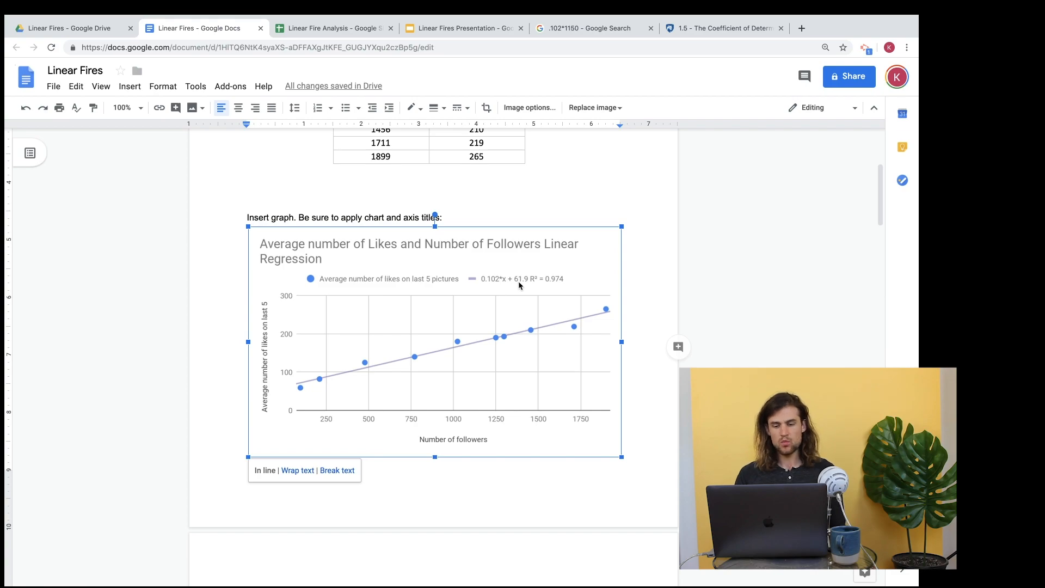
- Below question 1, enter the trend line equation as "0.102(x) + 67.9"
scroll(518, 281, "down", 10)
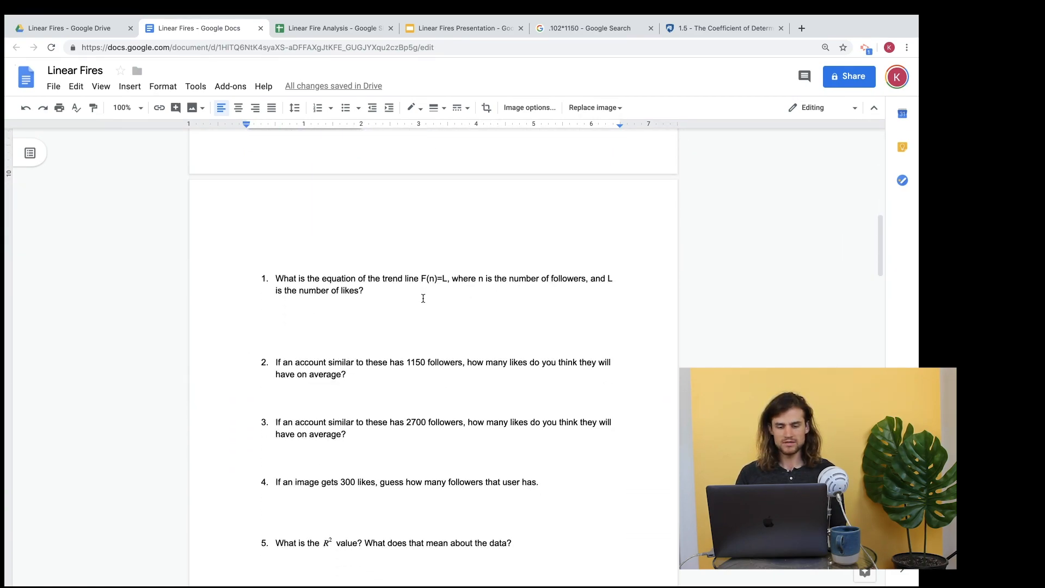
left_click(376, 307)
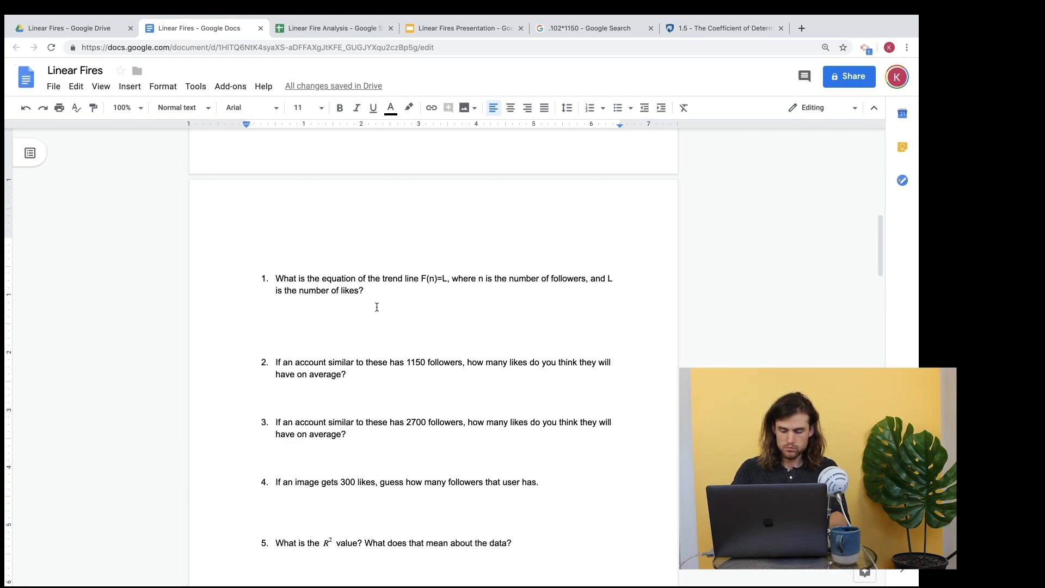
type("0.102x")
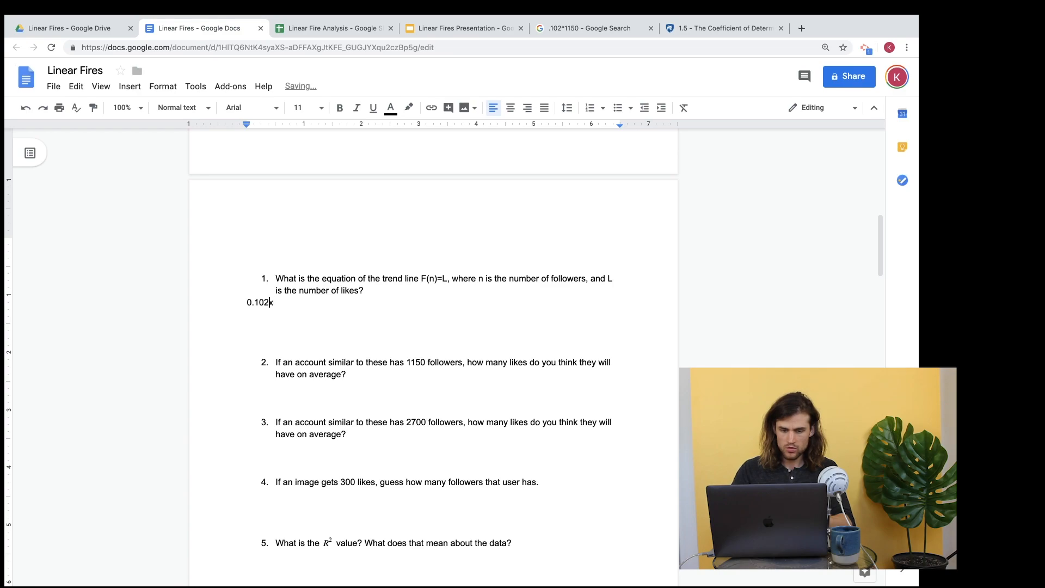
type("(")
type(")")
key("Return")
type("+")
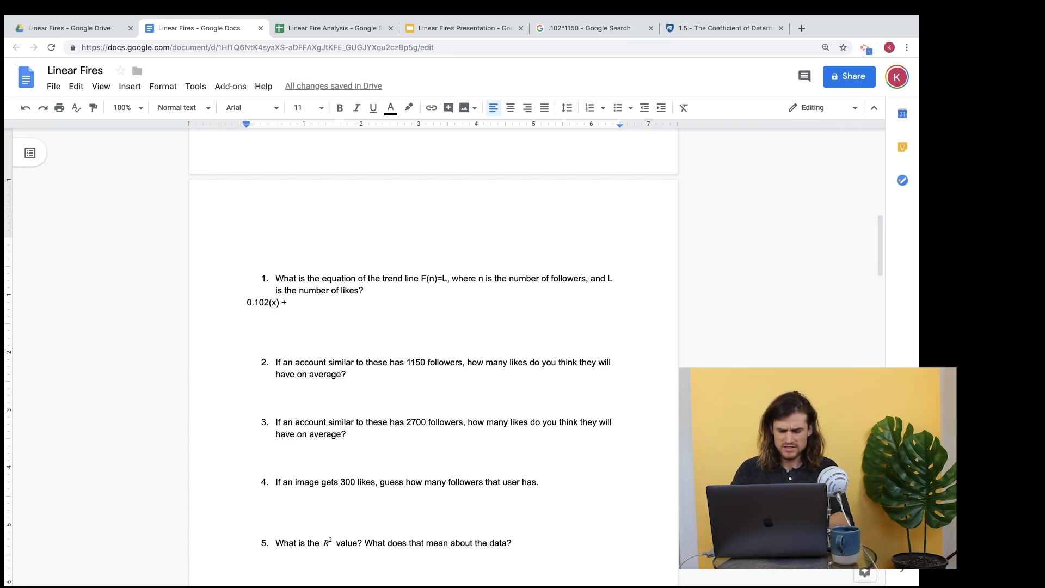
type("97.")
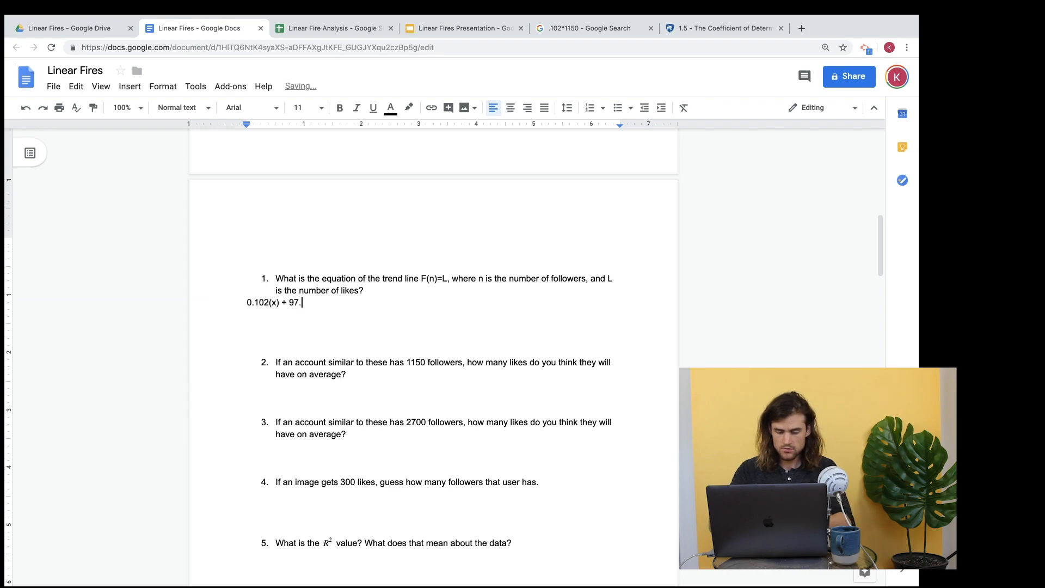
key("BackSpace")
key("BackSpace")
key("BackSpace")
type("67.9")
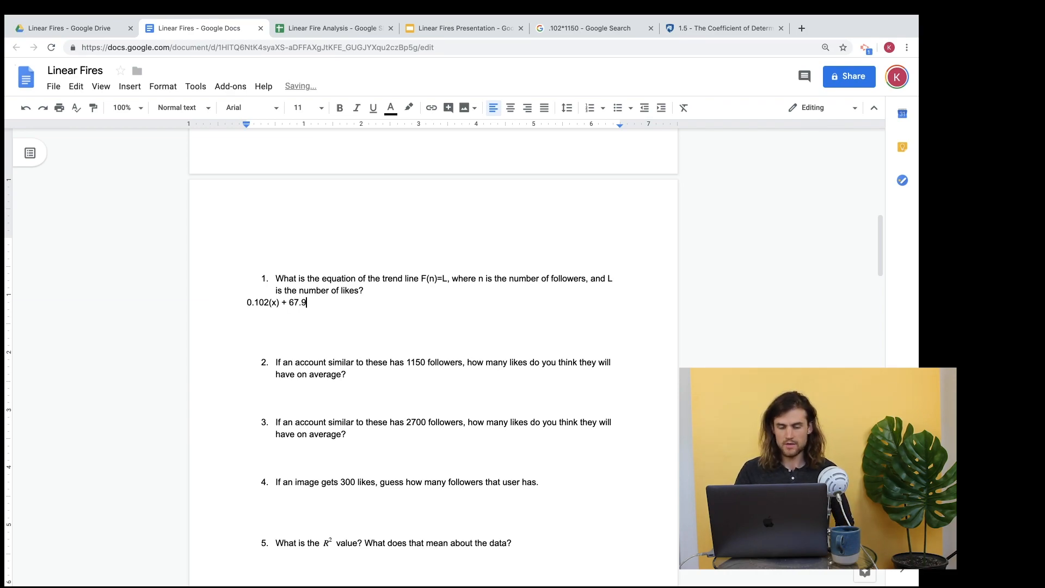
- Check the equation against the chart's legend and correct the constant in the question 1 answer to 61.9
scroll(434, 353, "up", 7)
scroll(433, 354, "down", 7)
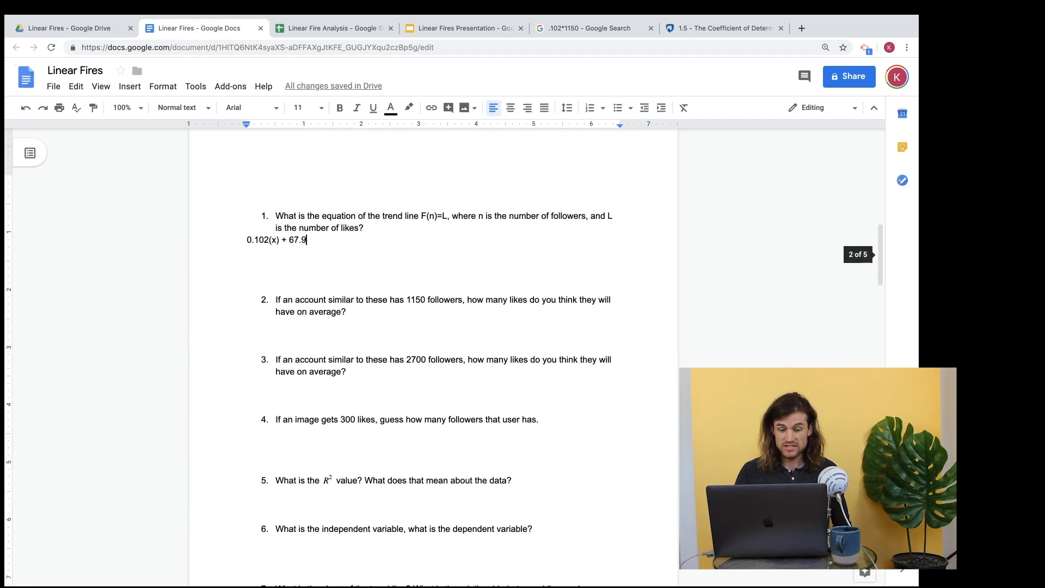
left_click(297, 240)
key("BackSpace")
type("1")
left_click(352, 238)
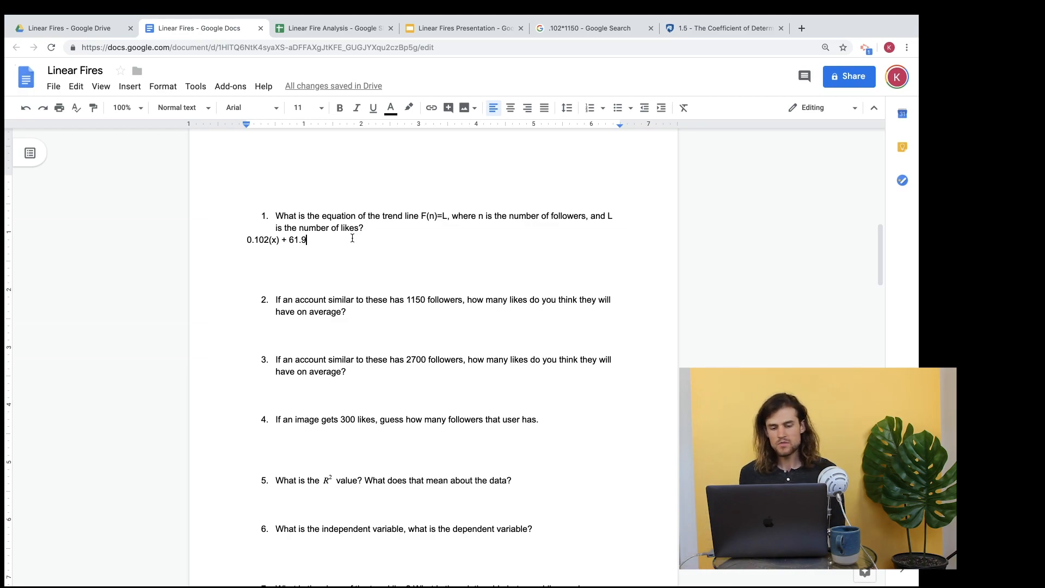
key("Return")
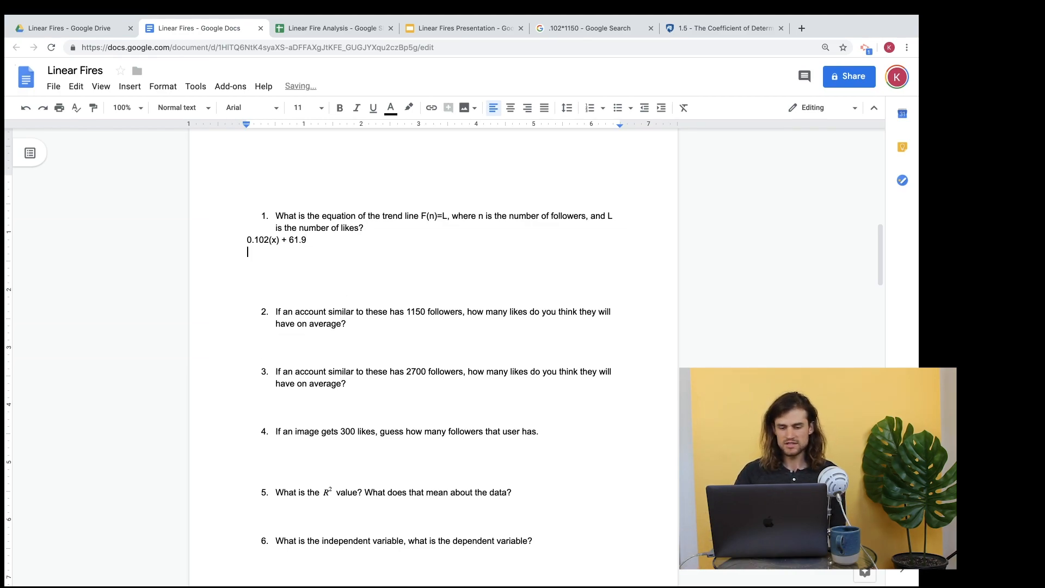
key("BackSpace")
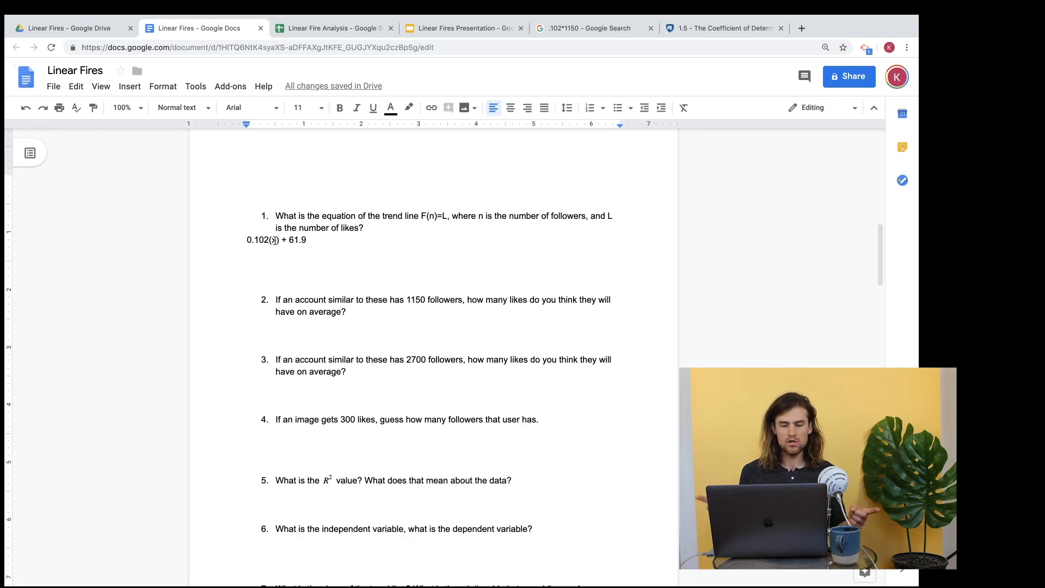
- Below the first equation under question 1, add the version in the question's variables, "L = 0.102(n) + 61.9"
type("L")
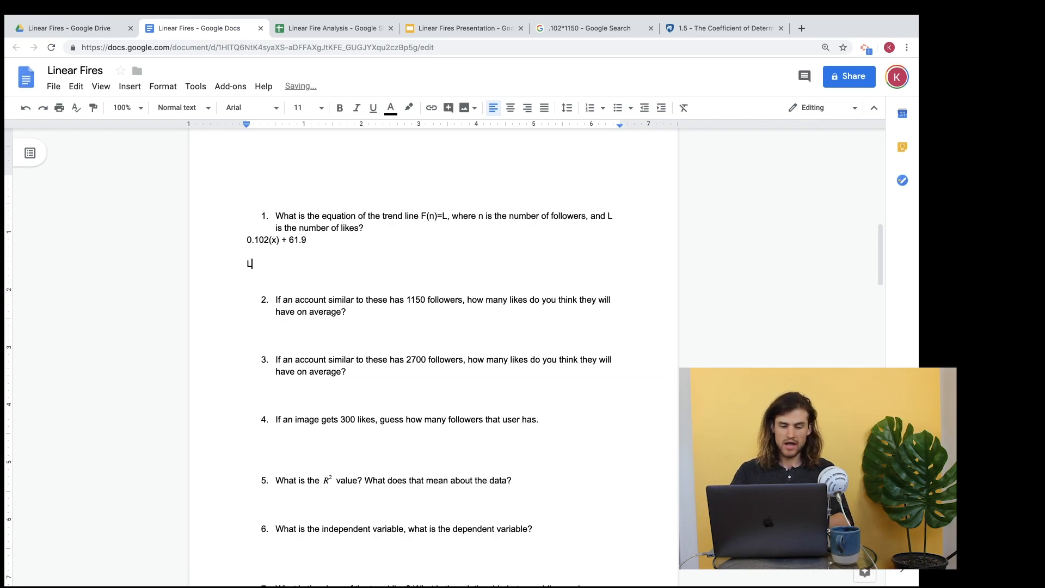
type(" =")
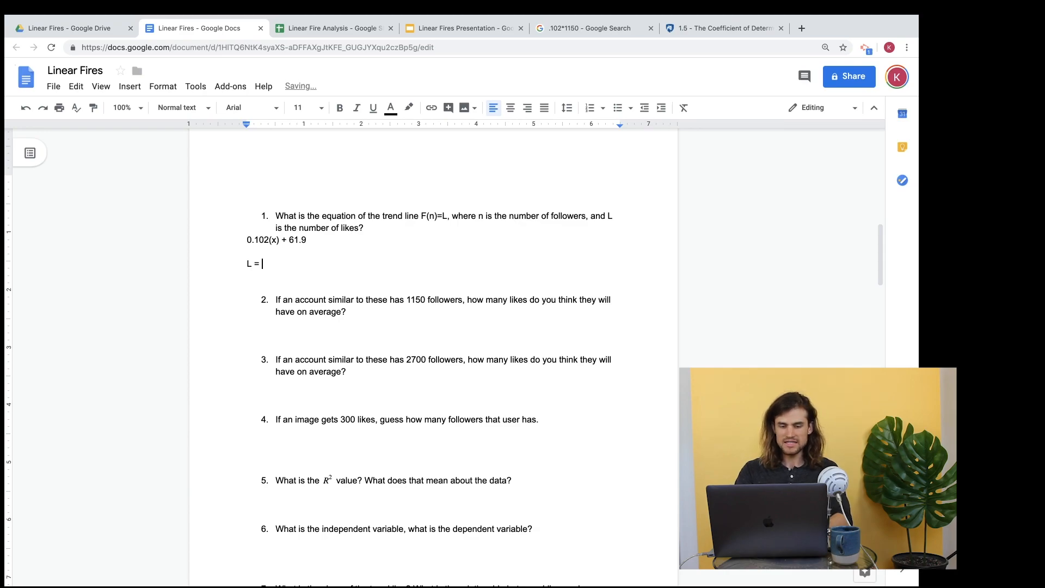
type(" 0")
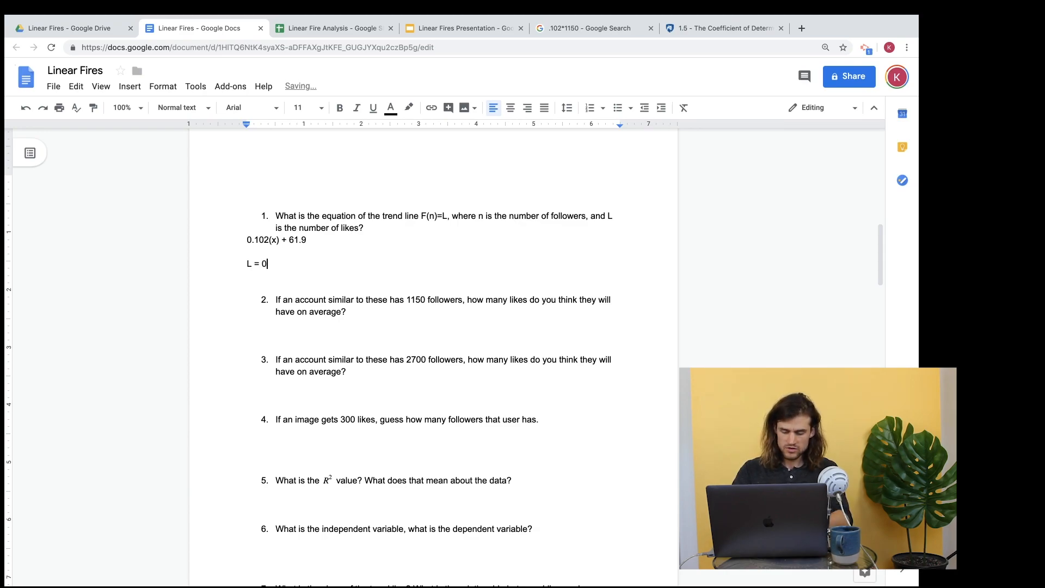
type(".10")
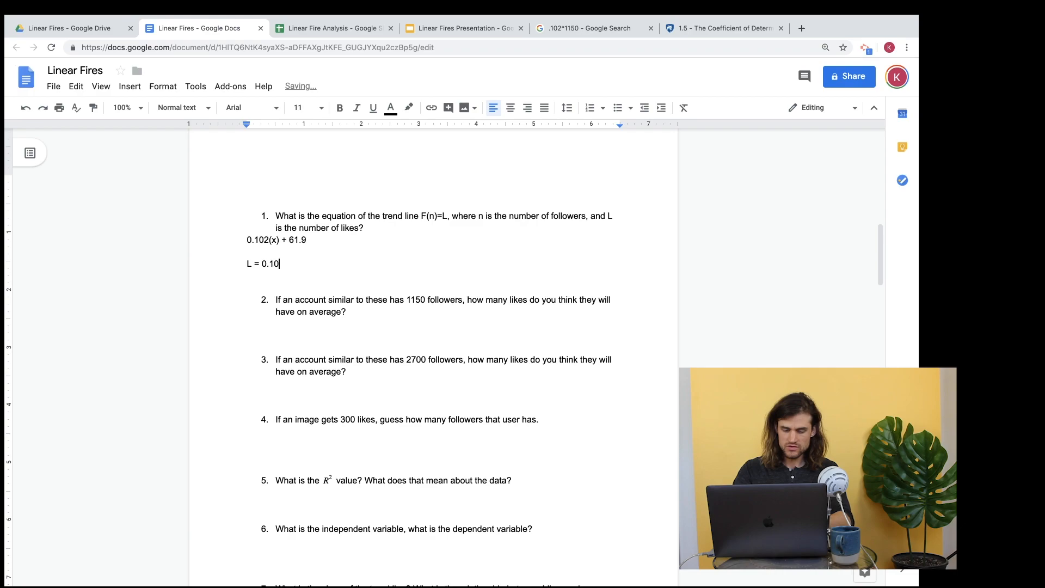
type("2(n) =")
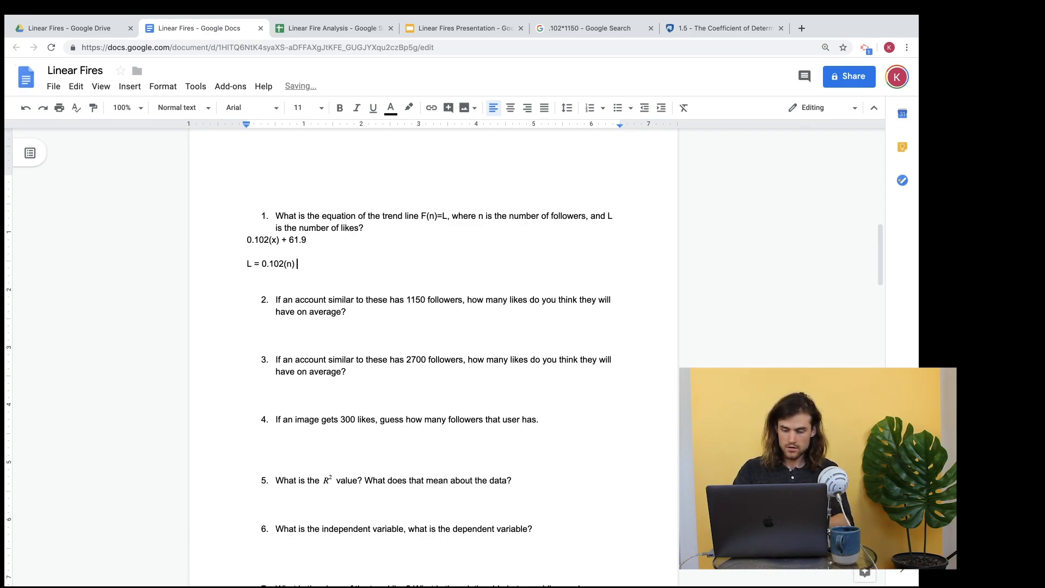
key("BackSpace")
type("+ 61.9")
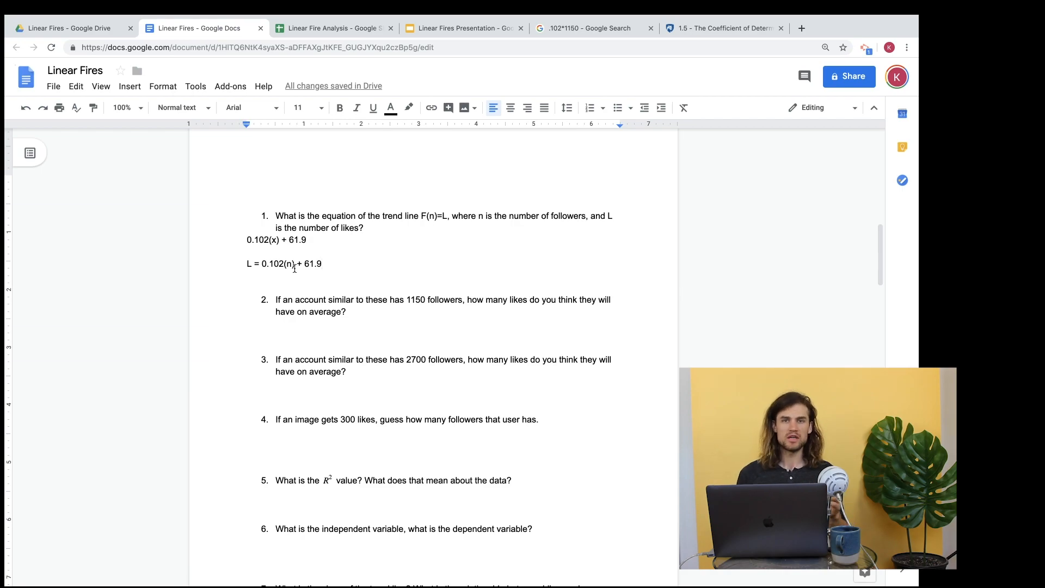
- Copy the equation "L = 0.102(n) + 61.9" from question 1 into the space below question 2
scroll(355, 327, "down", 2)
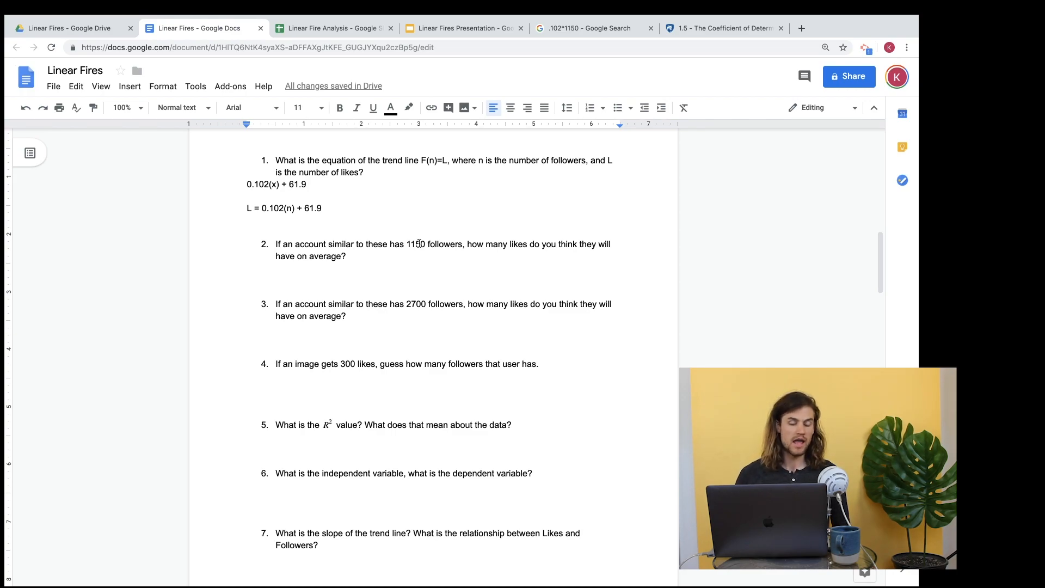
scroll(419, 243, "up", 1)
left_click_drag(245, 226, 333, 229)
key("super+c")
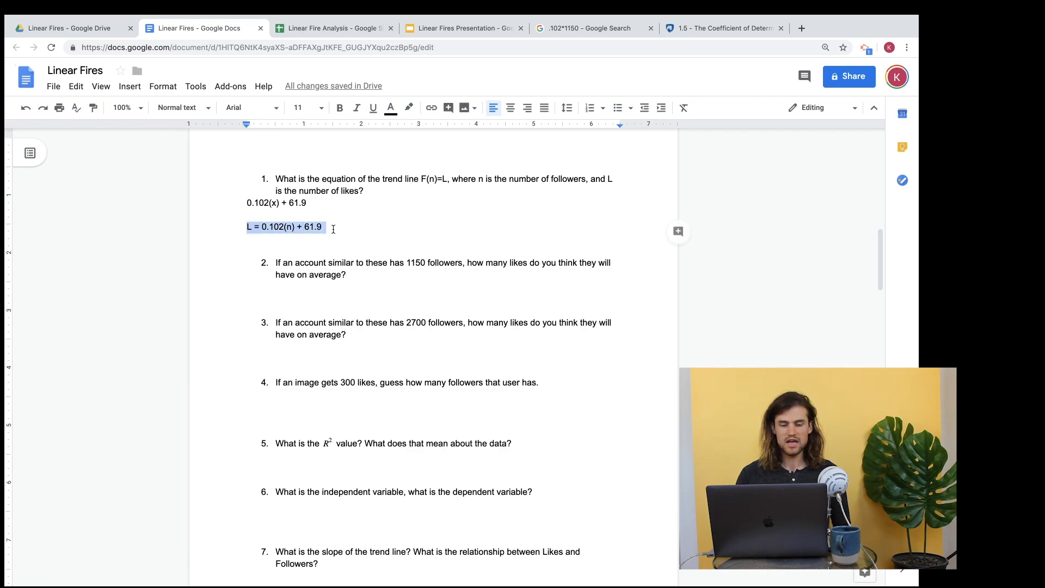
left_click(263, 291)
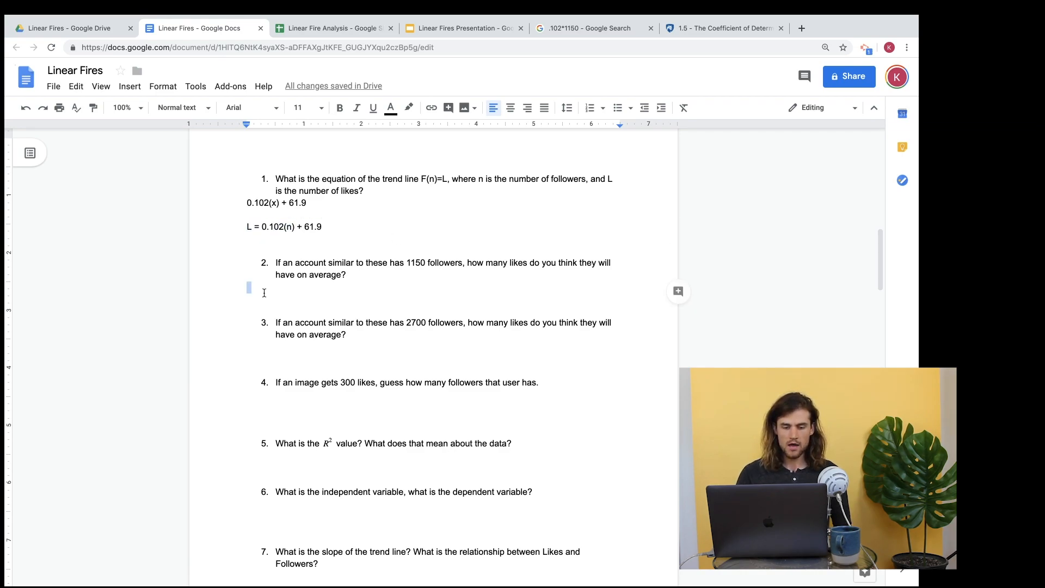
key("super+v")
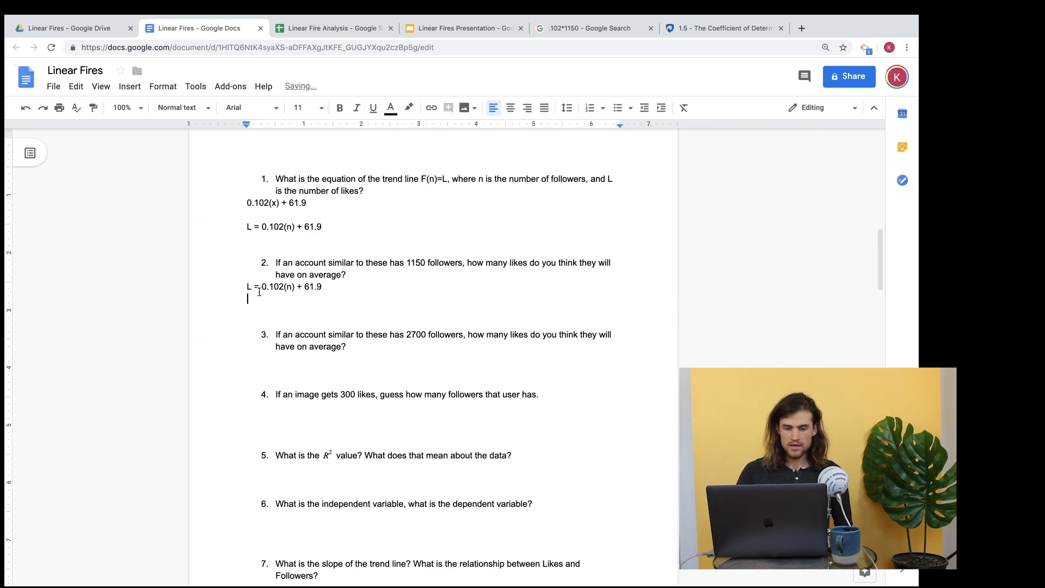
- Under the copied equation in question 2, add the line "L = 0.102(1150) + 61.9" with the follower count substituted for n
scroll(432, 354, "up", 8)
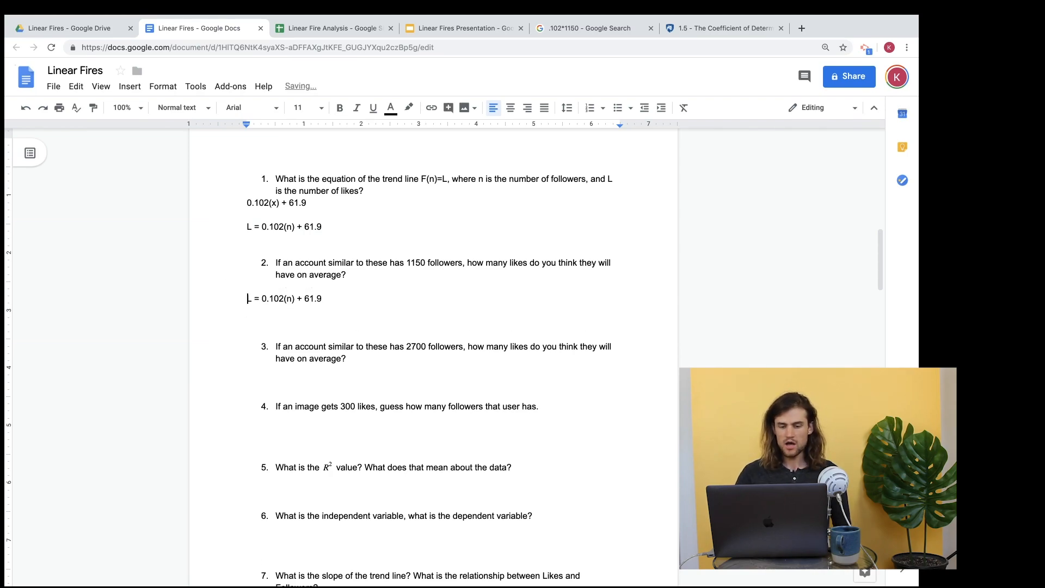
scroll(334, 271, "down", 1)
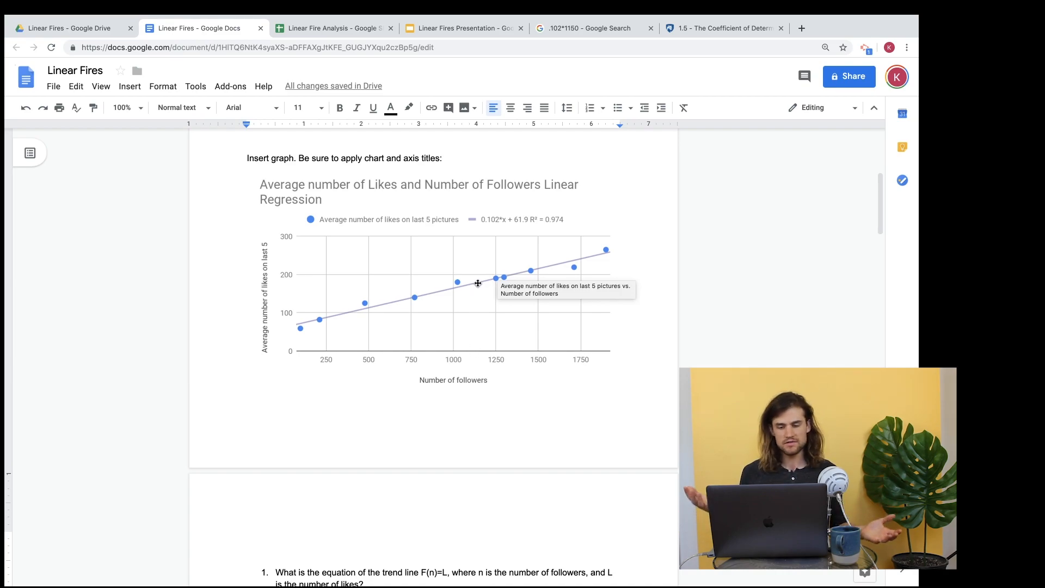
scroll(478, 283, "down", 5)
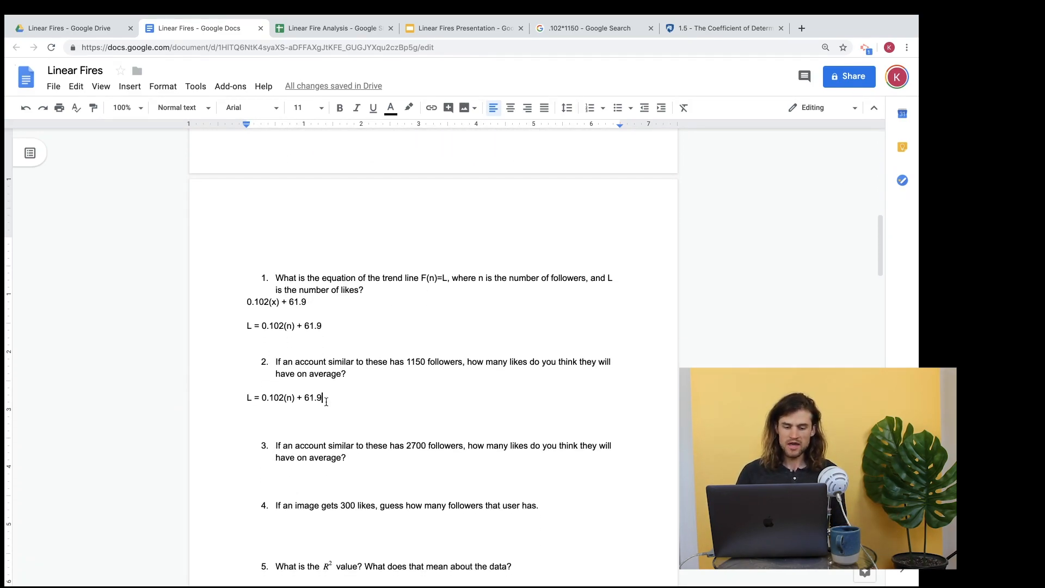
key("Return")
type("L")
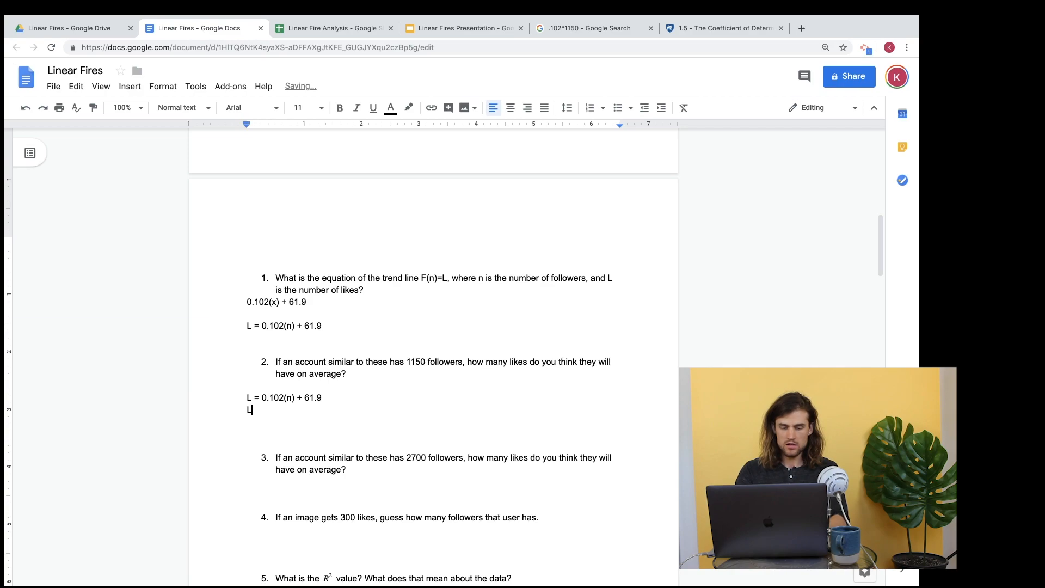
type(" = 0")
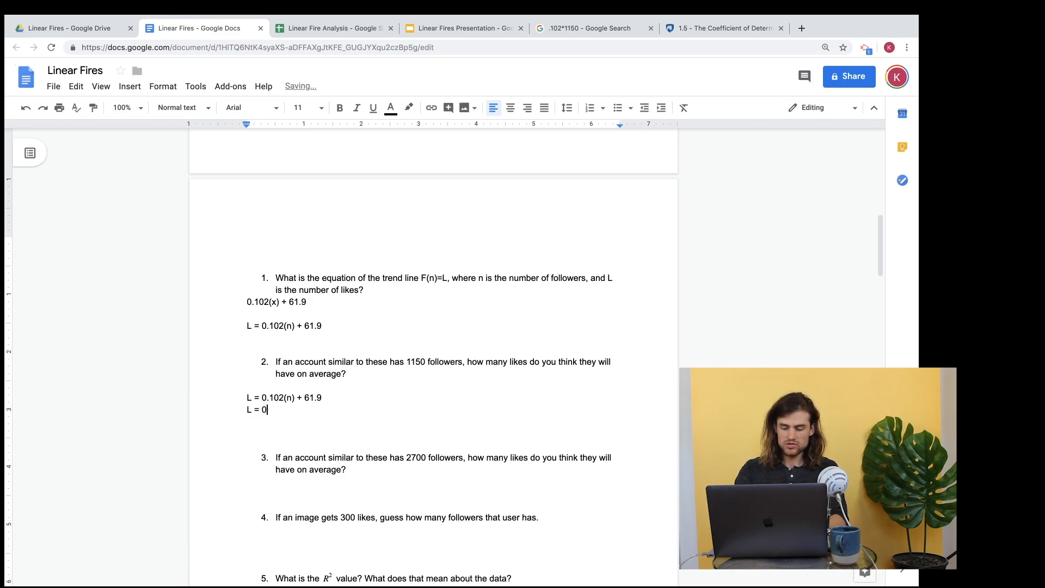
type(".1023")
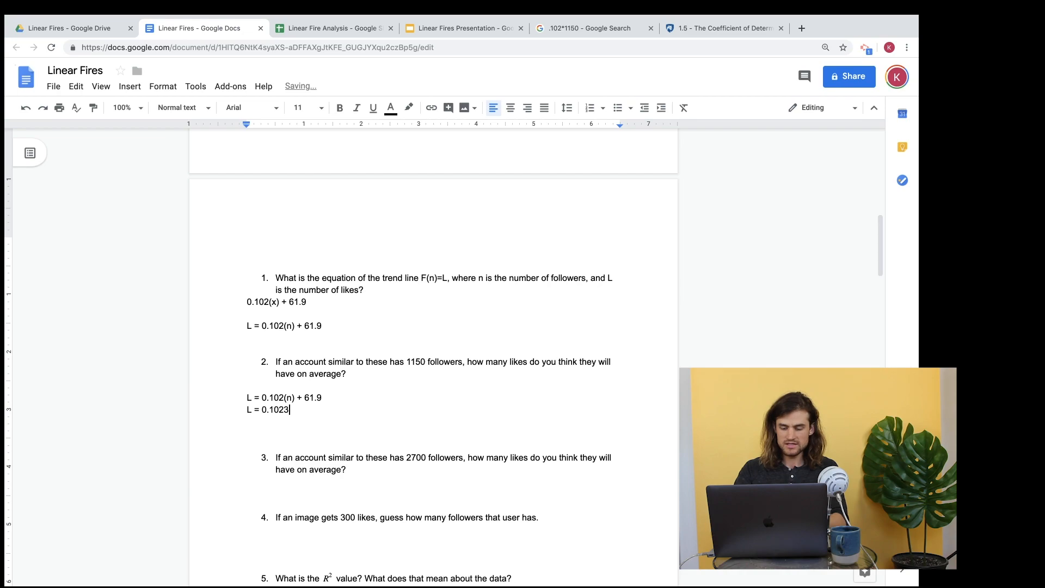
key("BackSpace")
type("(")
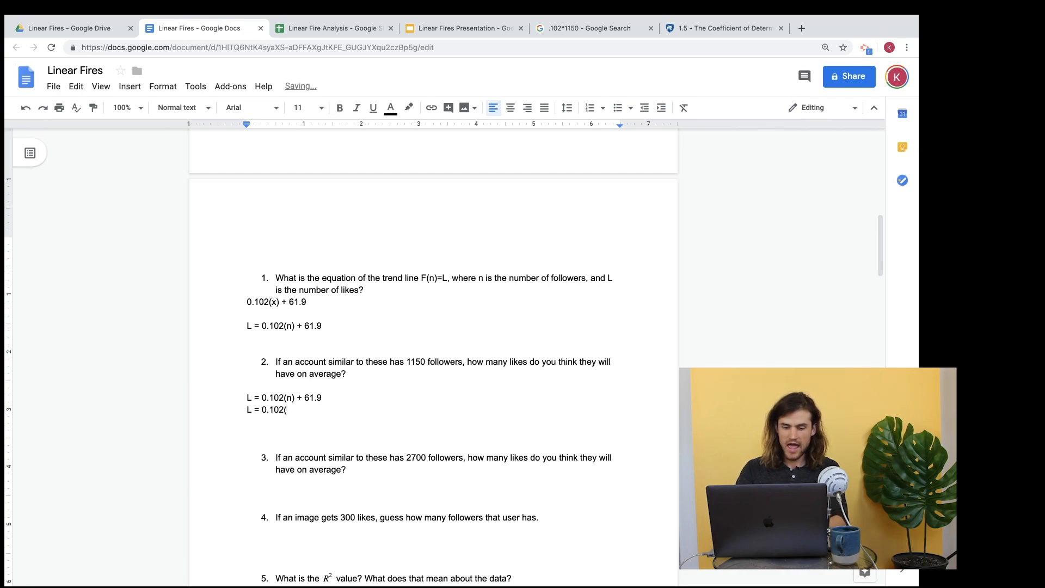
type("1150")
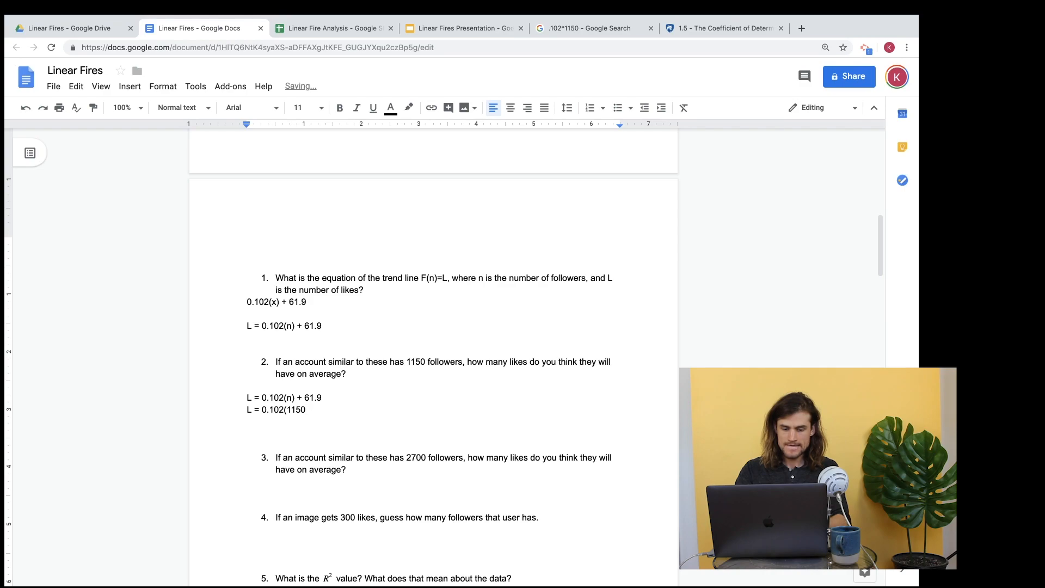
type(") ")
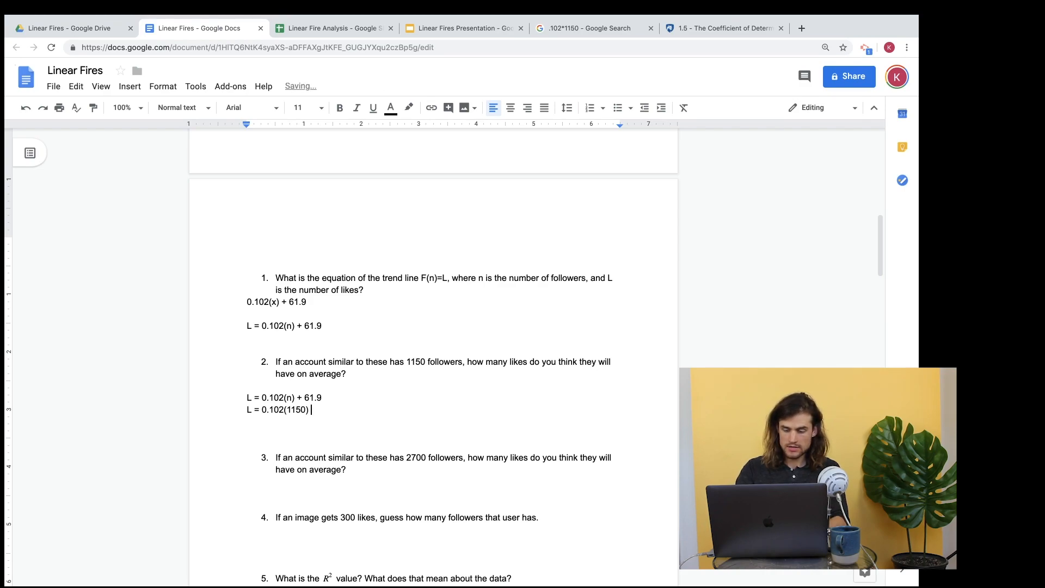
type("+ 61.9")
key("Return")
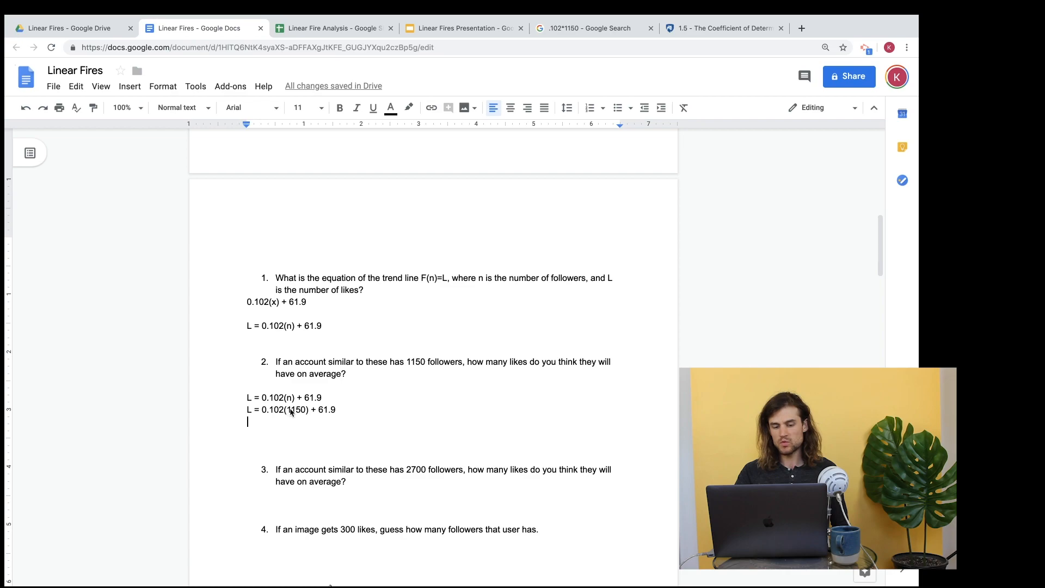
- Look up the product .102*1150 in the open Google search, and add "L = 117.3 + 61.9" to the question 2 working in the document
left_click(612, 27)
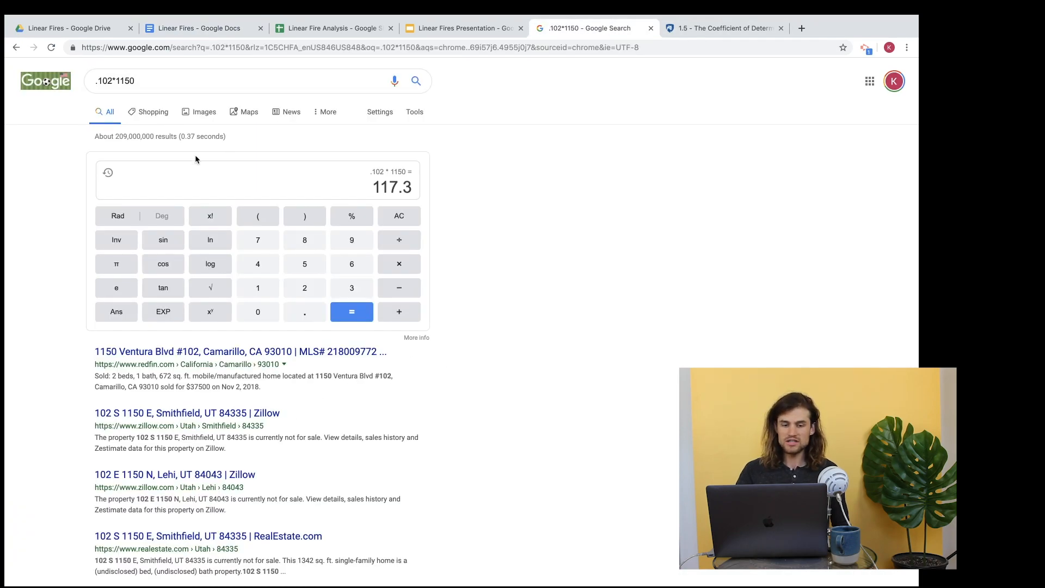
left_click(204, 27)
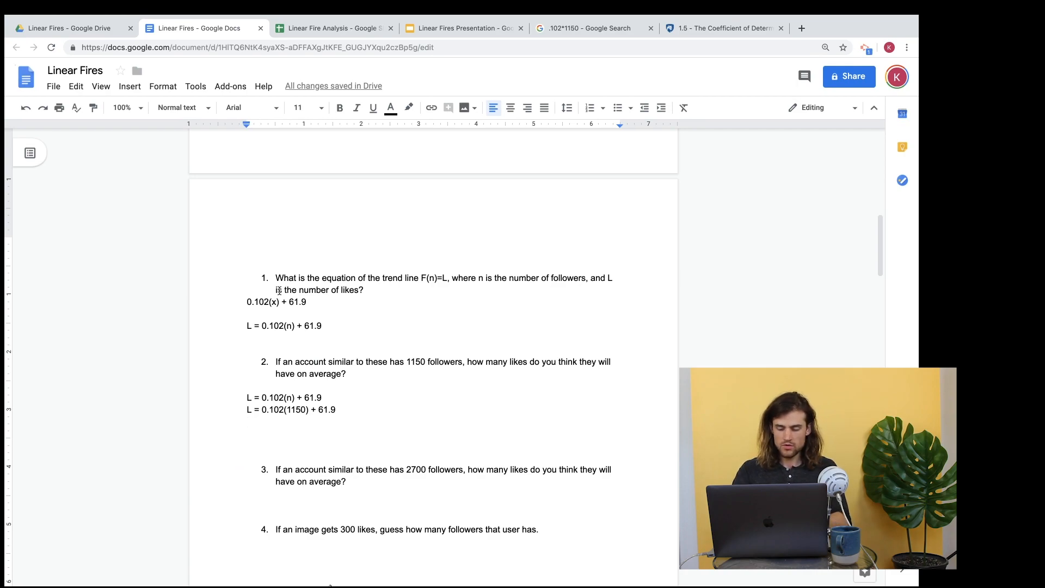
type("L = 117.3")
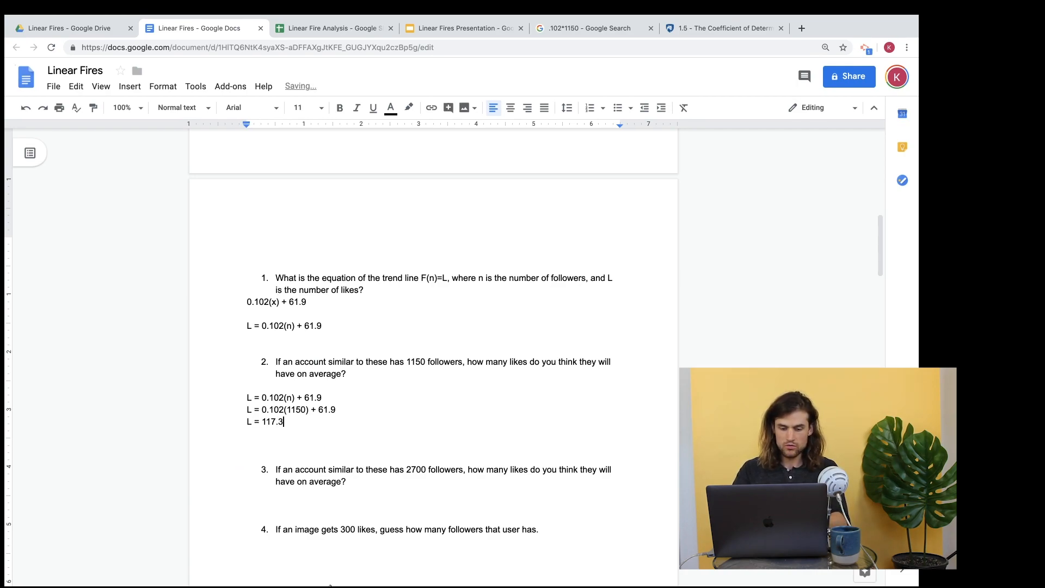
type(" + ")
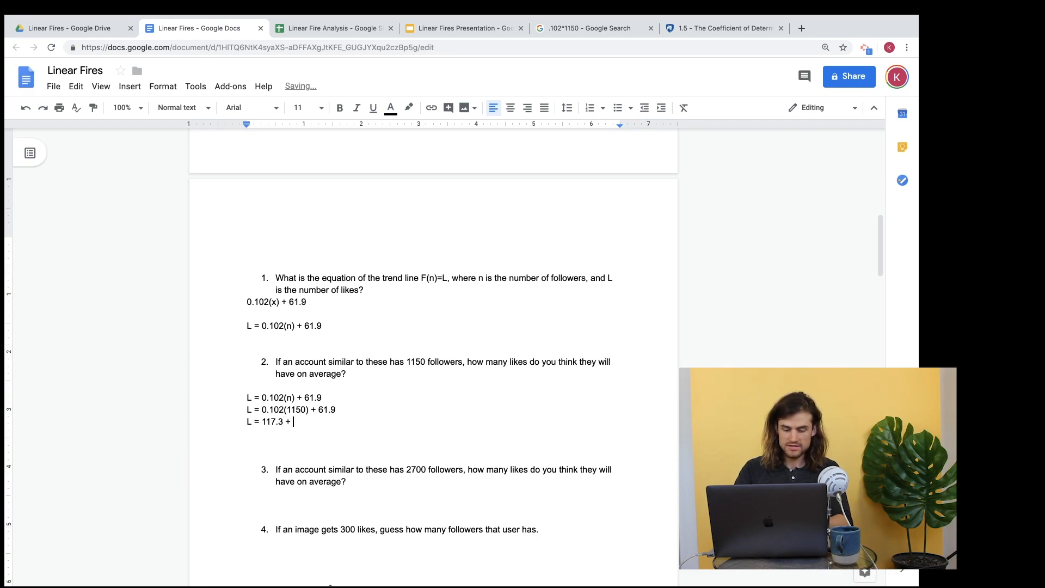
type("61.9")
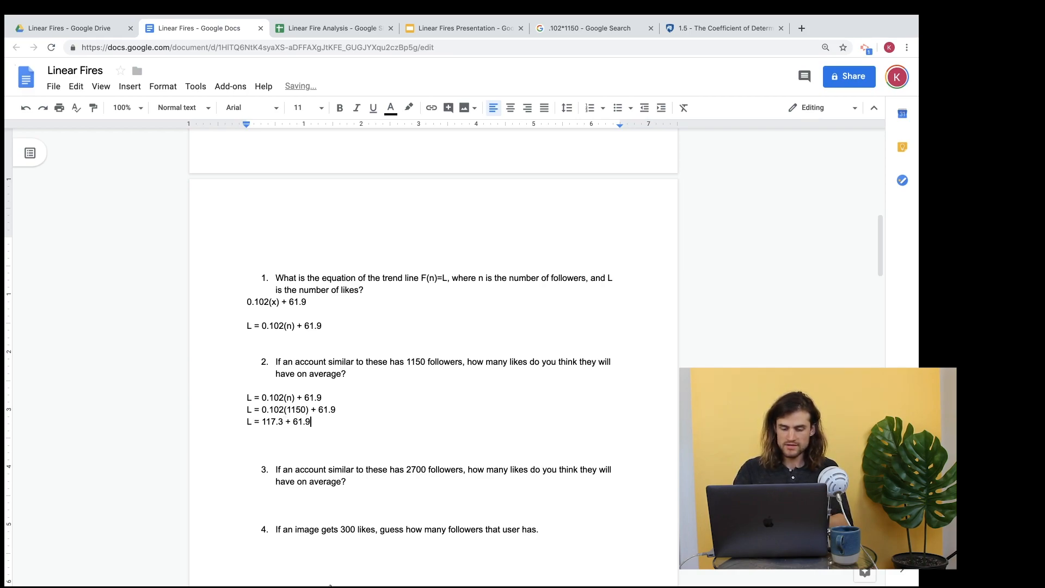
- Finish the question 2 working with a new line giving the sum, "L = 179.2"
key("Return")
type("L +")
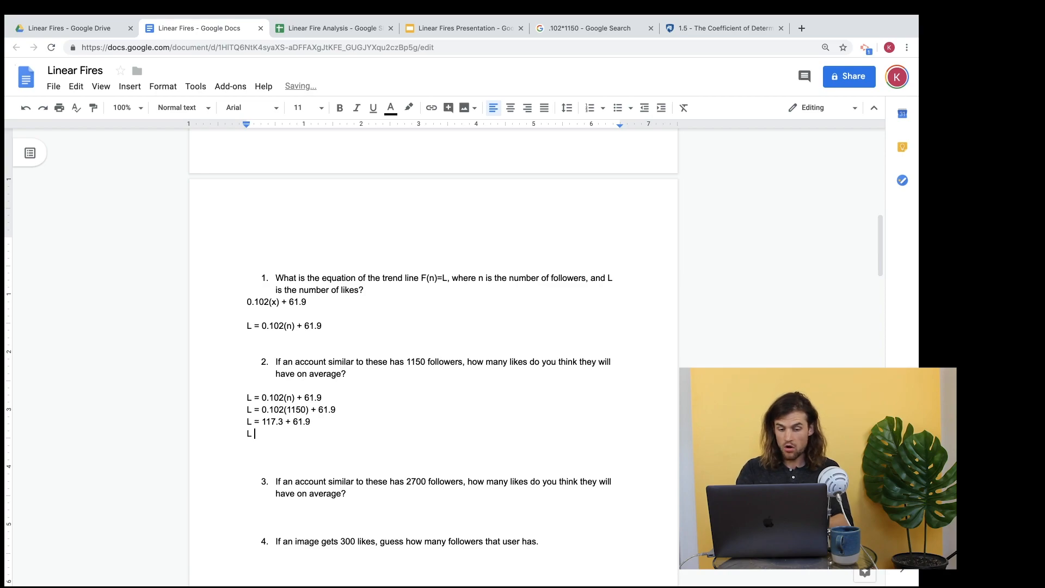
key("BackSpace")
key("BackSpace")
type("+")
key("BackSpace")
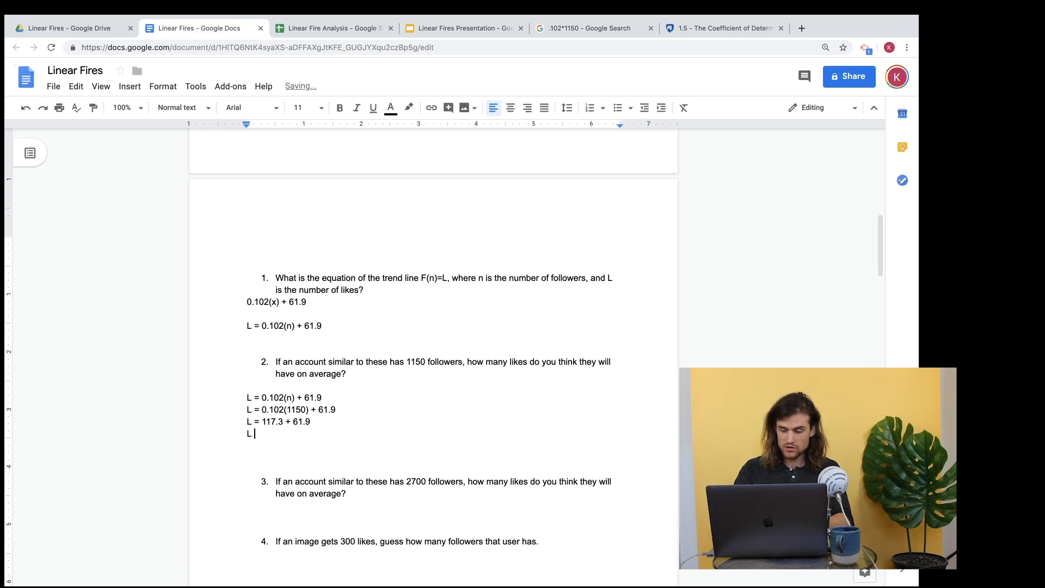
type("= ")
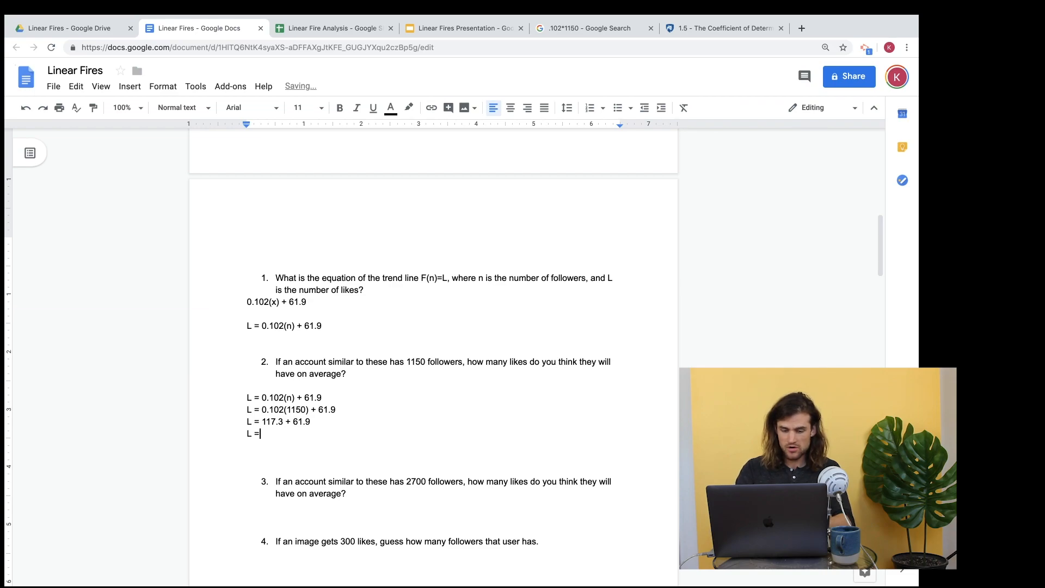
type("179.2")
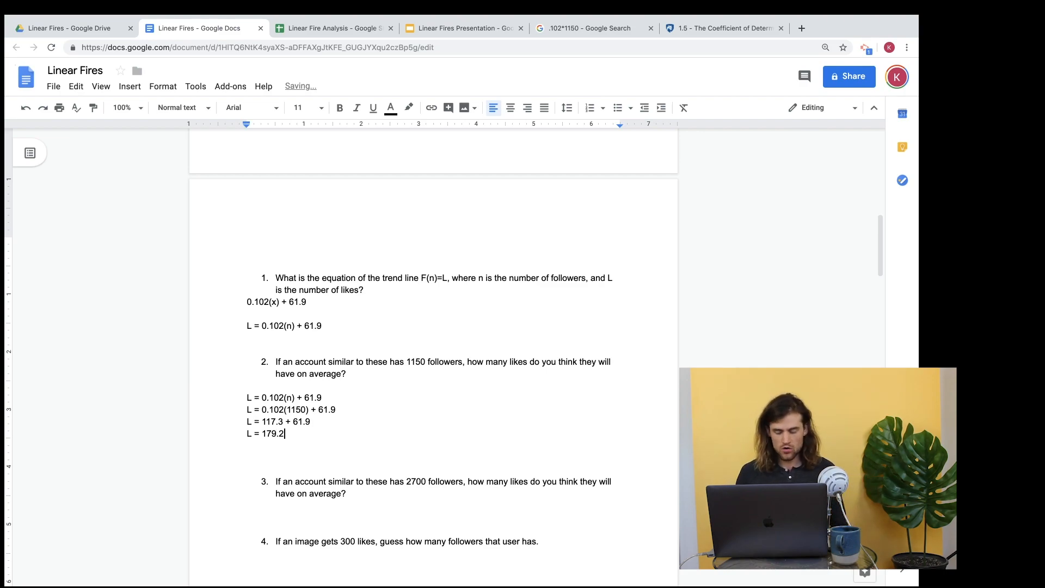
- Remove the extra blank line after the question 2 answer and round the final result to "L = 179"
key("Down")
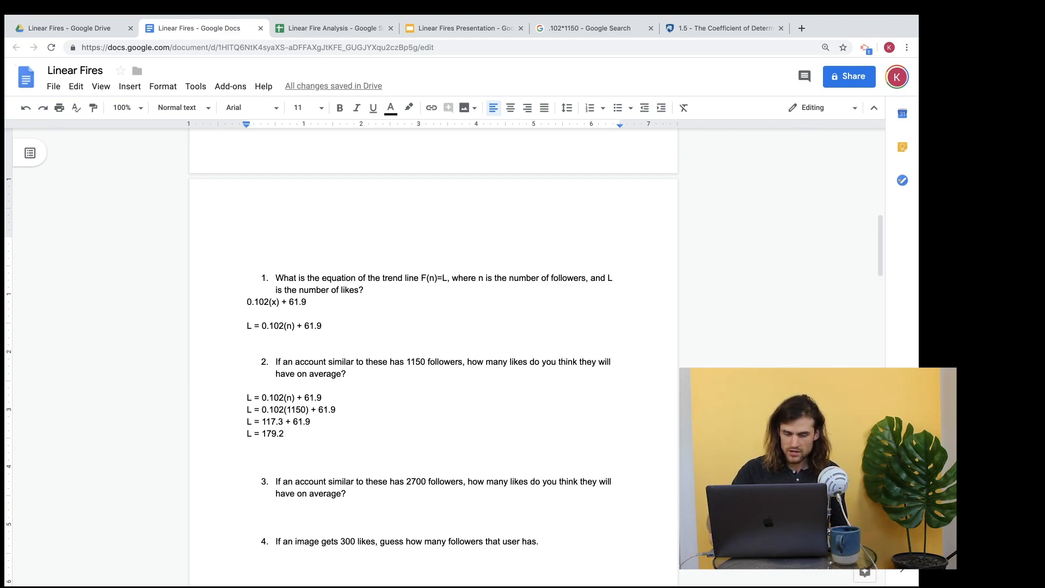
key("BackSpace")
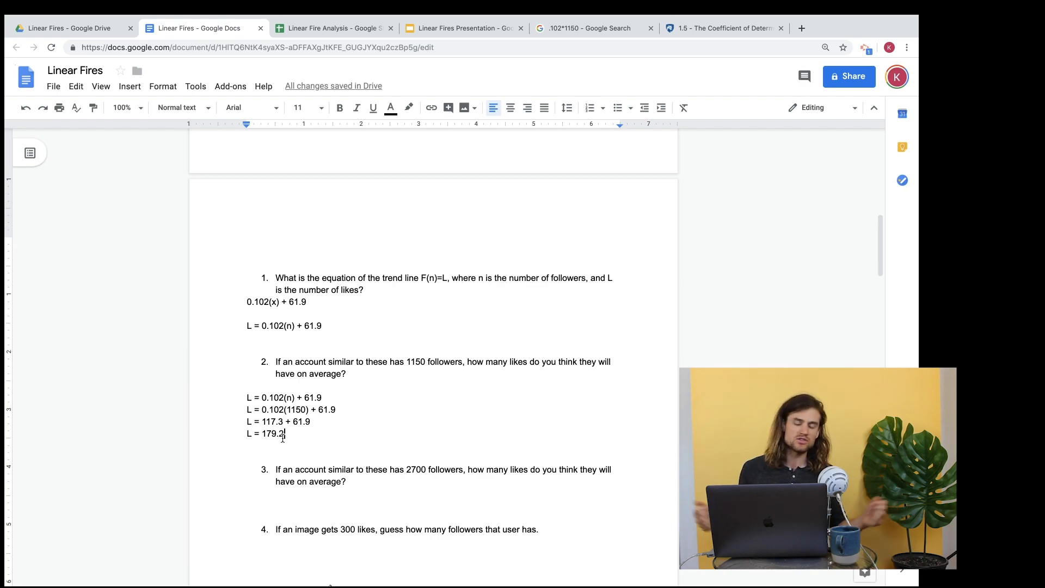
key("BackSpace")
key("BackSpace")
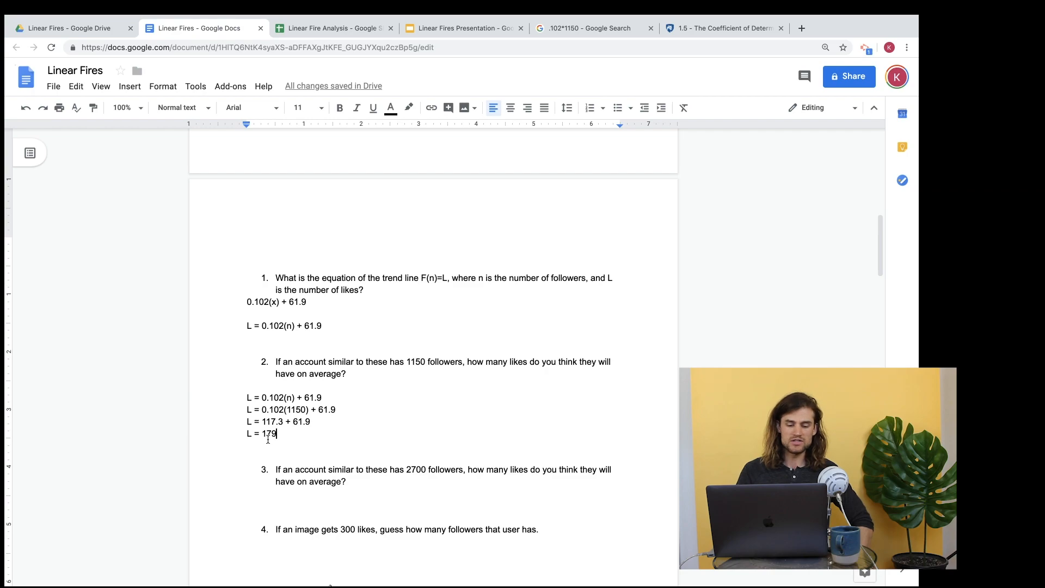
- Add an extra blank answer line under question 5 about the R² value
scroll(318, 471, "down", 1)
scroll(318, 471, "down", 1)
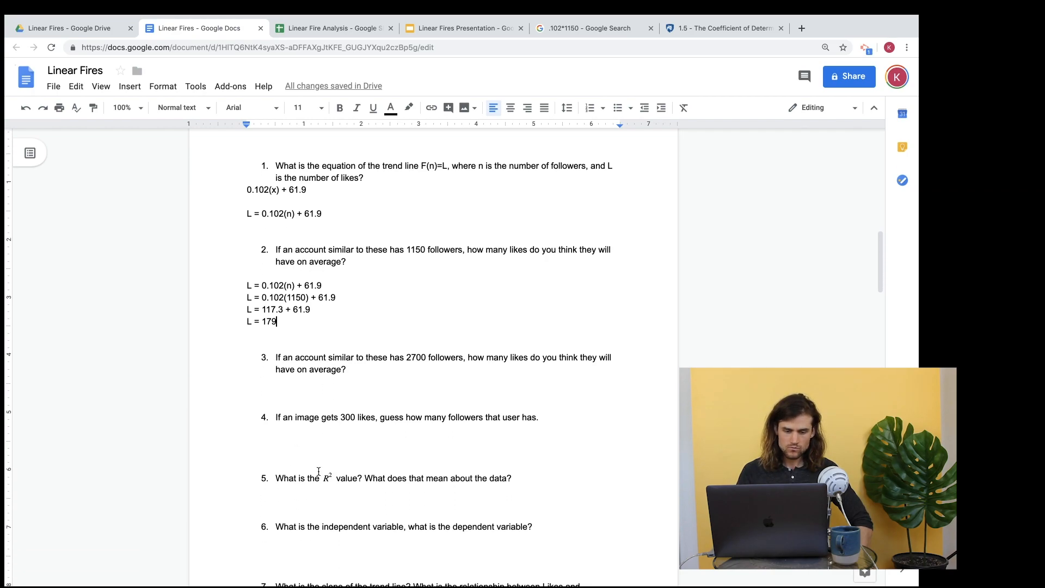
scroll(422, 395, "down", 1)
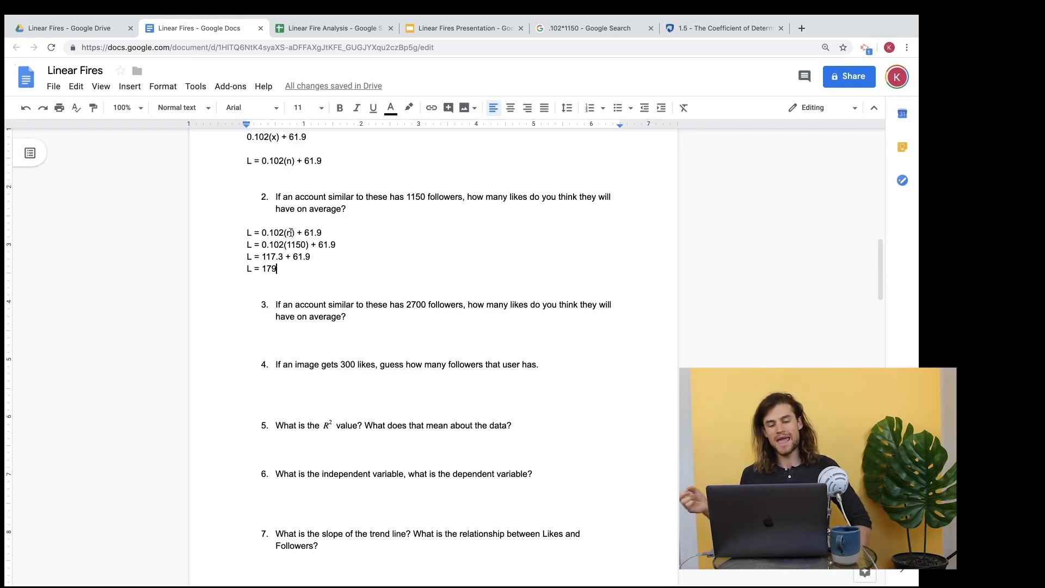
scroll(371, 379, "down", 2)
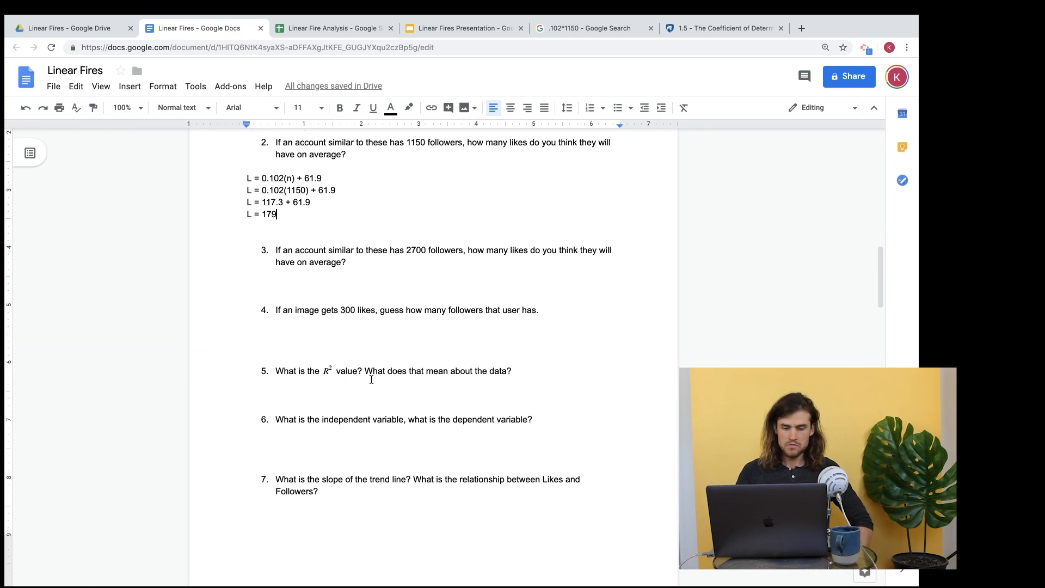
double_click(350, 392)
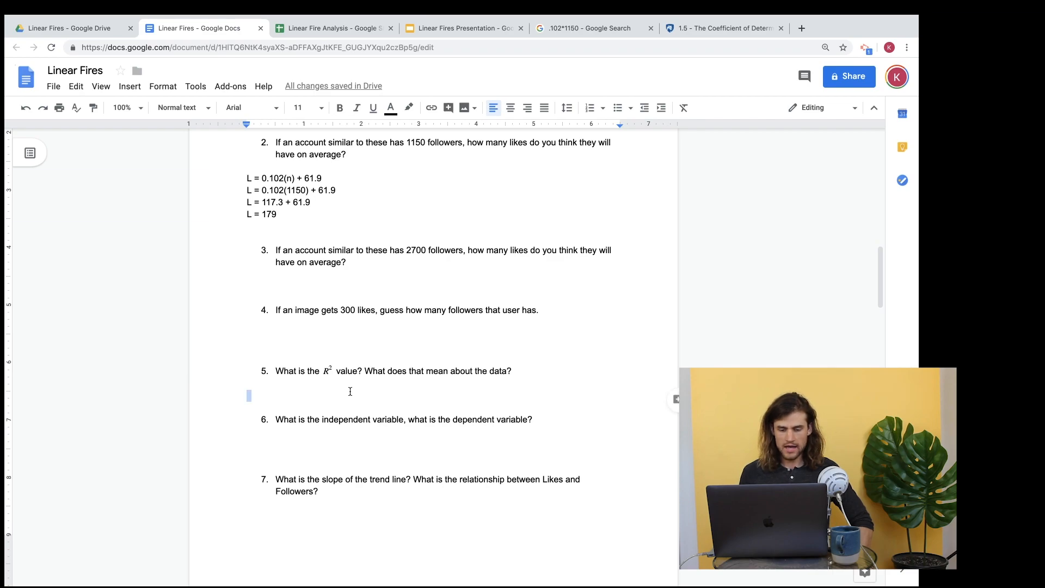
scroll(349, 391, "down", 3)
key("Return")
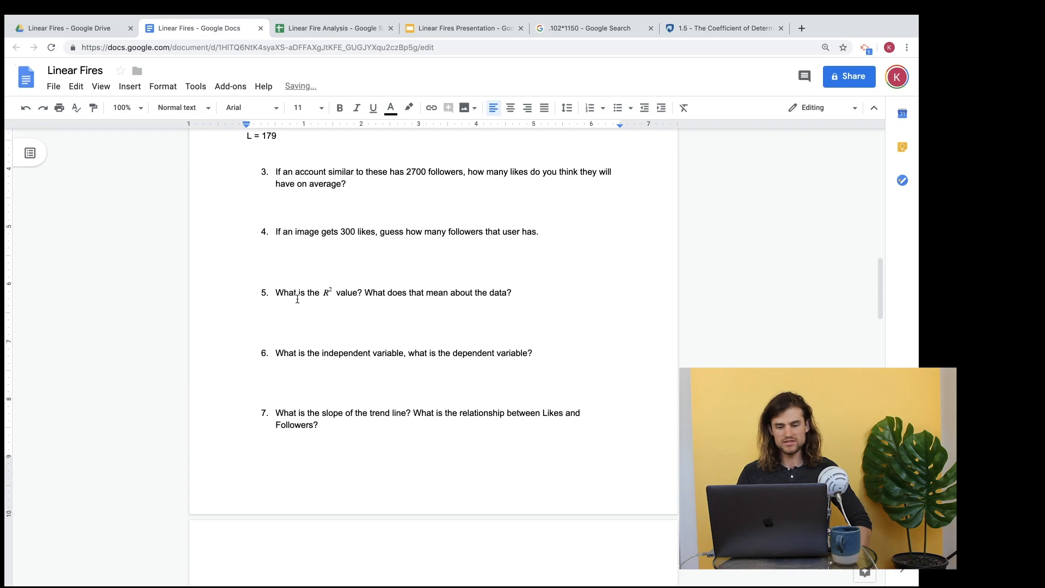
double_click(270, 311)
left_click(270, 311)
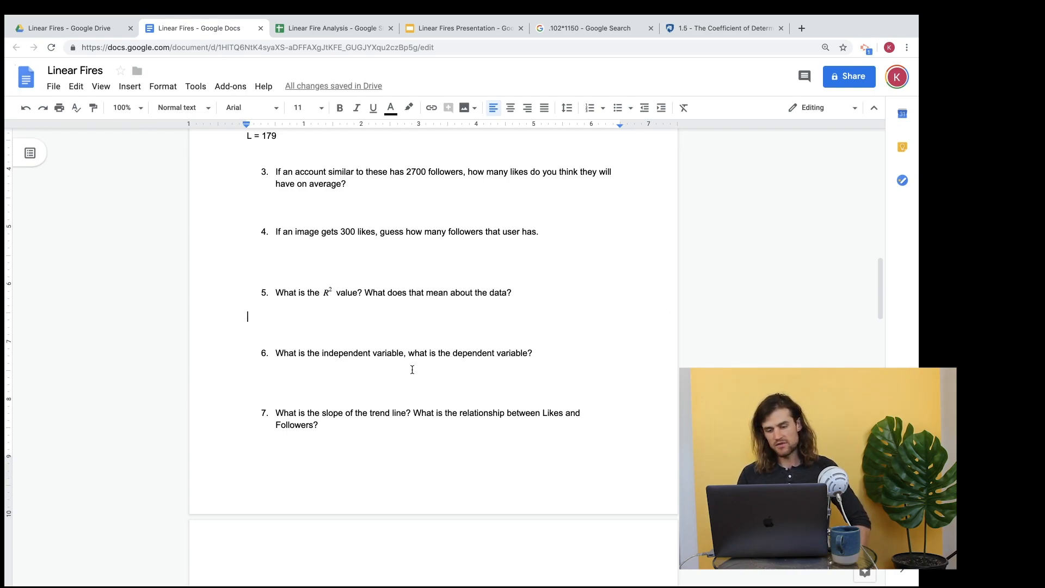
- Look through the remaining questions up to number 9, and switch to the Linear Fires Presentation
scroll(430, 438, "down", 4)
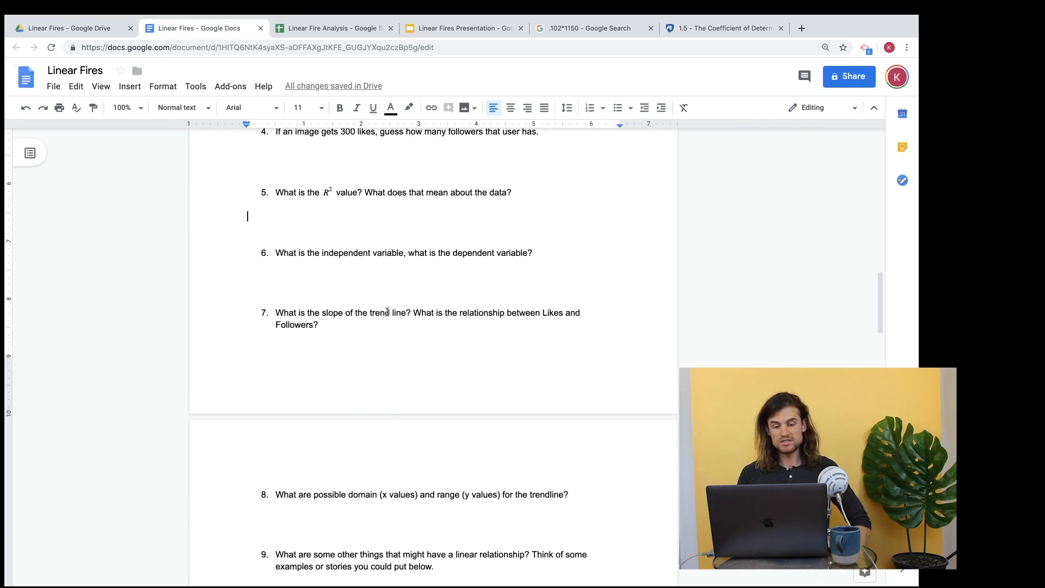
scroll(441, 321, "down", 3)
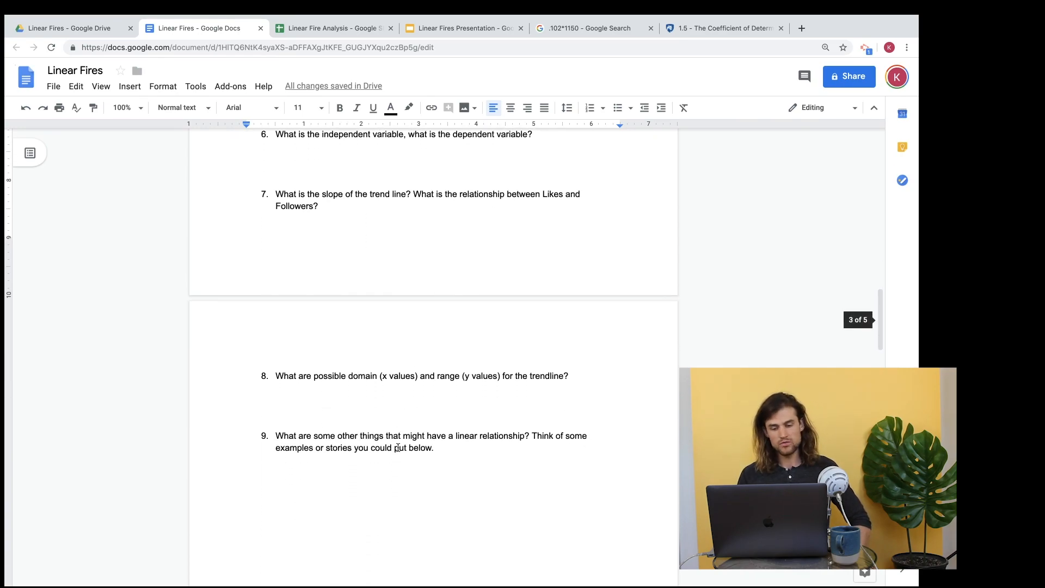
scroll(384, 356, "down", 6)
scroll(384, 357, "up", 3)
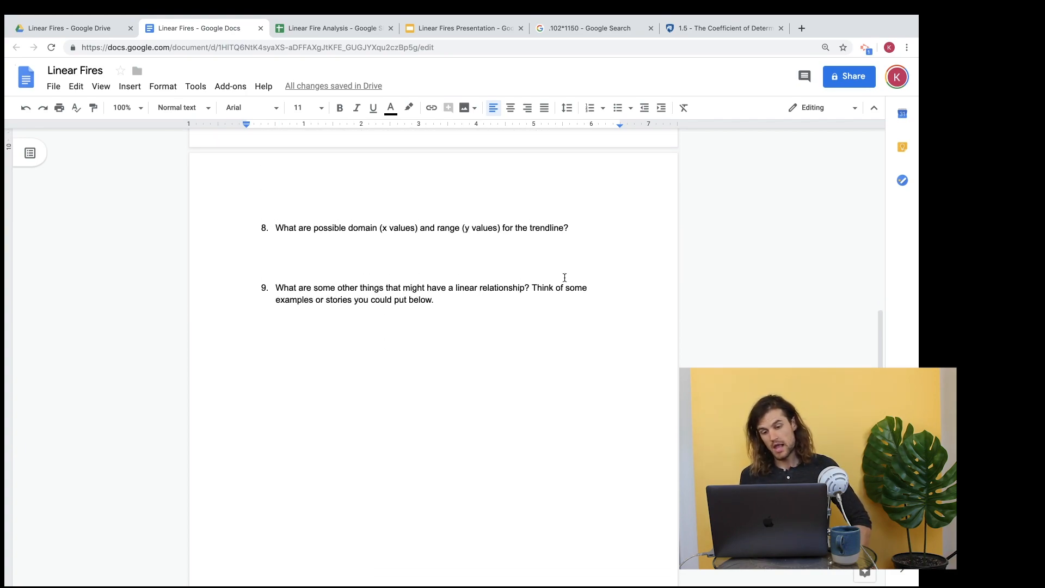
scroll(564, 277, "up", 10)
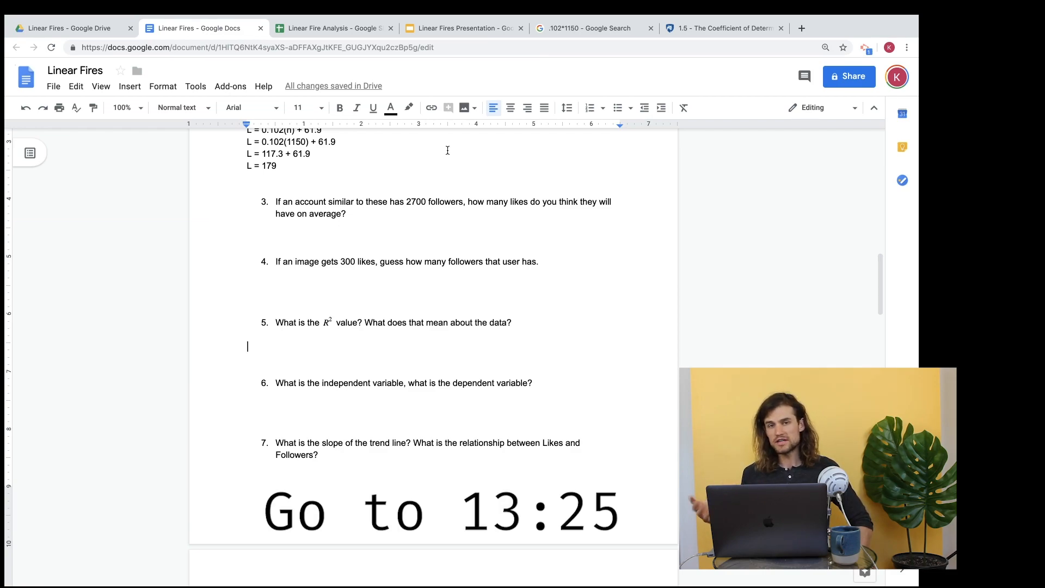
left_click(455, 27)
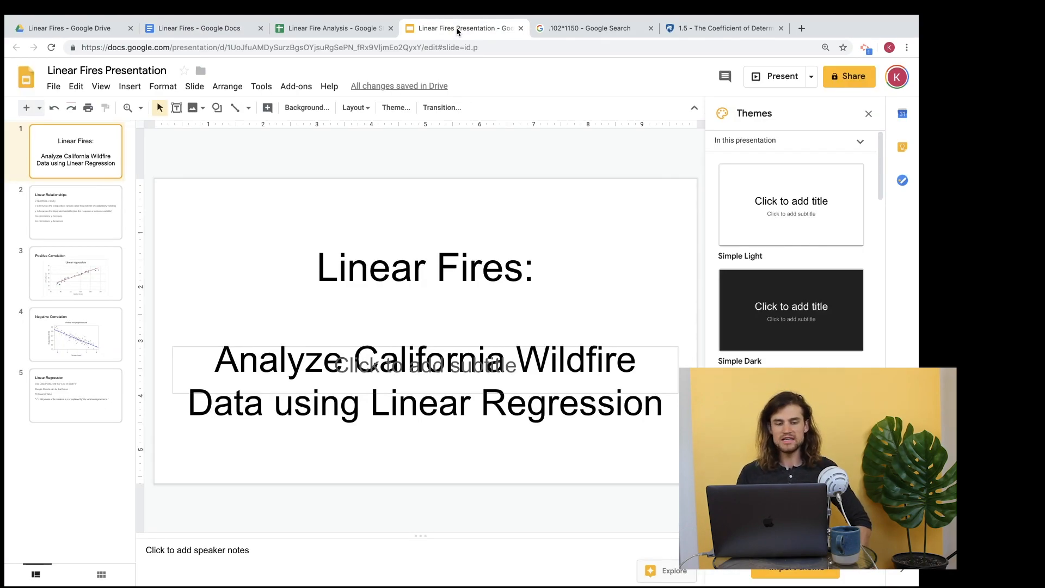
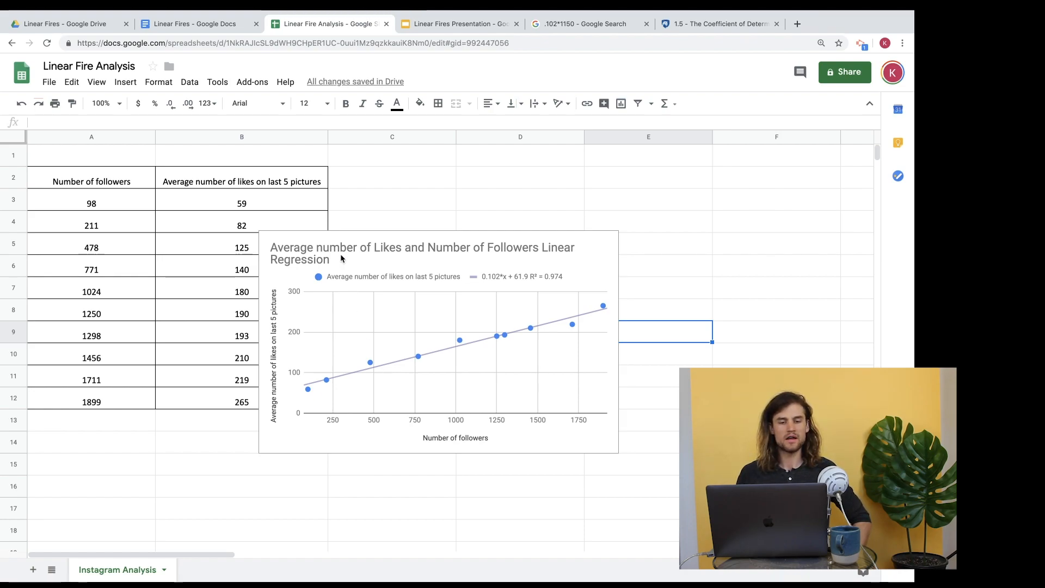
- In the Linear Fires document, copy the Total Acreage Burnt and Dollar Damage columns of the wildfire table, including their headers
left_click(195, 24)
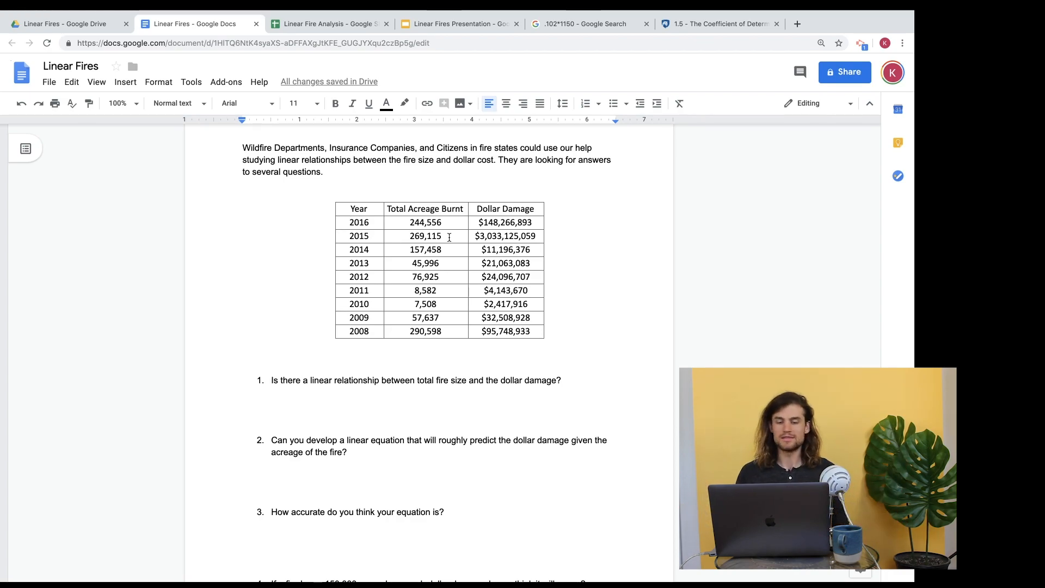
scroll(448, 237, "down", 2)
scroll(448, 237, "up", 1)
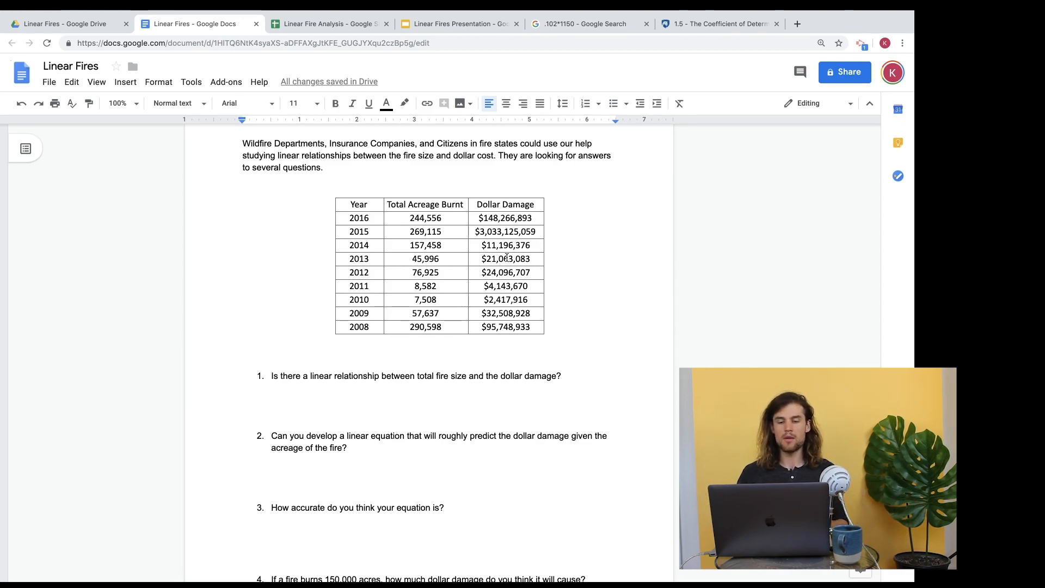
left_click_drag(392, 206, 521, 323)
key("super+c")
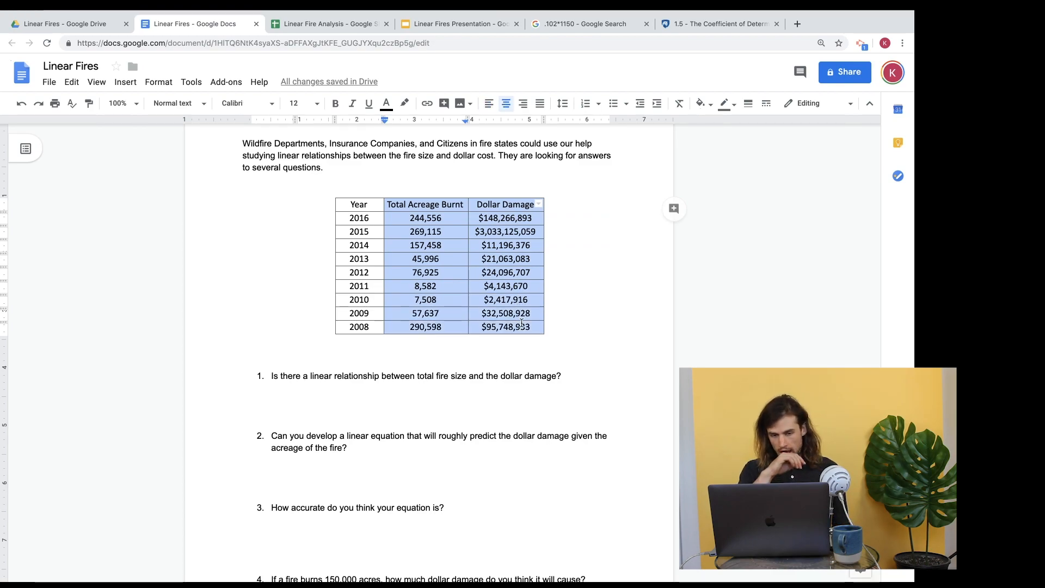
- Add a new sheet to the Linear Fire Analysis spreadsheet and enlarge all of its rows and columns
left_click(327, 24)
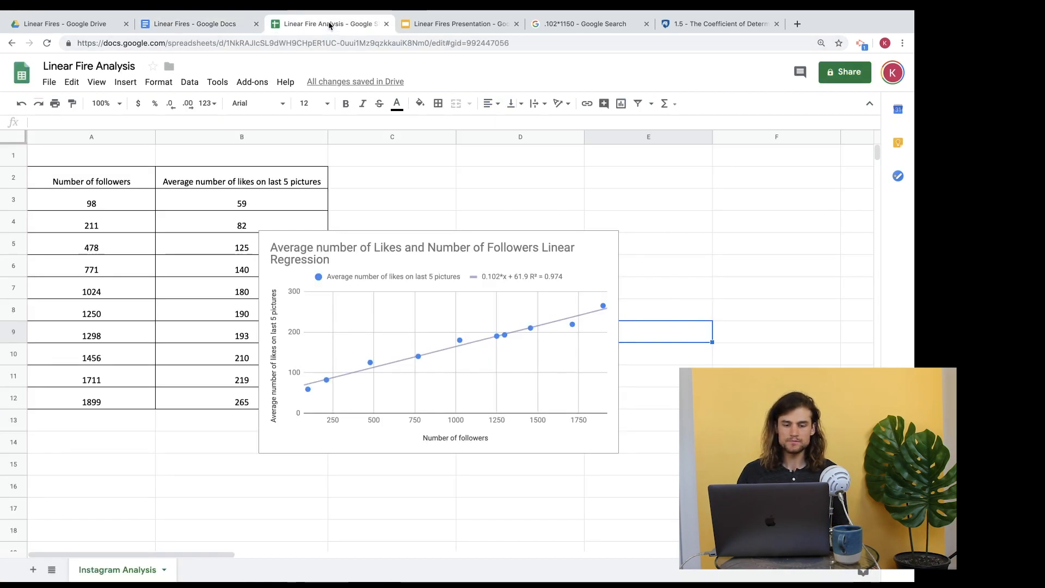
left_click(33, 569)
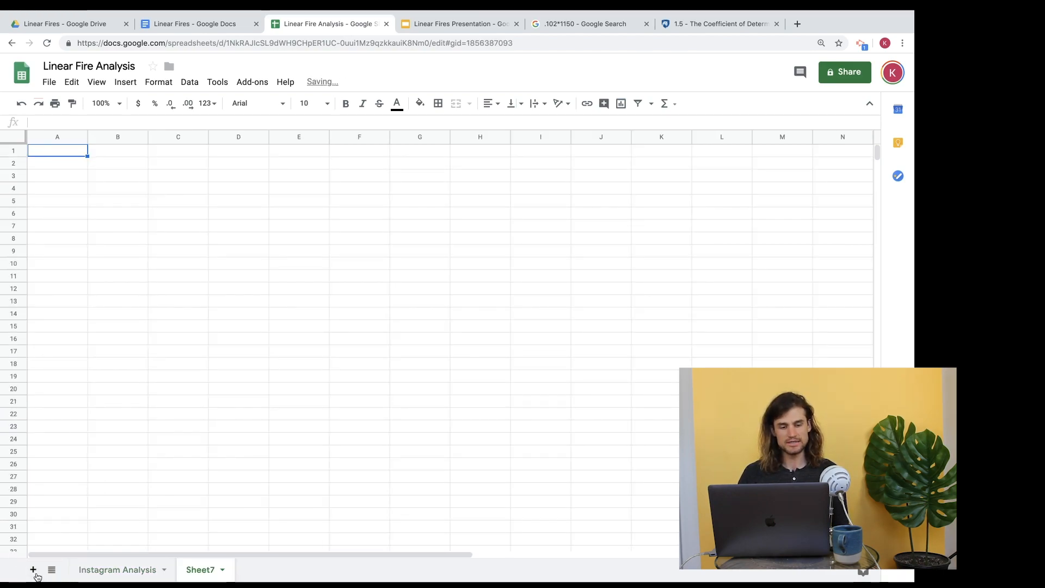
key("super+a")
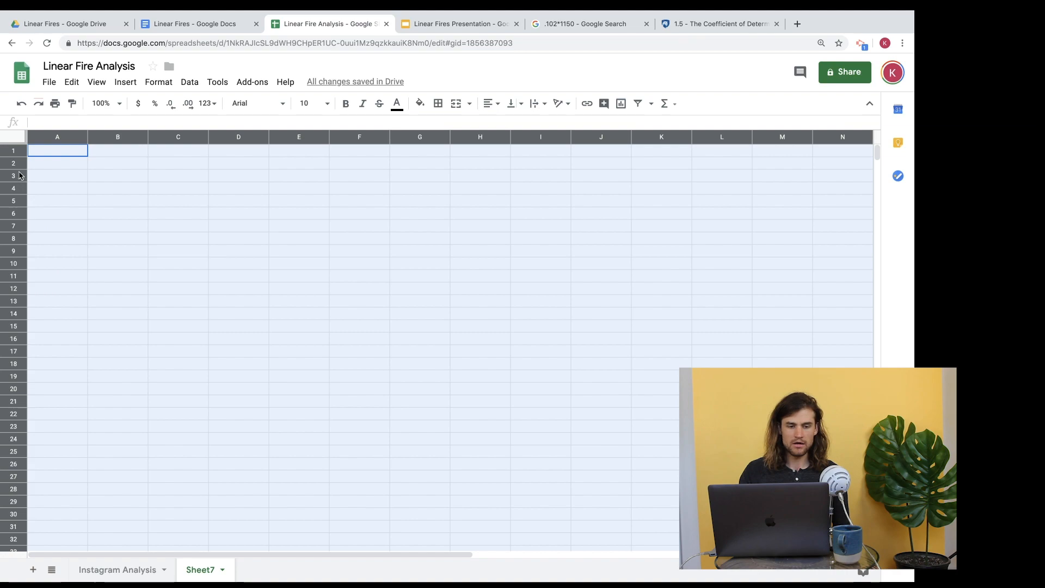
left_click_drag(13, 155, 12, 165)
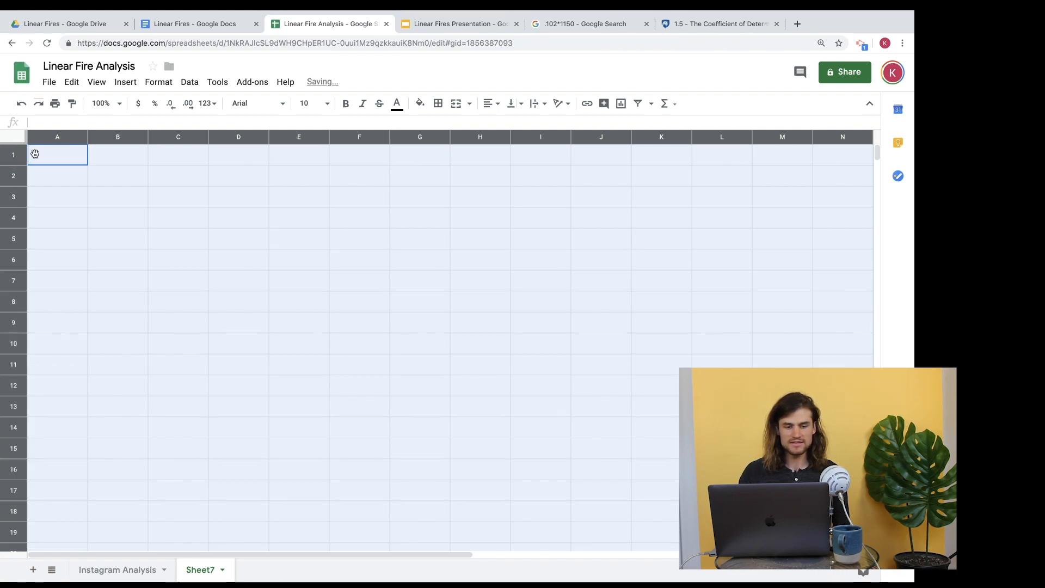
left_click_drag(88, 140, 166, 139)
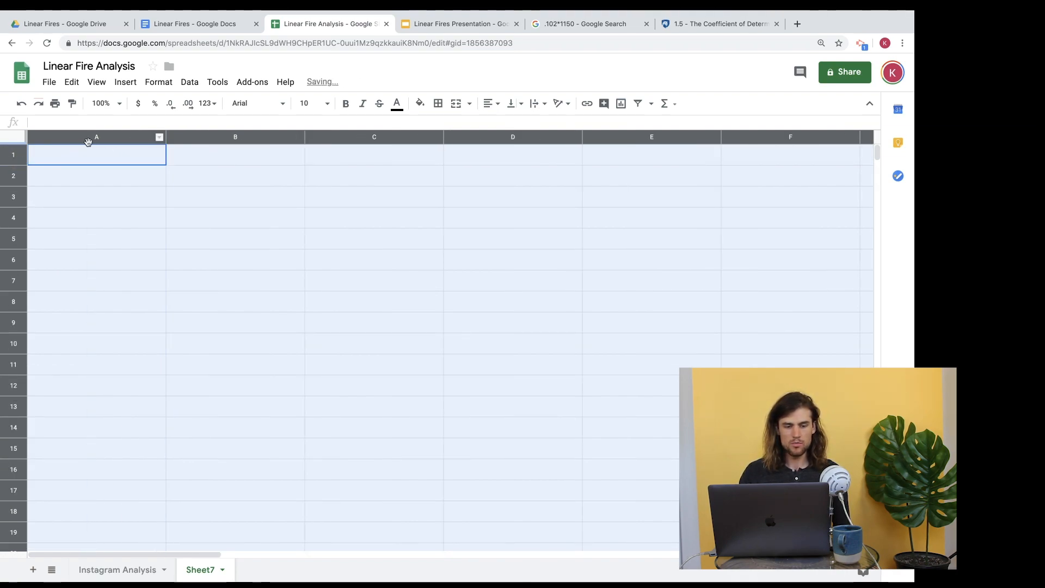
- Paste the copied acreage and damage columns into the new sheet, starting from cell A1
left_click(86, 158)
key("super+v")
left_click(217, 243)
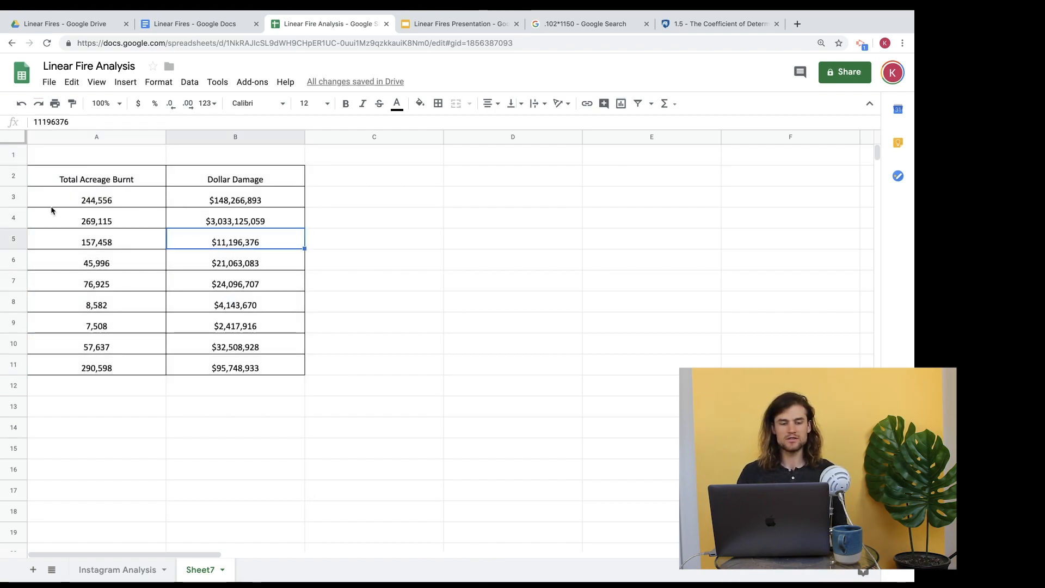
- Insert a chart of the acreage and damage data in A2:B11 and set its type to Scatter chart
left_click_drag(57, 169, 268, 366)
left_click(269, 366)
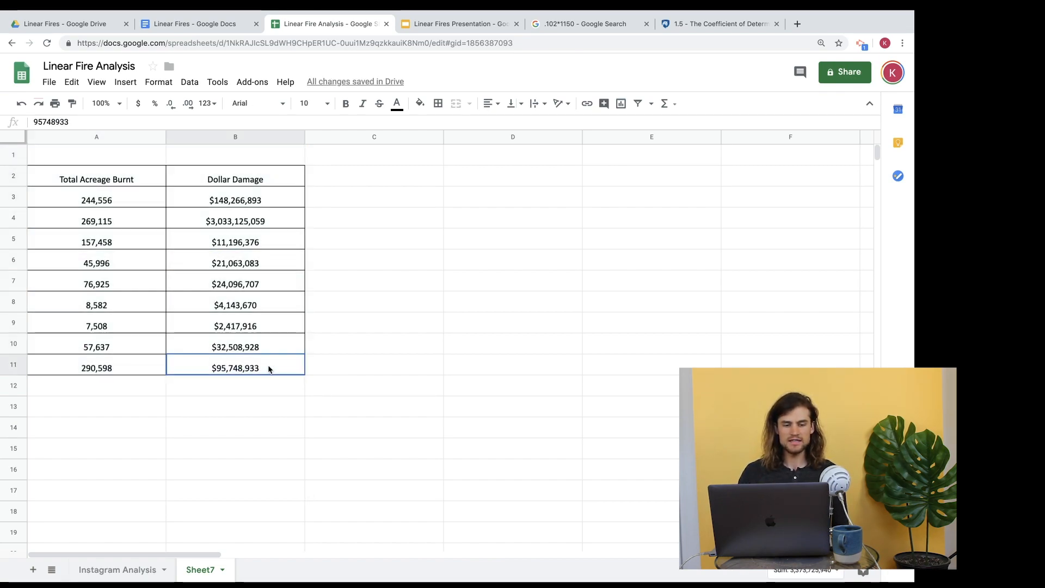
left_click_drag(63, 175, 294, 367)
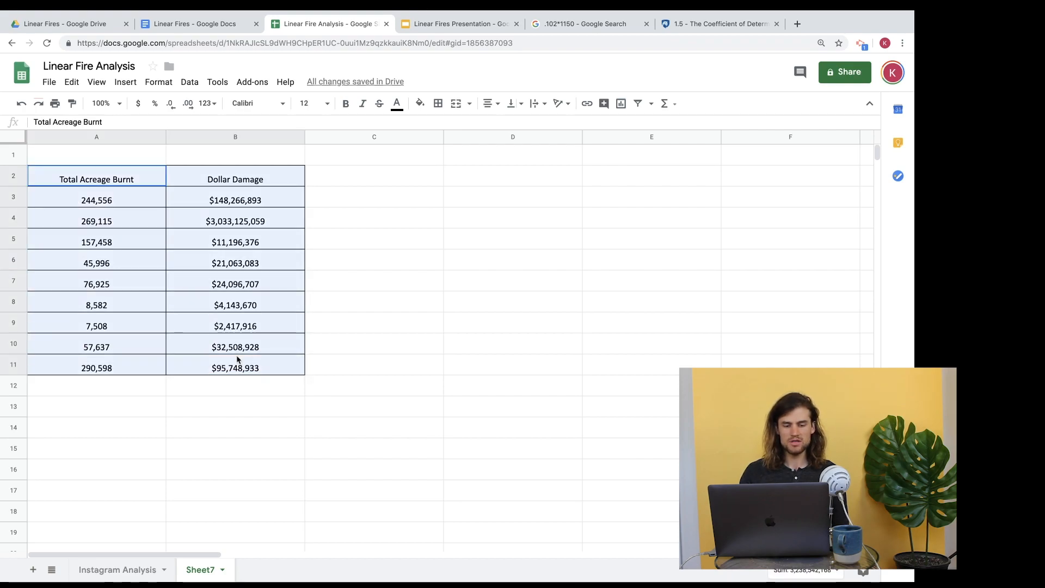
left_click(133, 84)
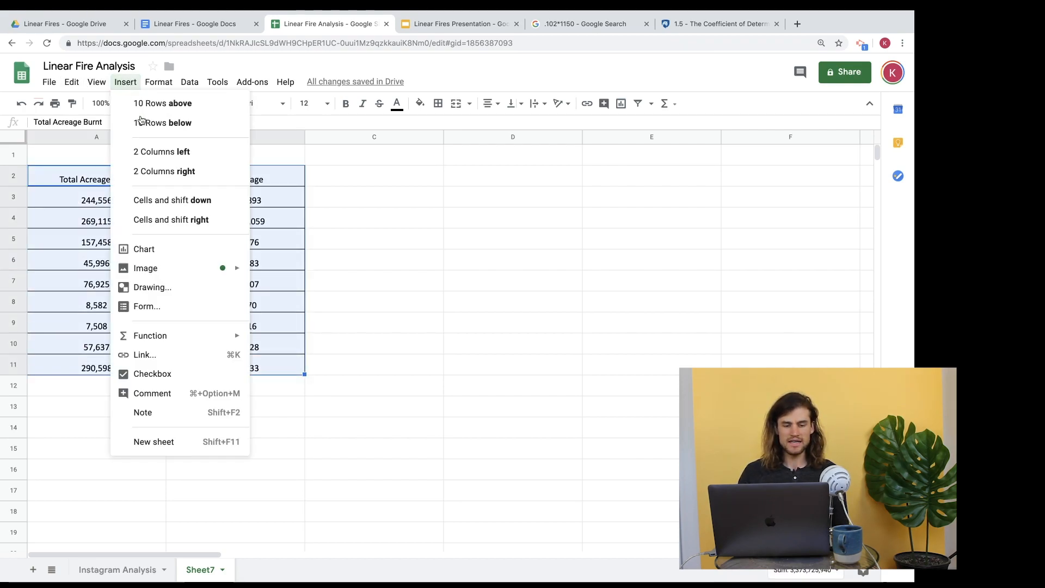
left_click(157, 250)
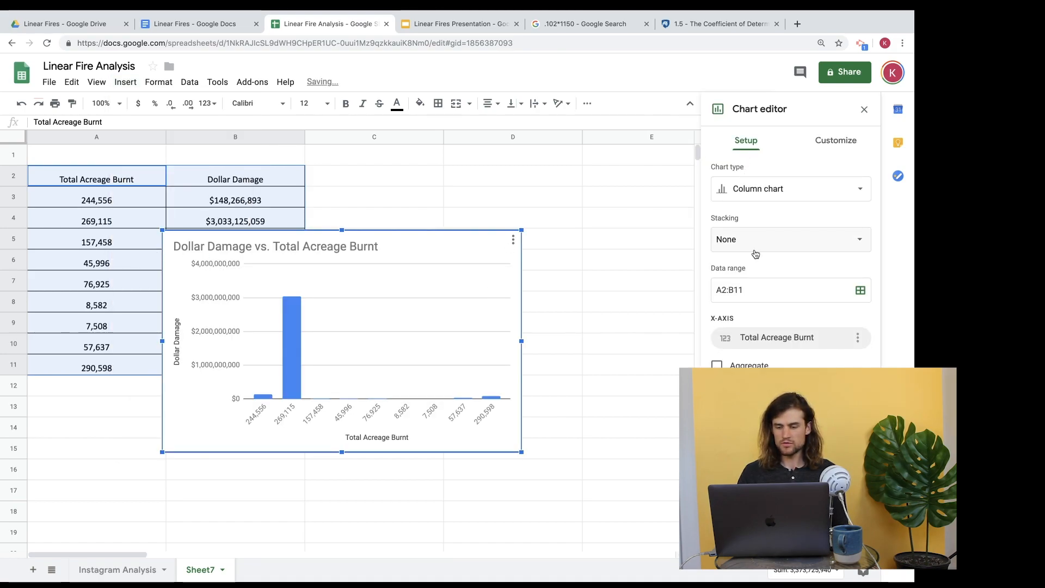
left_click(726, 187)
scroll(791, 305, "down", 5)
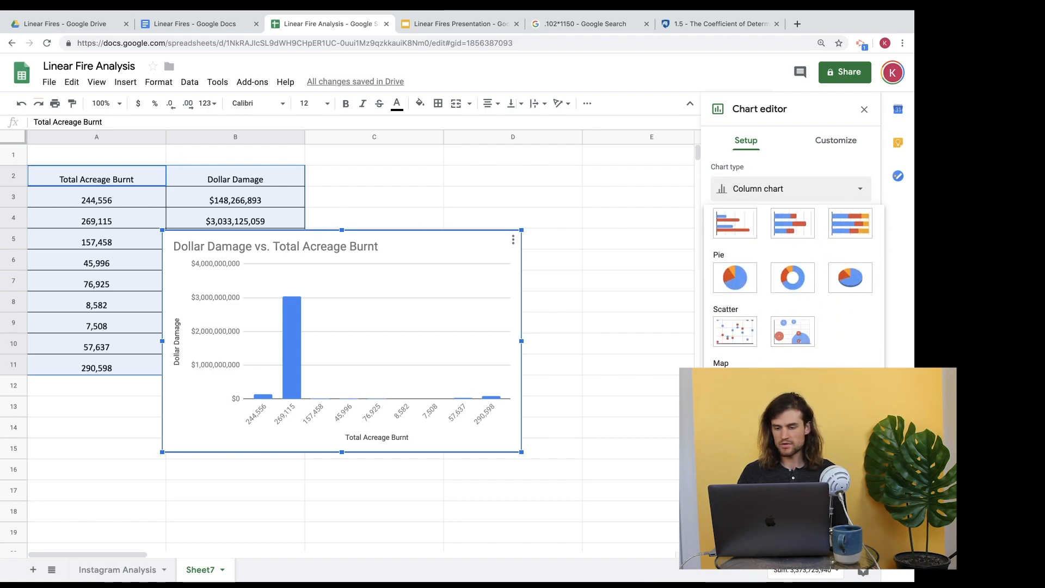
left_click(733, 328)
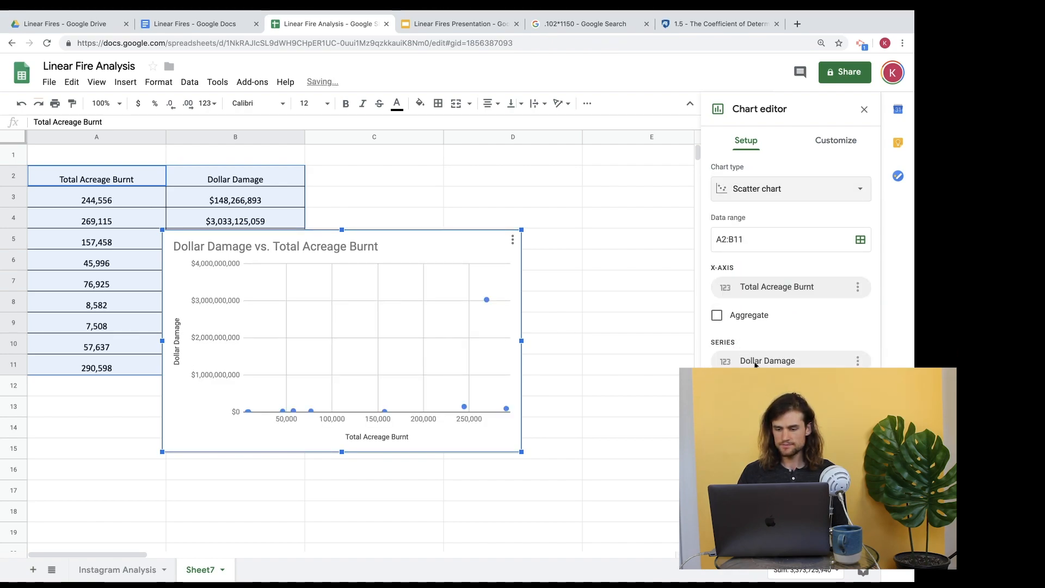
- Add a linear trendline to the Dollar Damage series and color it dark green
left_click(830, 142)
left_click(745, 243)
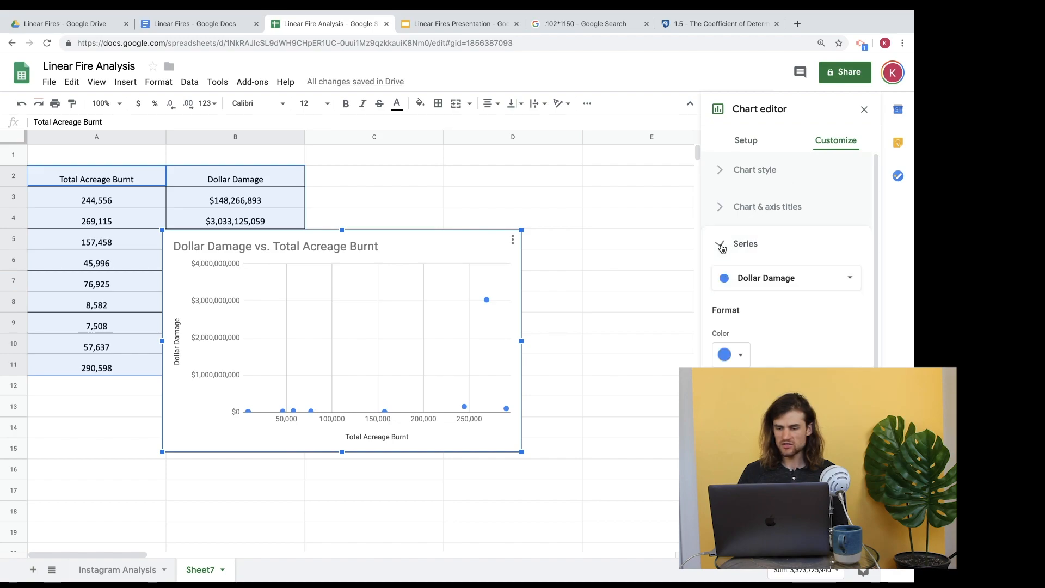
scroll(742, 359, "down", 3)
left_click(719, 386)
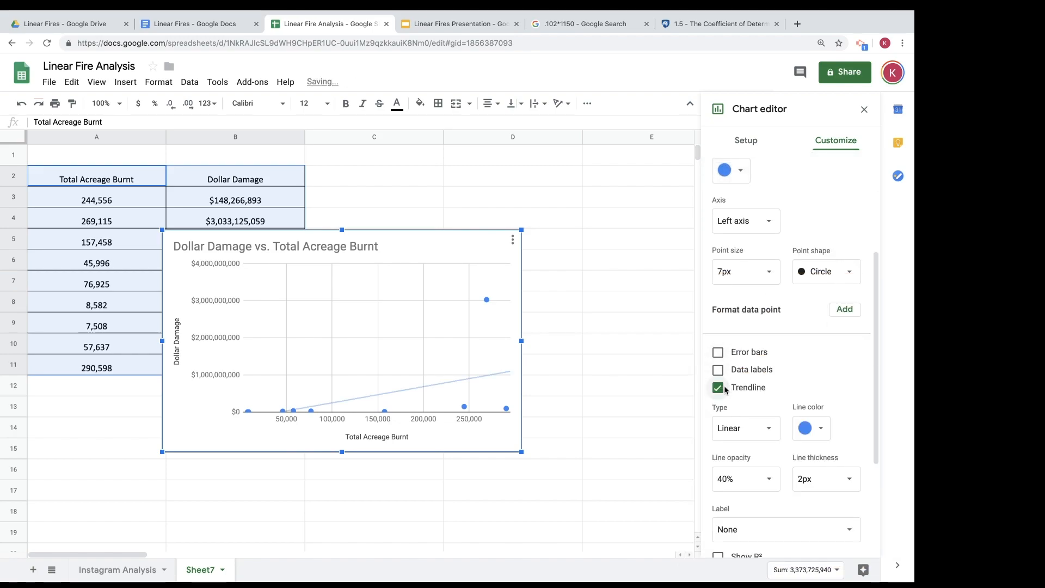
scroll(789, 353, "down", 4)
left_click(816, 257)
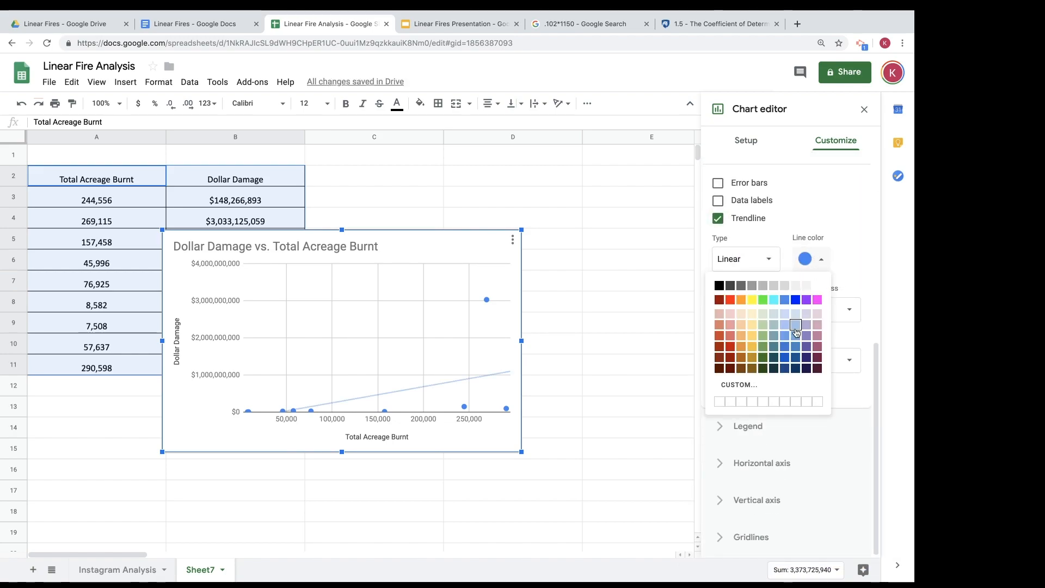
left_click(764, 357)
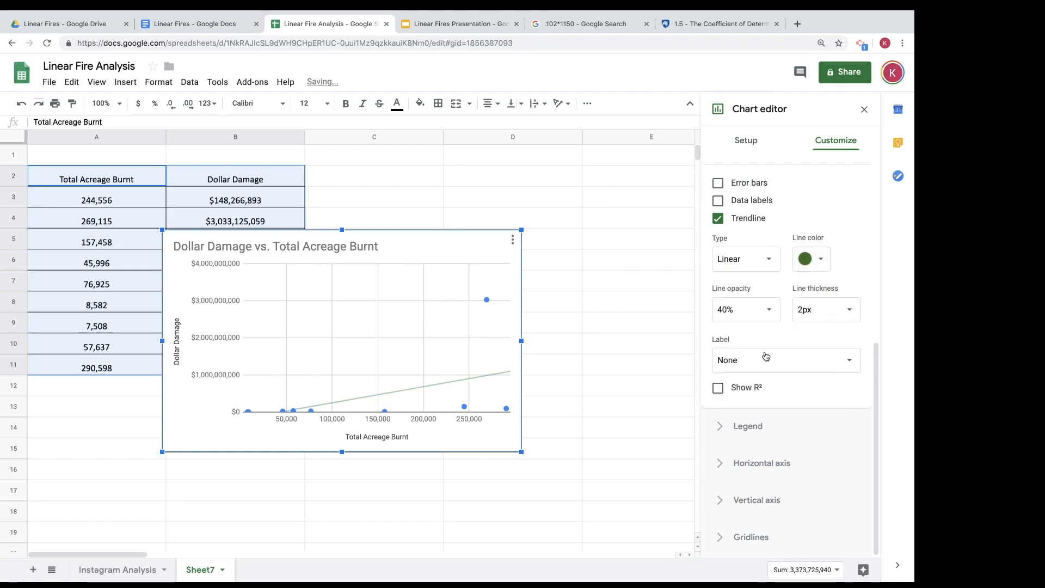
- Label the trendline with its equation and R² value, and shift the chart slightly to the right
left_click(789, 365)
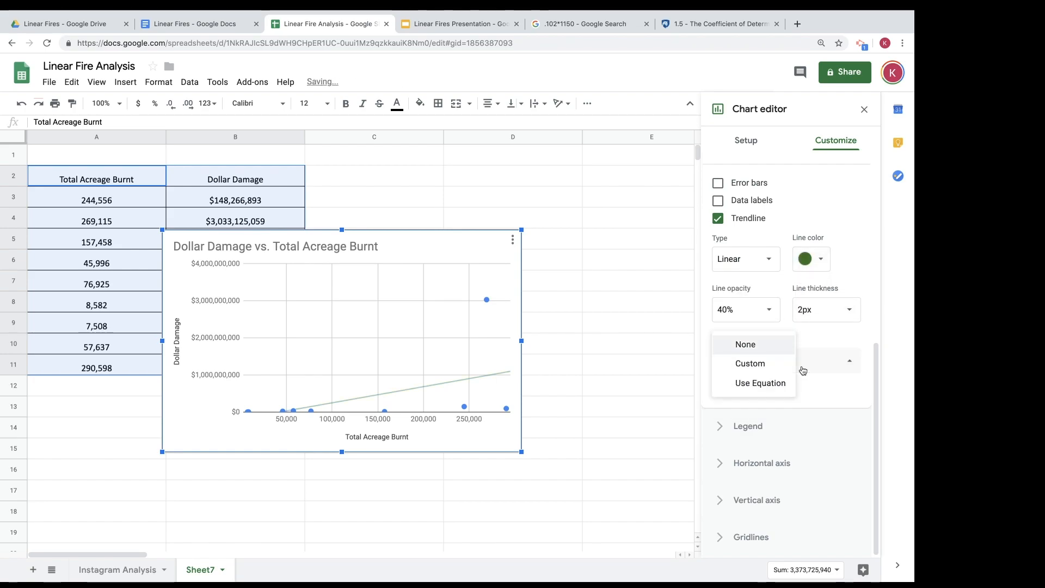
left_click(758, 383)
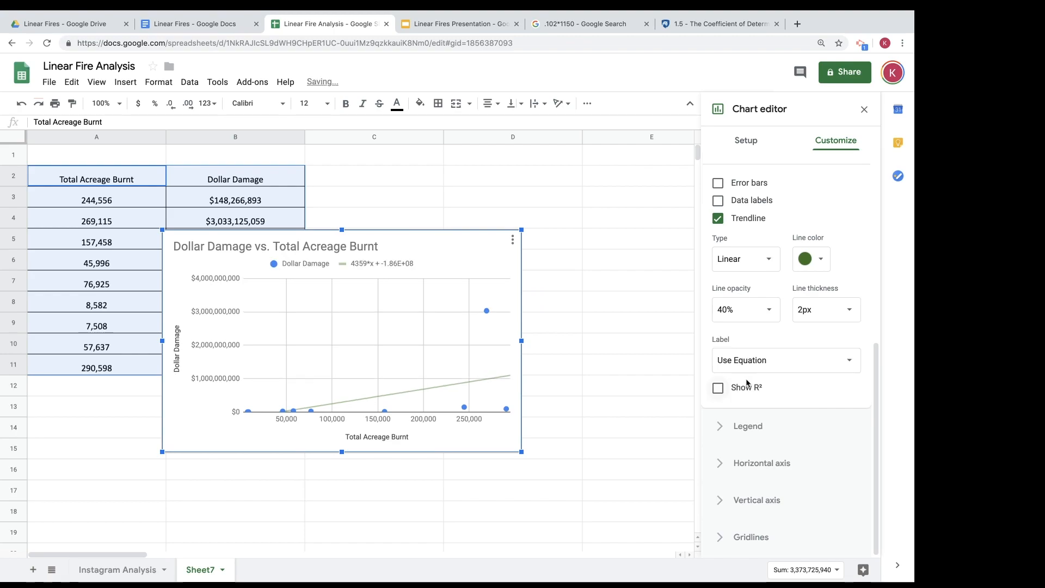
left_click(718, 388)
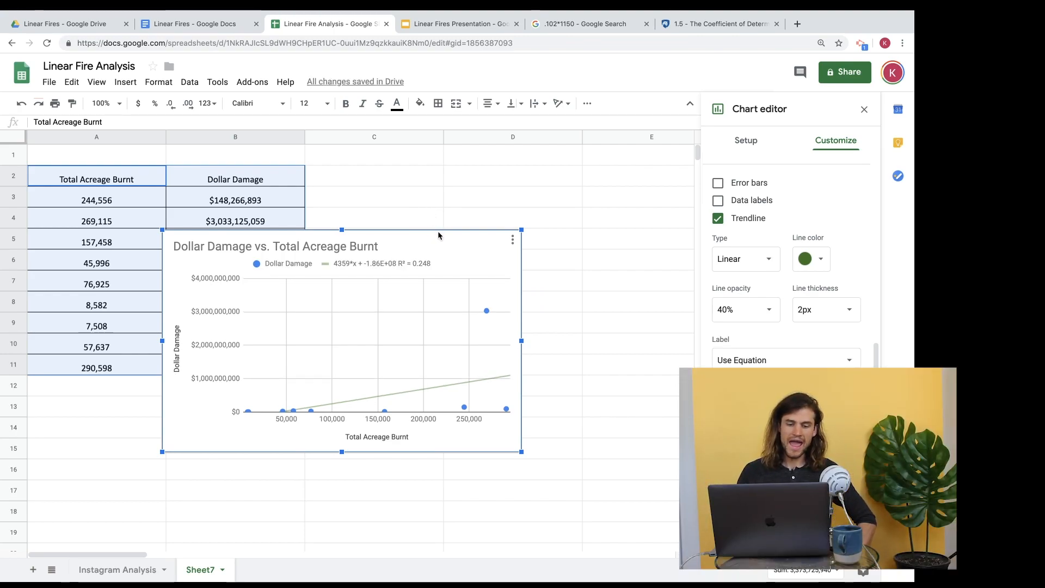
left_click_drag(438, 231, 518, 239)
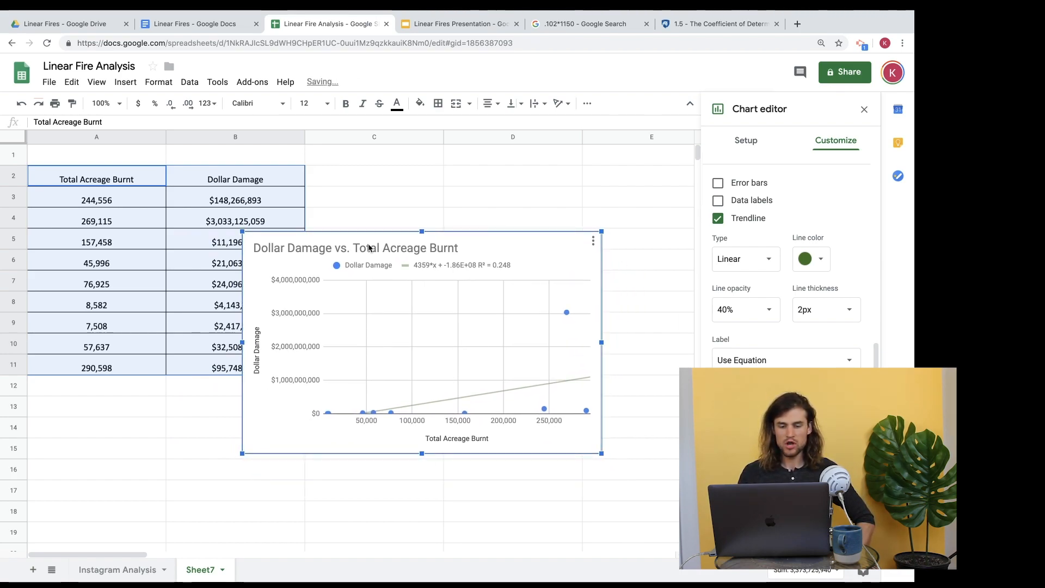
- Retitle the chart "Dollar Damage and Total Acreage Burnt Regression" and move it clear of the data table
left_click(473, 246)
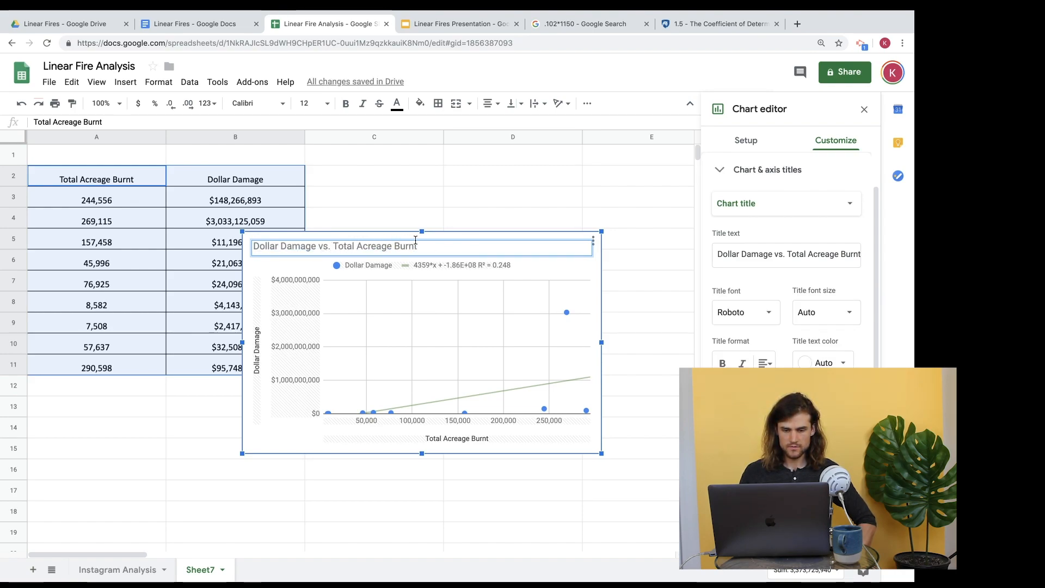
type("Regression")
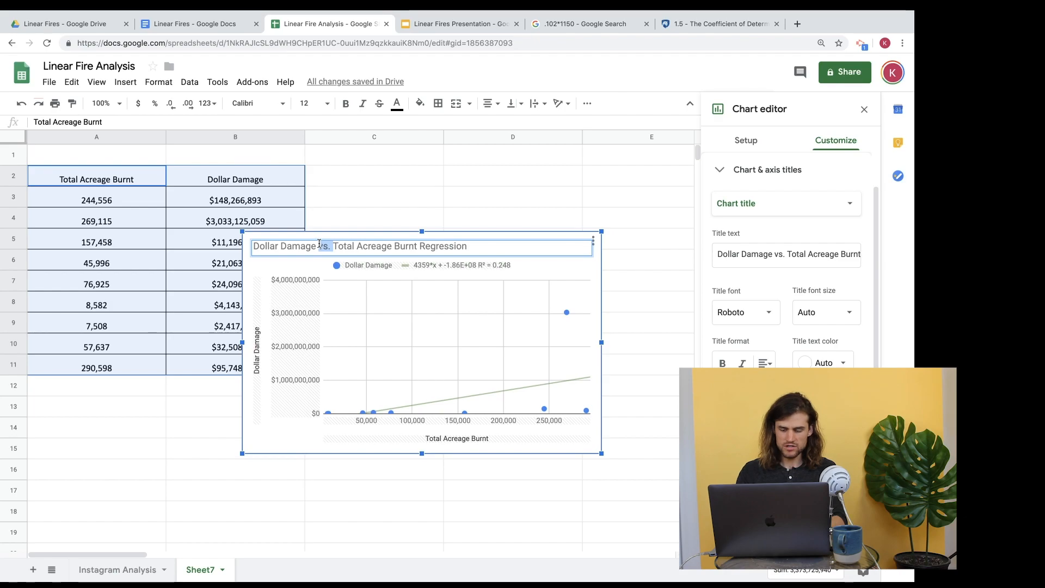
key("BackSpace")
type("and")
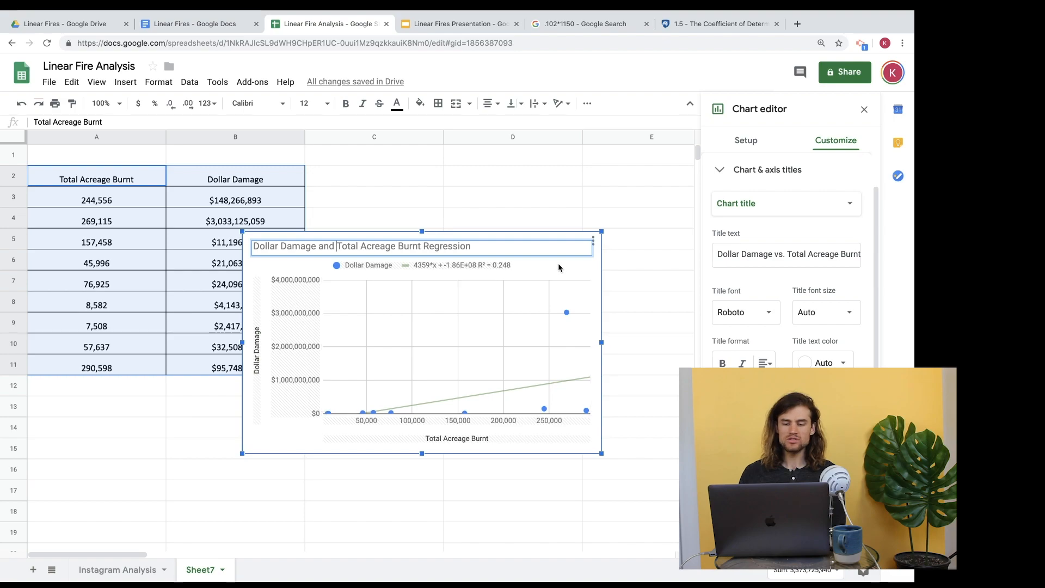
left_click_drag(558, 263, 633, 261)
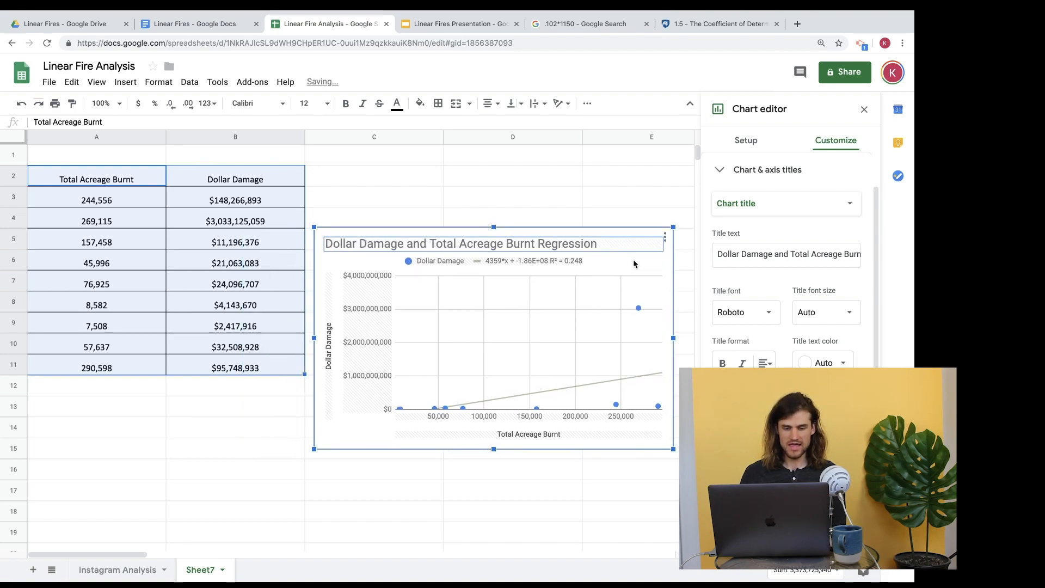
- Clear the outlier data point, 269,115 acres with $3,033,125,059 damage, from cells A4:B4
left_click(190, 224)
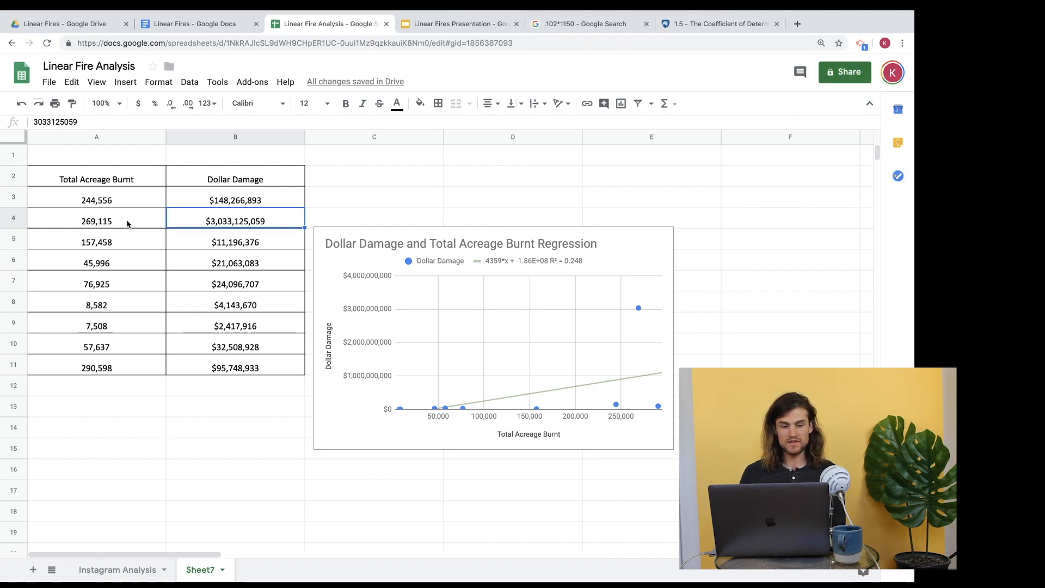
left_click(216, 201)
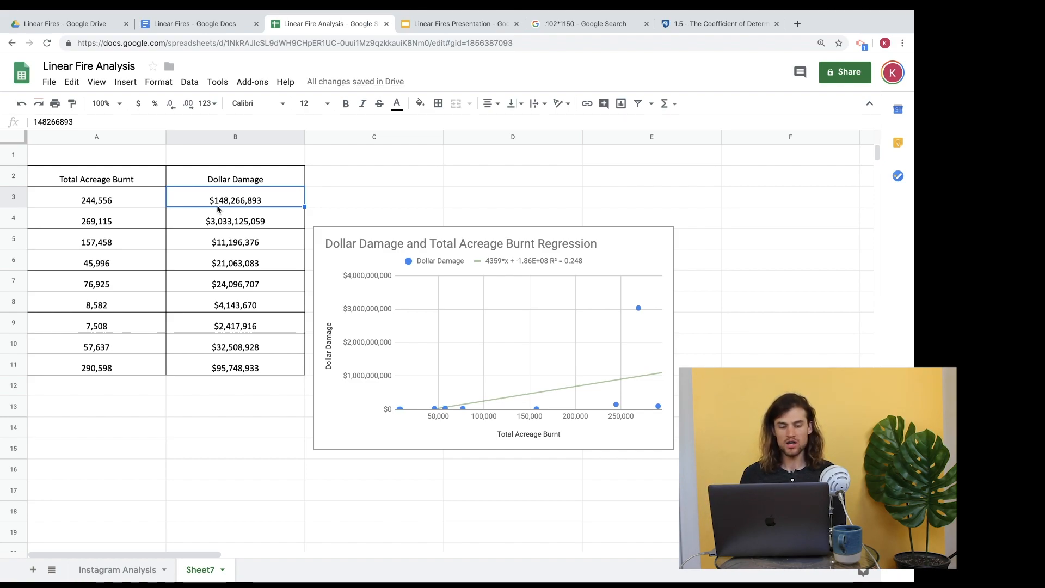
left_click(216, 220)
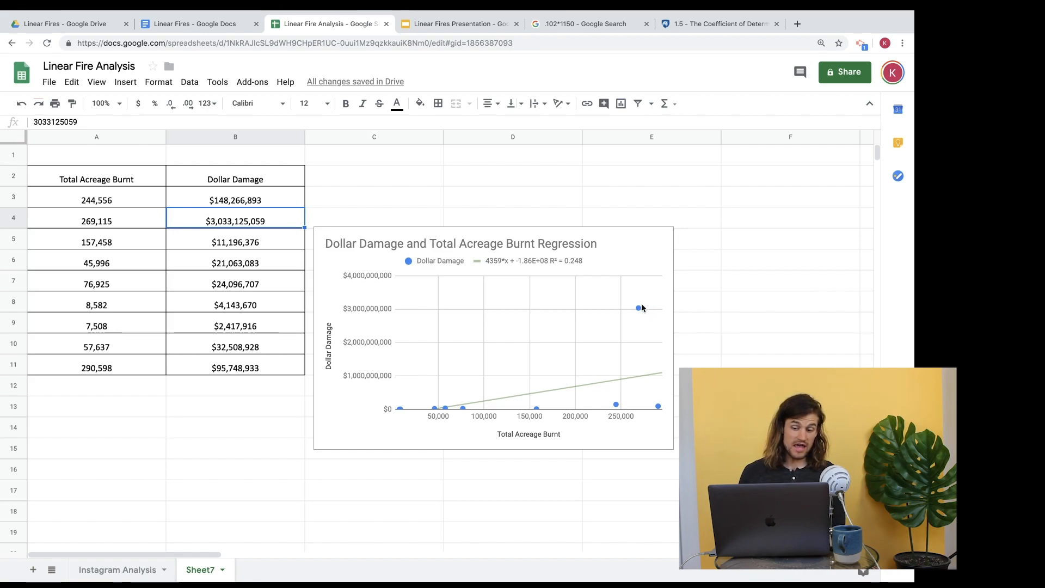
left_click_drag(130, 221, 217, 222)
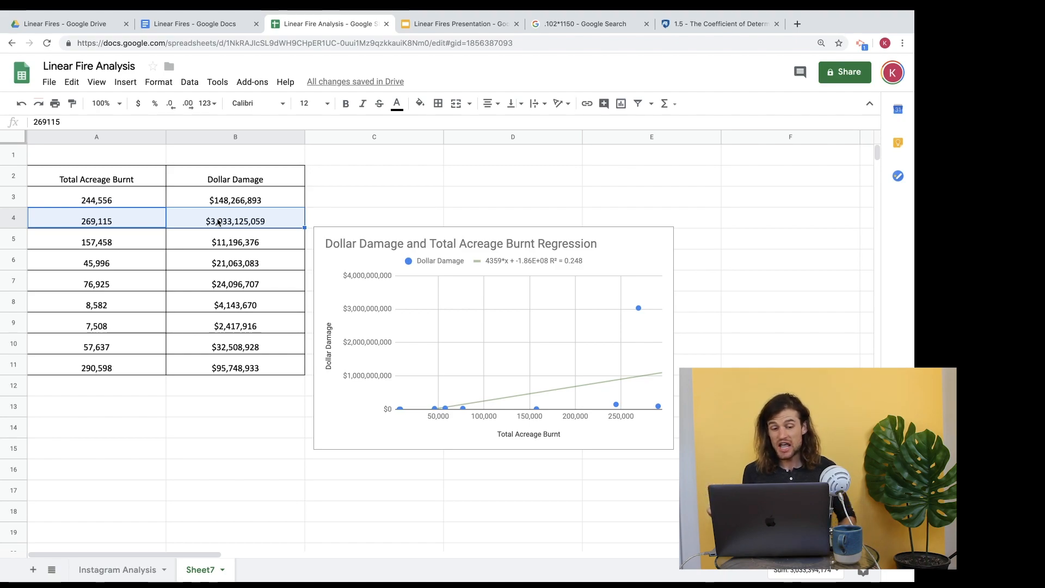
key("Delete")
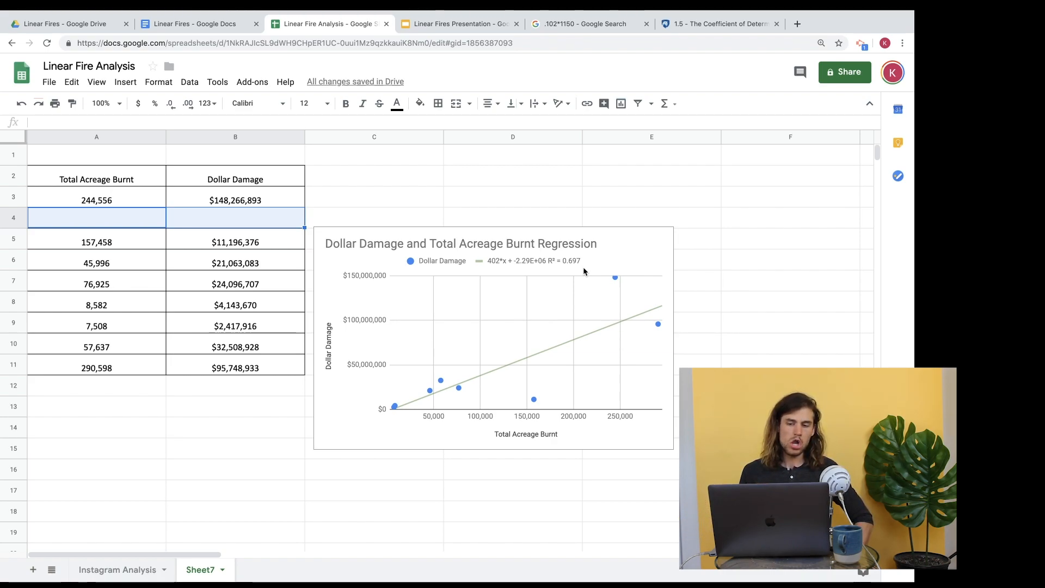
- Check the R-squared explanation on the Linear Regression slide of the Linear Fires Presentation, returning to the regression chart
left_click(466, 29)
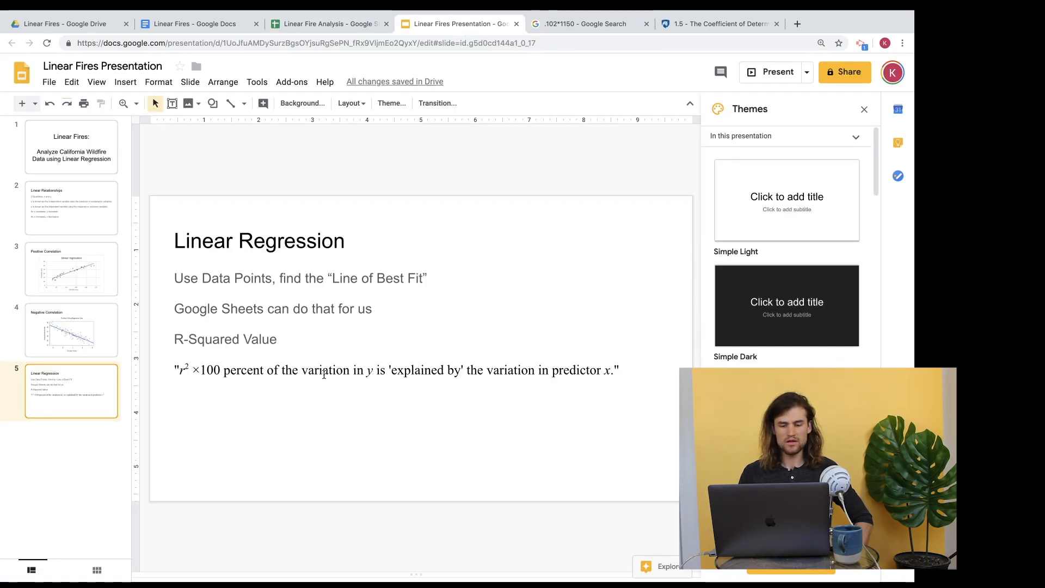
left_click(339, 18)
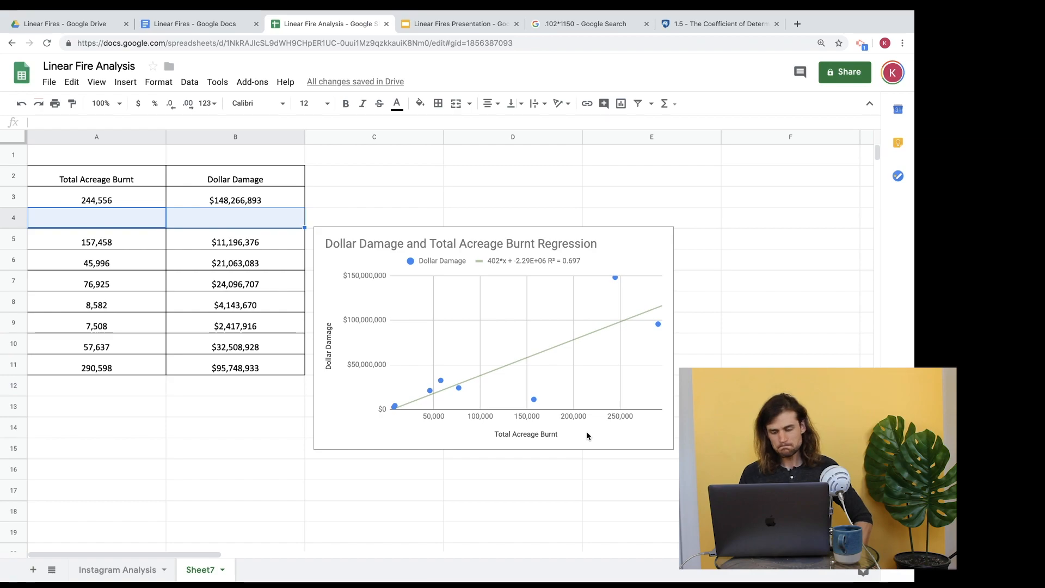
left_click(639, 254)
- In the Linear Fires document, import the linked Dollar Damage and Total Acreage Burnt Regression chart from Linear Fire Analysis below the data table
left_click(209, 24)
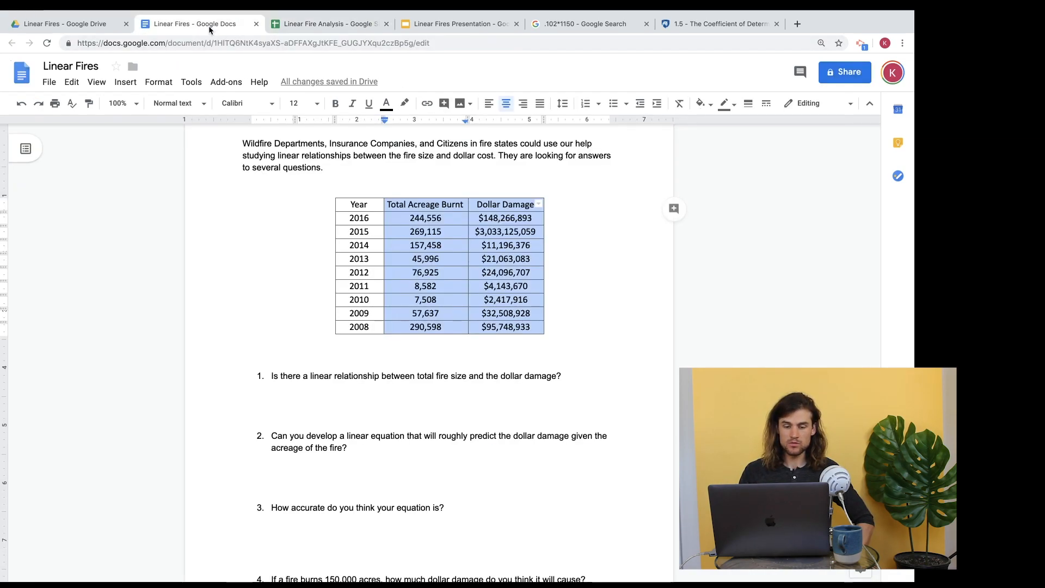
left_click(279, 341)
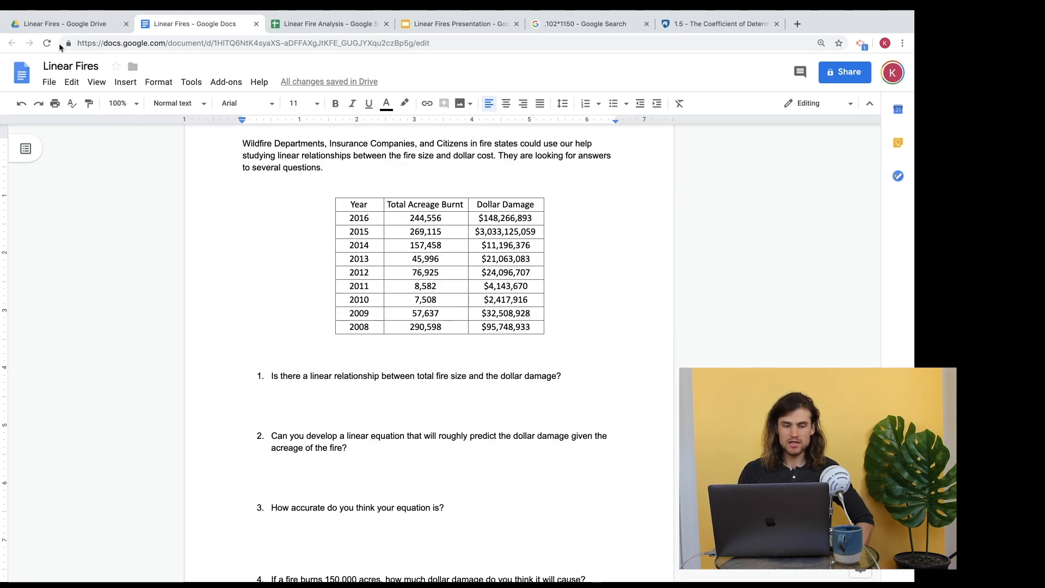
left_click(125, 80)
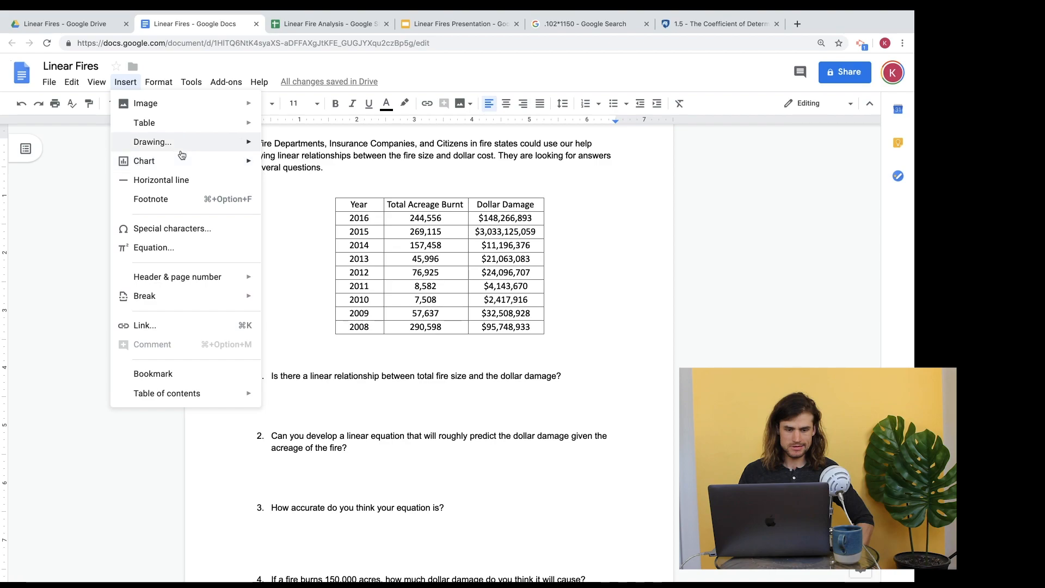
mouse_move(182, 159)
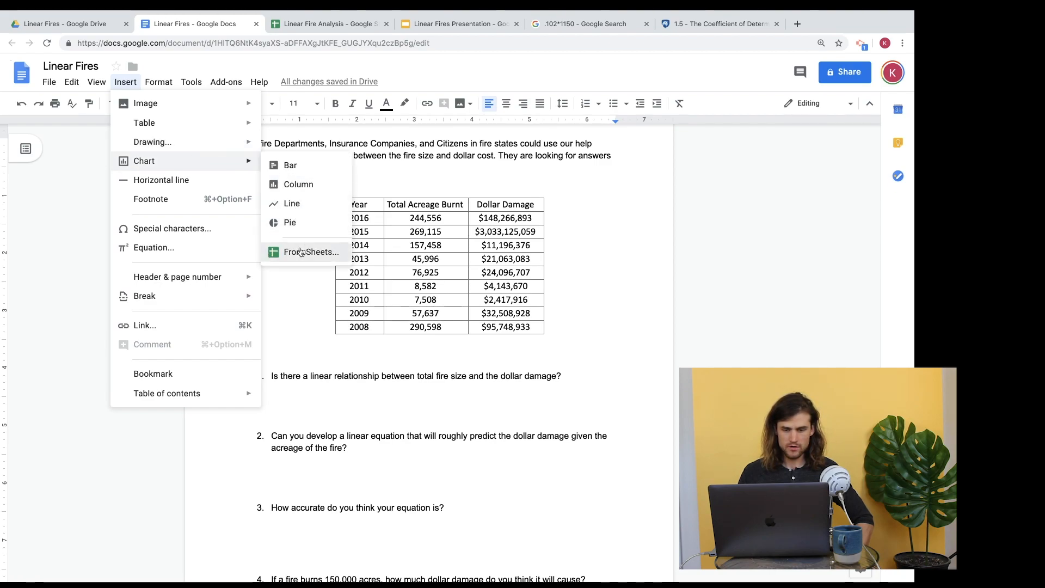
left_click(337, 254)
double_click(208, 326)
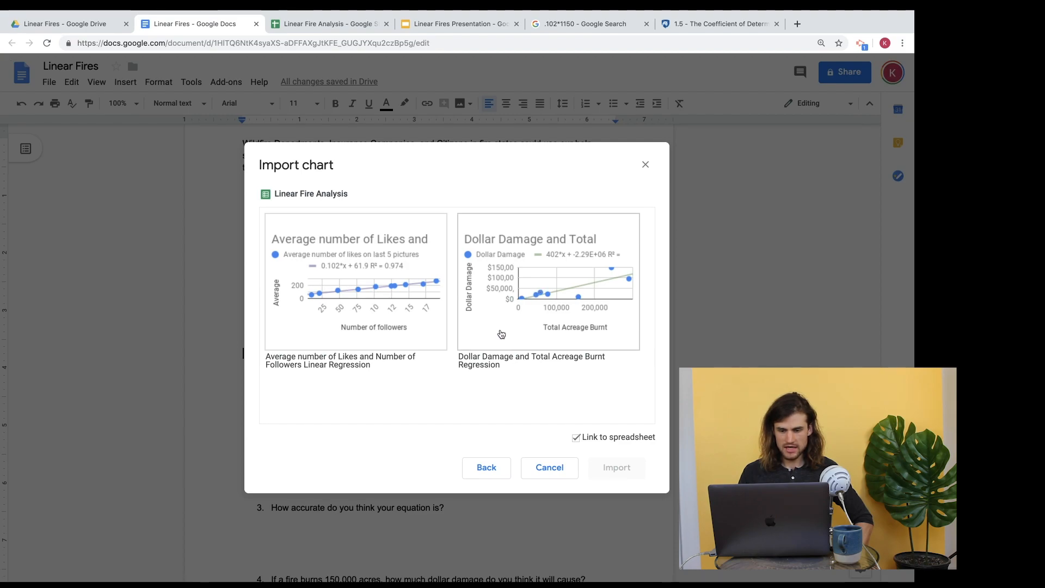
left_click(501, 334)
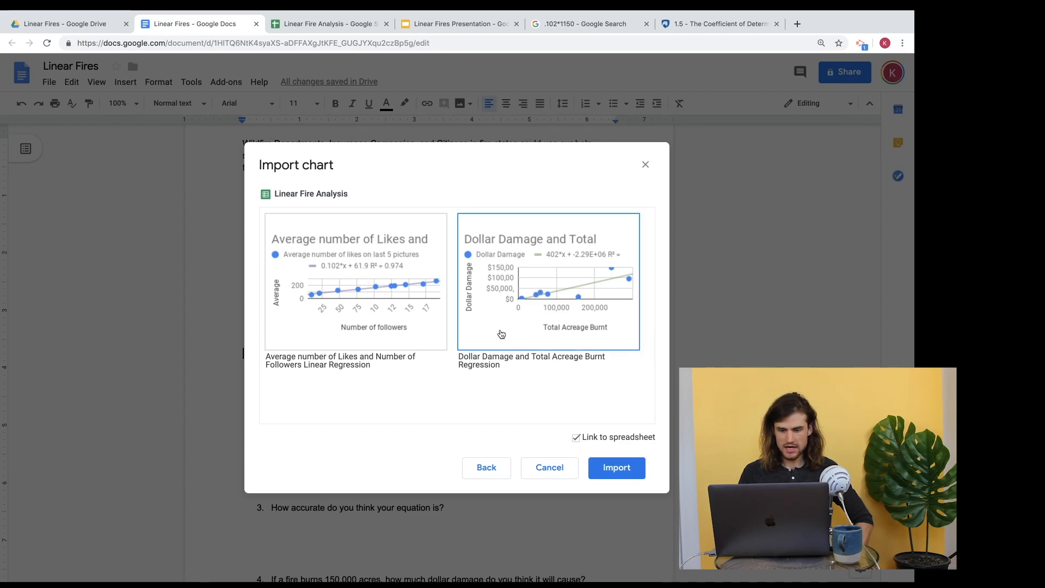
left_click(603, 467)
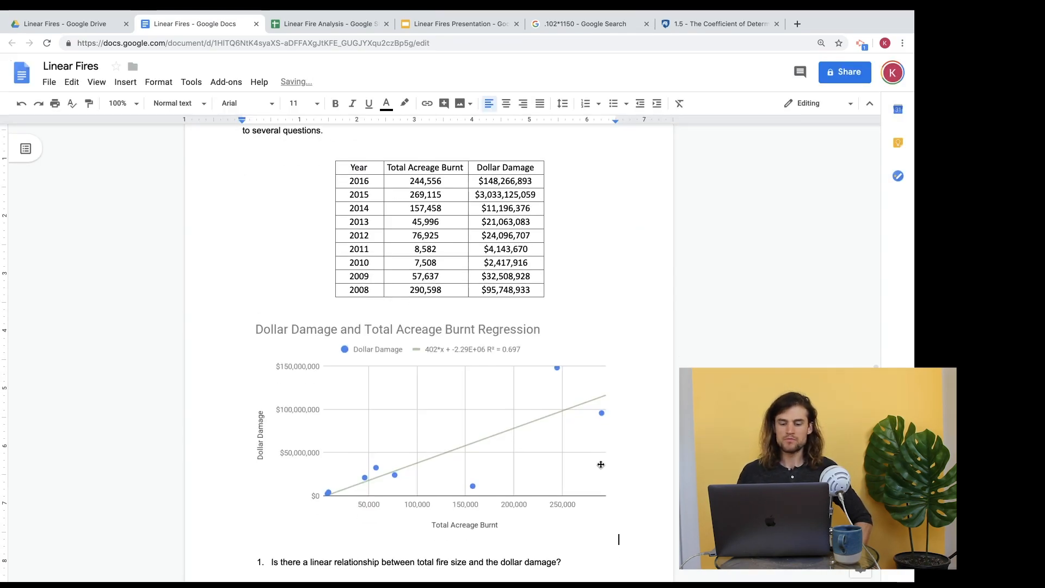
- Review the imported regression chart and read the document's numbered questions about fire size and dollar damage
scroll(601, 465, "down", 2)
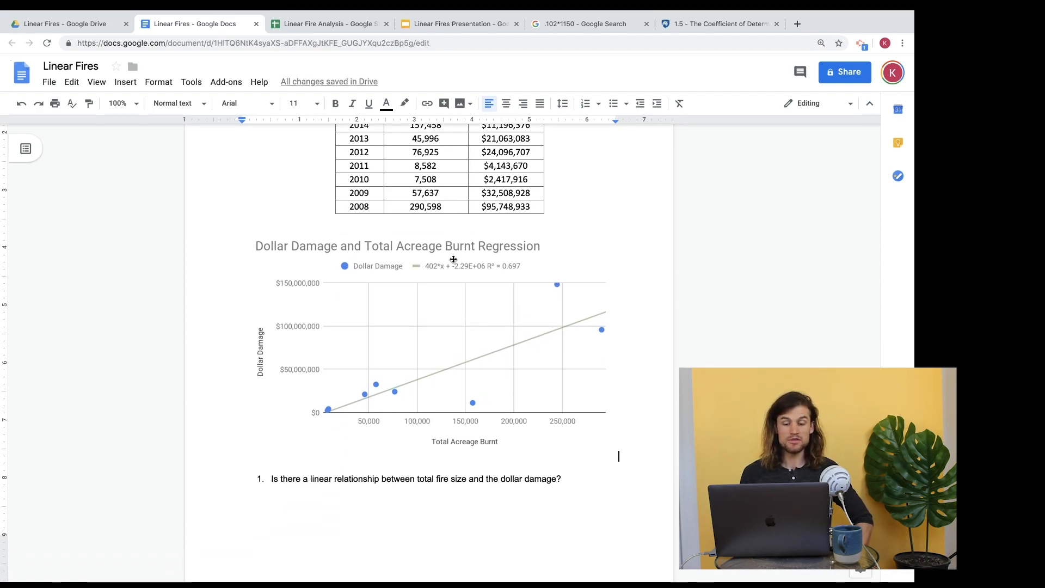
scroll(453, 259, "down", 2)
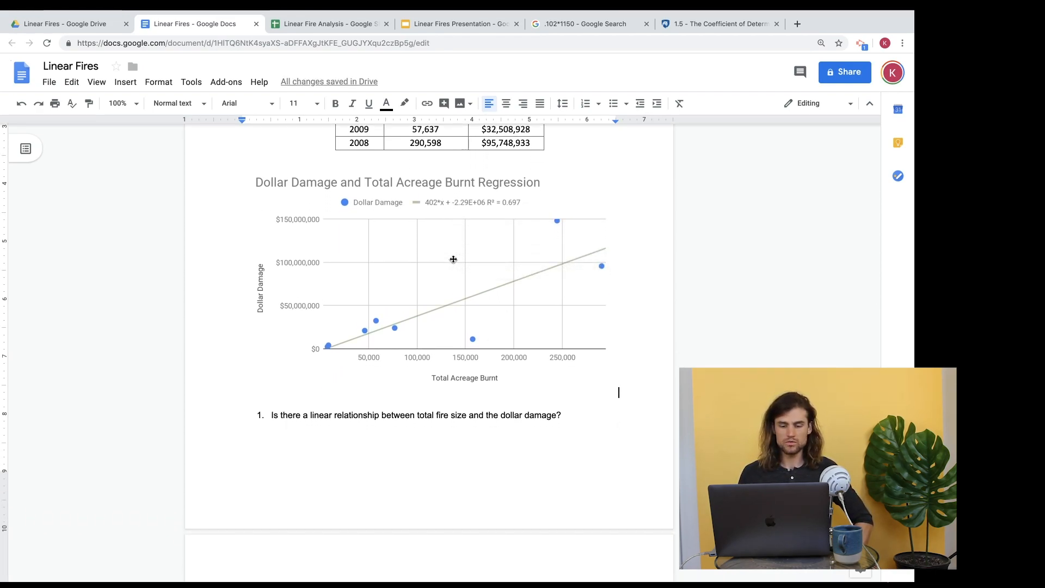
scroll(453, 259, "down", 2)
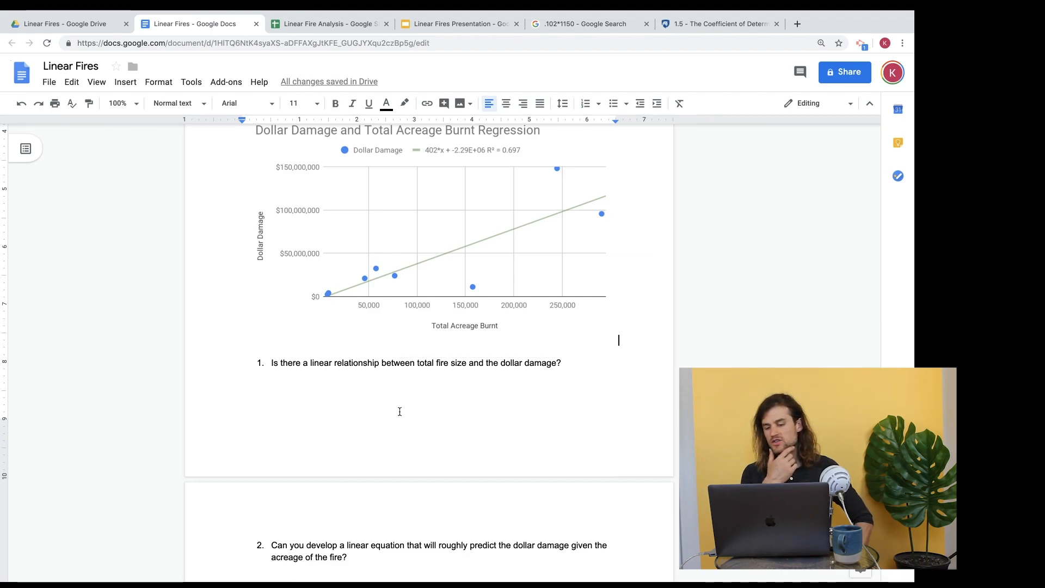
scroll(400, 411, "up", 1)
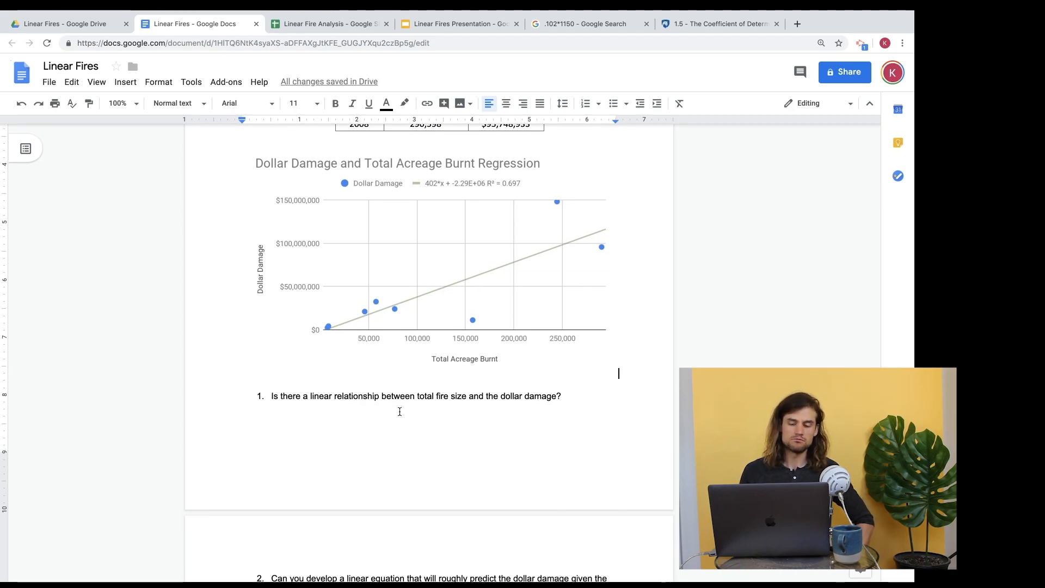
scroll(399, 412, "down", 3)
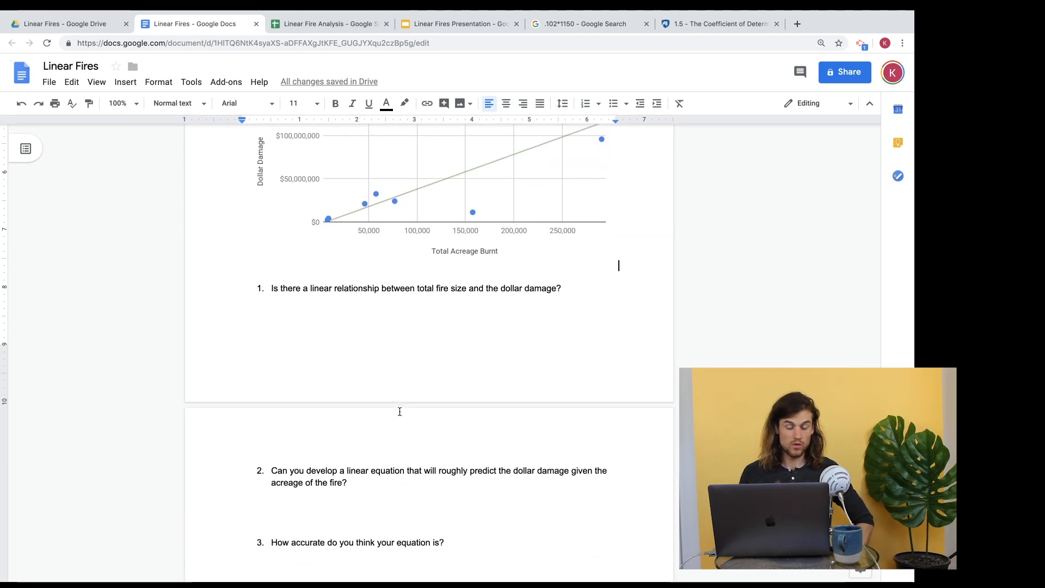
scroll(400, 411, "down", 1)
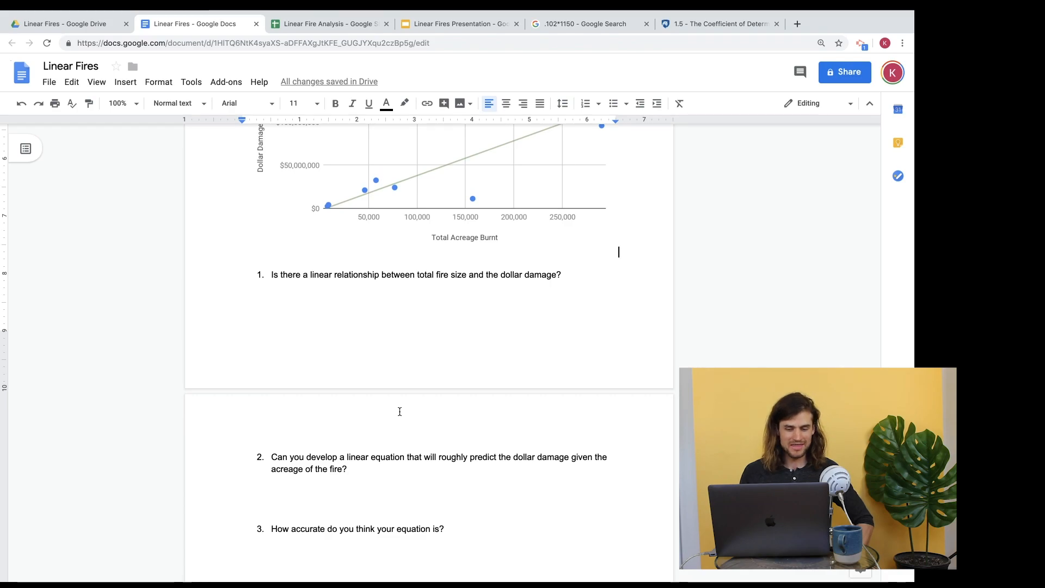
scroll(399, 411, "down", 2)
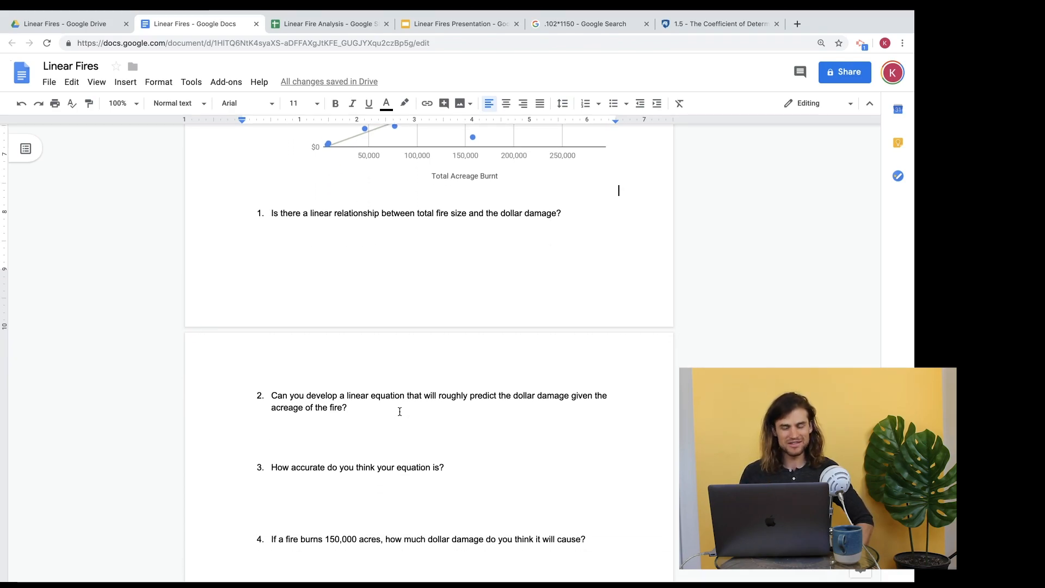
scroll(399, 412, "down", 1)
- Below question 2, start the linear equation with 402(x) +, using the slope from the regression chart's trendline
double_click(369, 378)
double_click(364, 386)
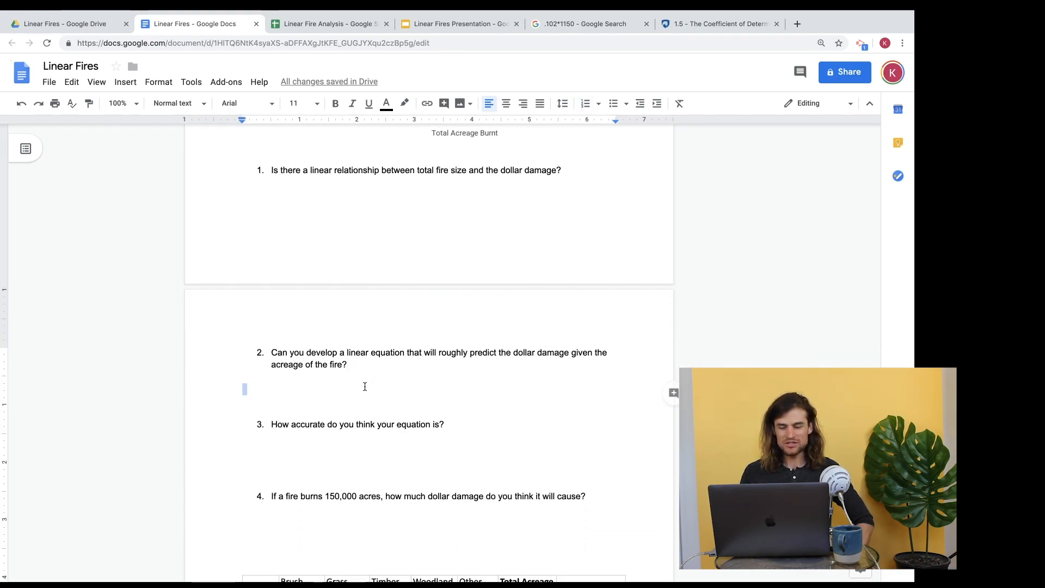
left_click(365, 387)
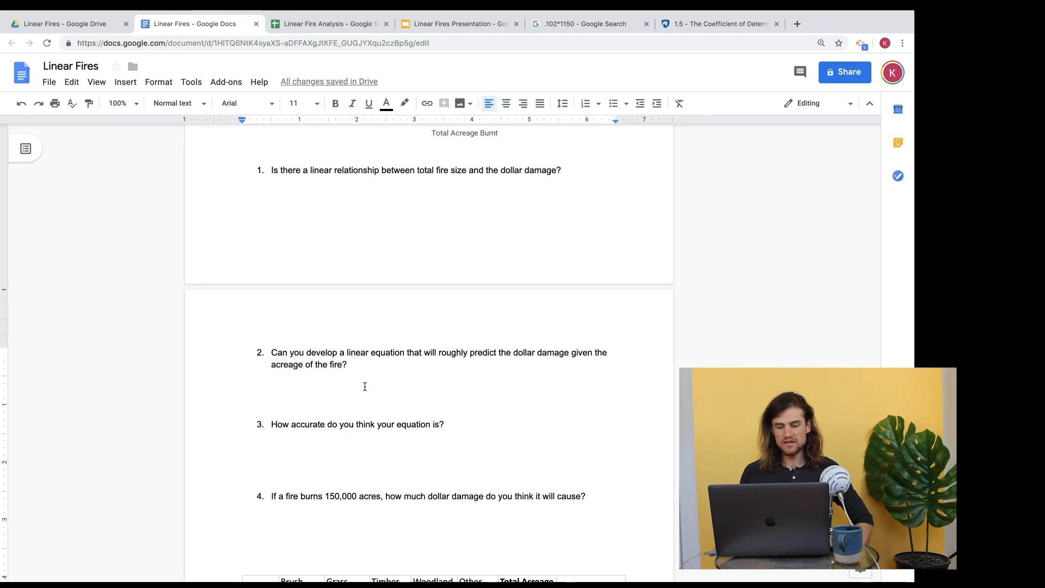
scroll(365, 386, "up", 5)
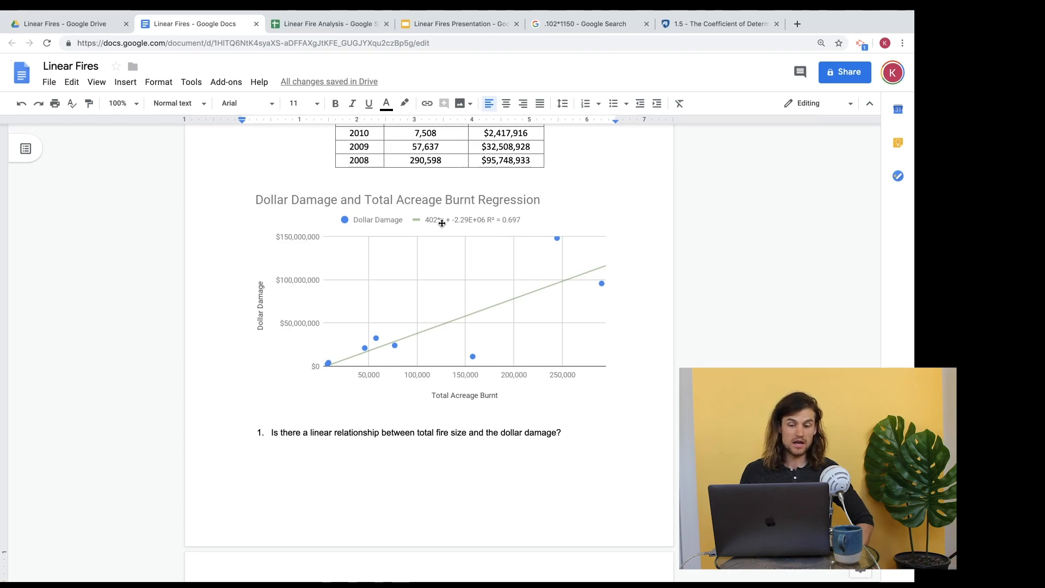
scroll(423, 424, "down", 4)
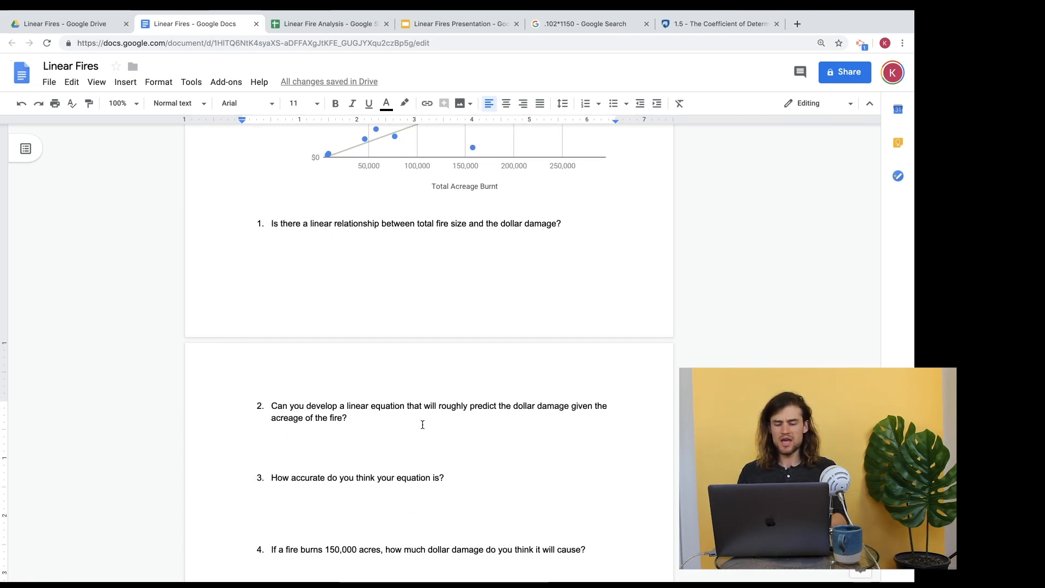
scroll(422, 424, "up", 4)
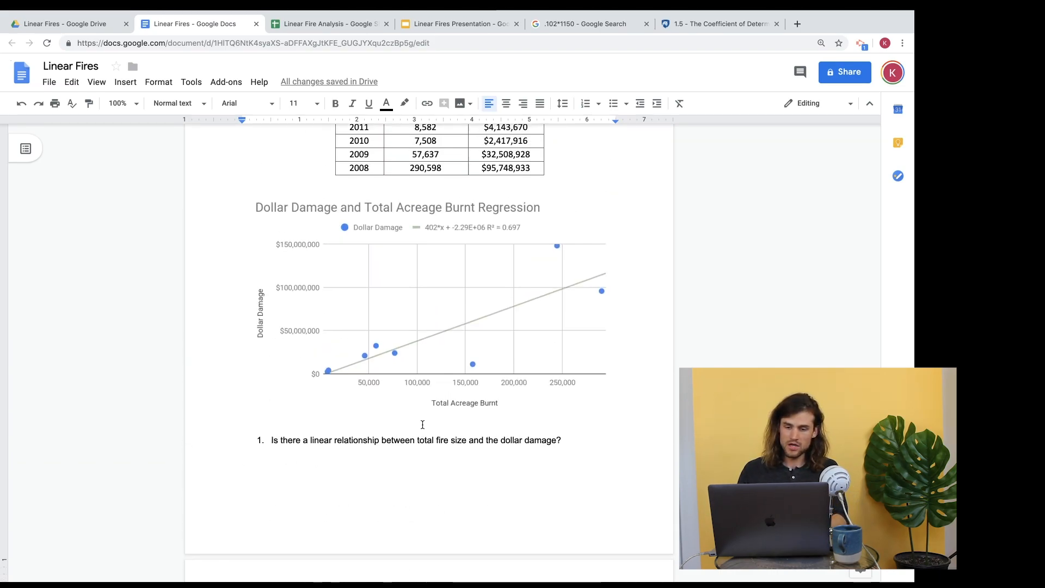
scroll(422, 424, "down", 5)
type("4")
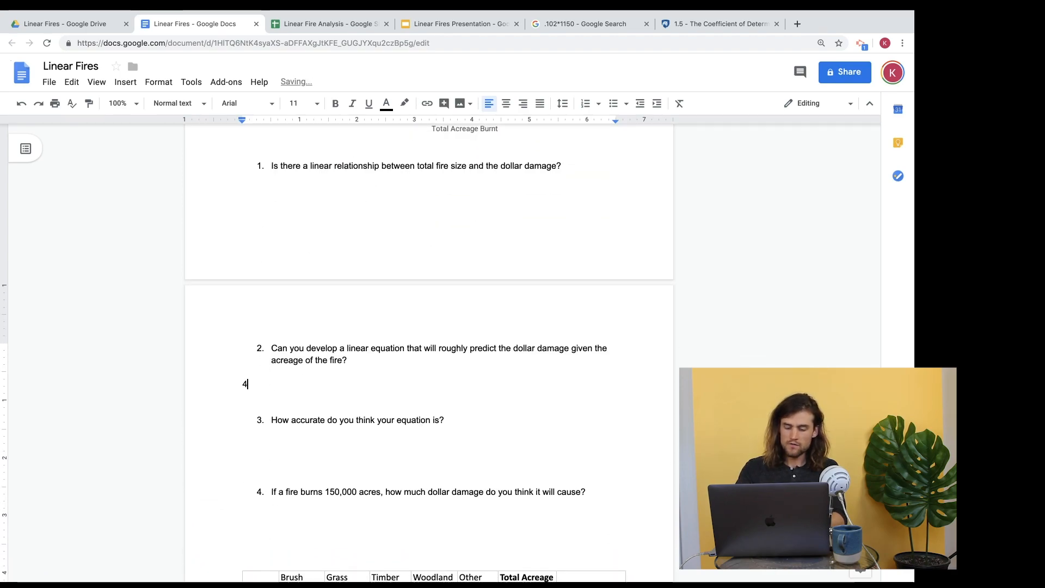
type("02(")
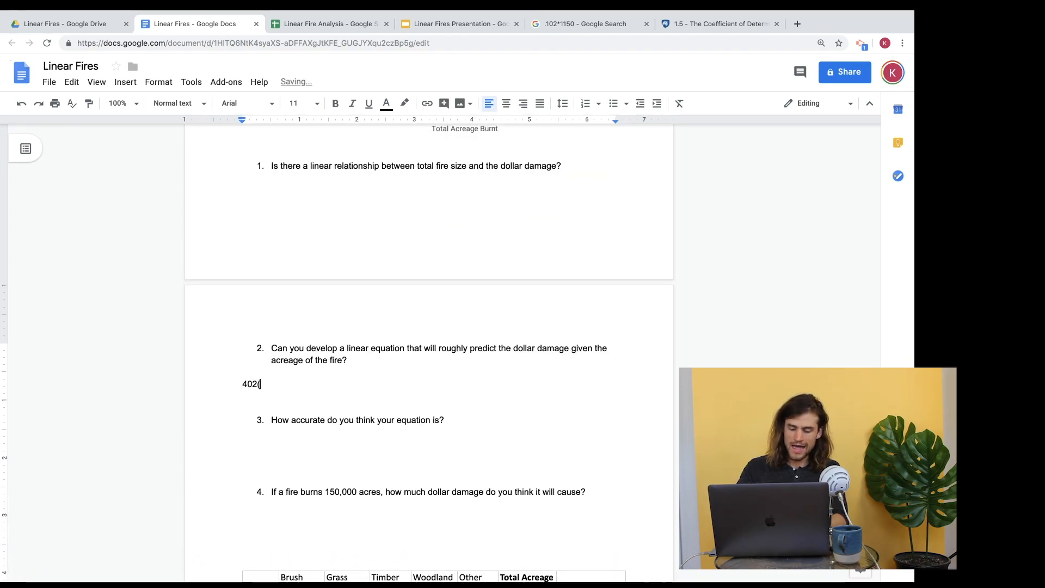
type("x) +")
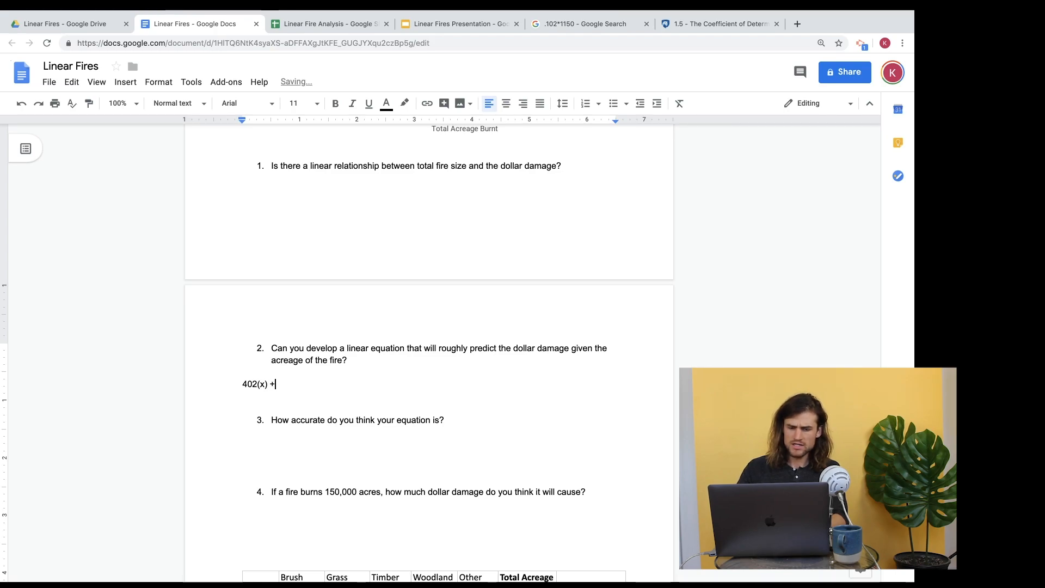
- Check the constant in the chart's trendline equation and complete the expression under question 2 with - 2.29E+06
scroll(429, 349, "up", 8)
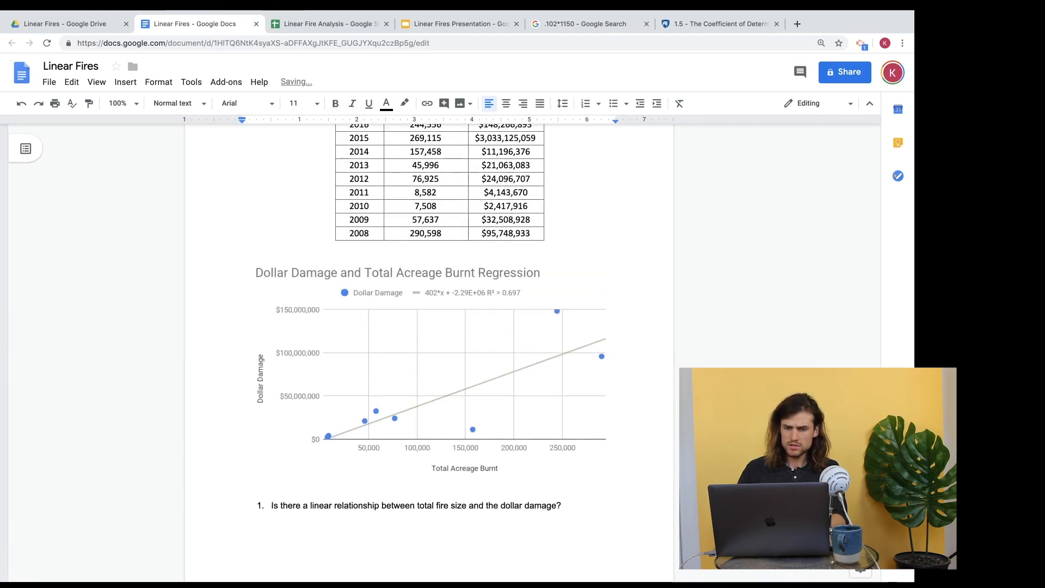
scroll(428, 348, "down", 2)
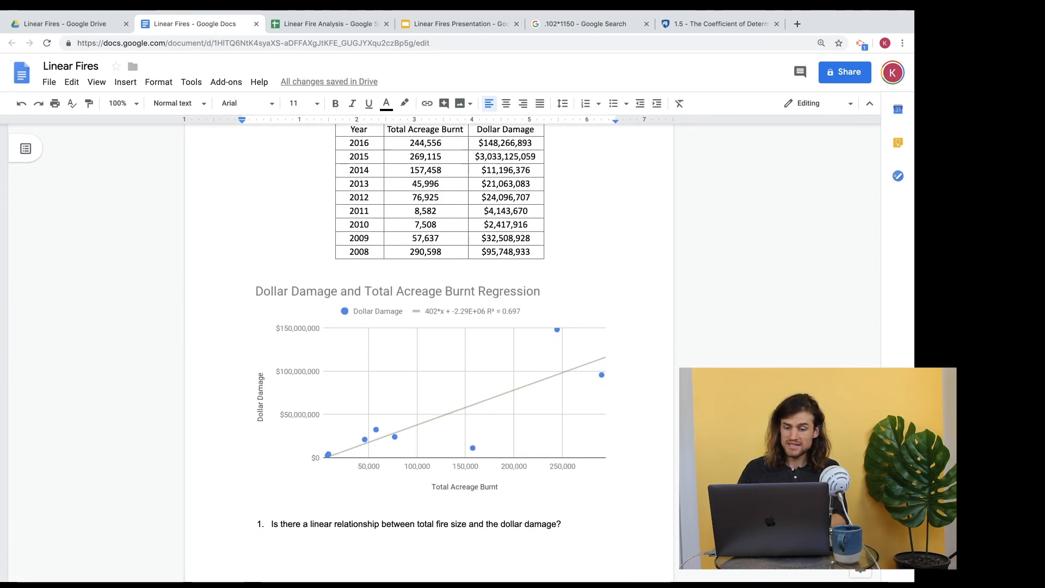
scroll(428, 348, "down", 2)
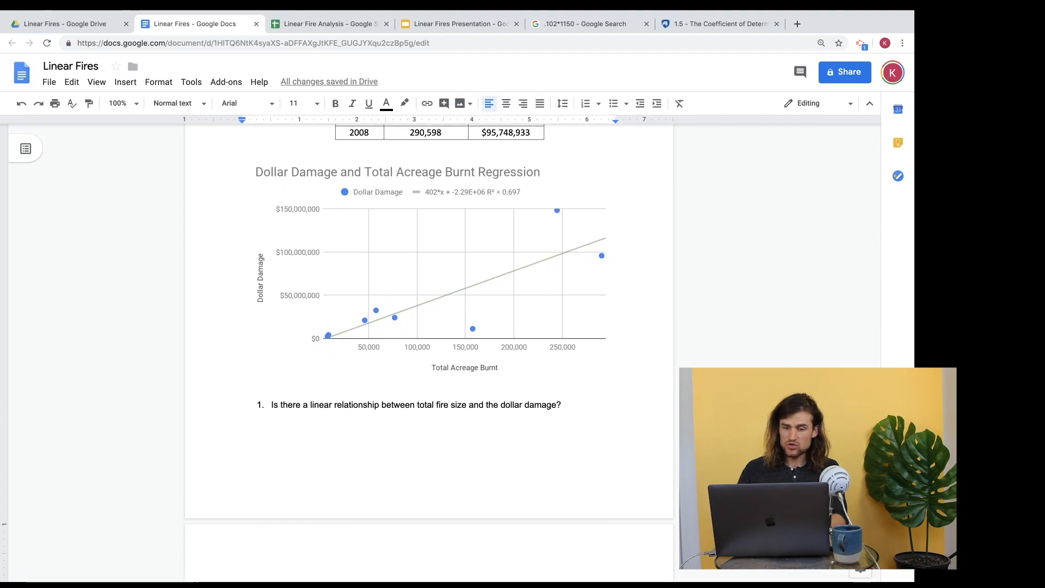
scroll(429, 349, "down", 4)
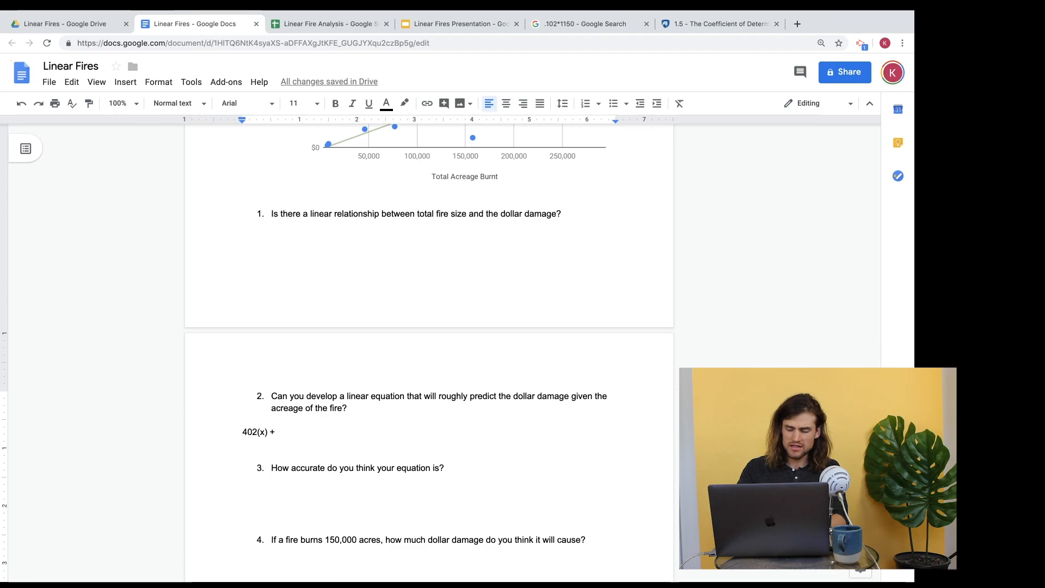
type("- 2")
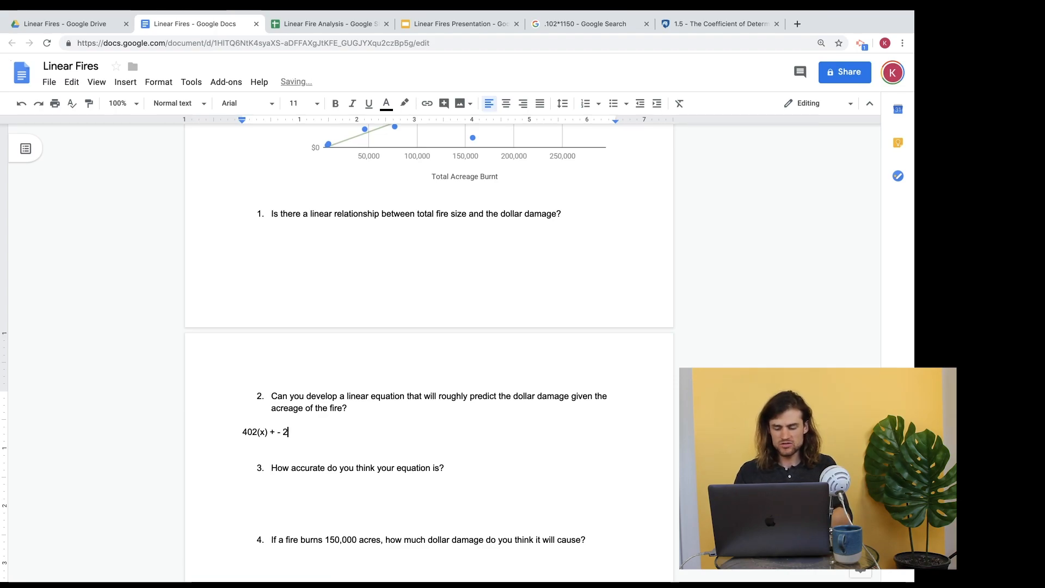
type(".29")
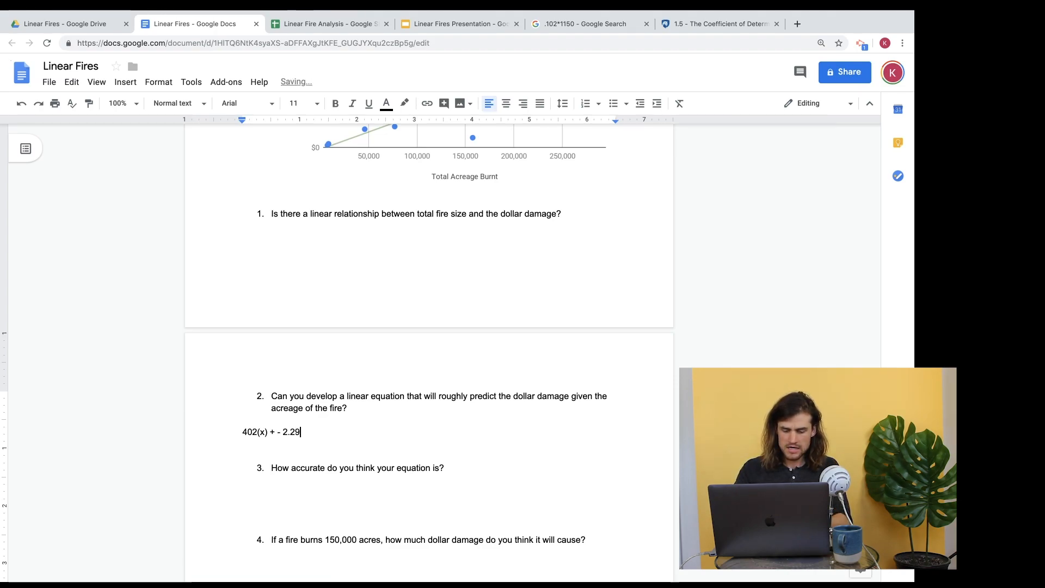
type("E=")
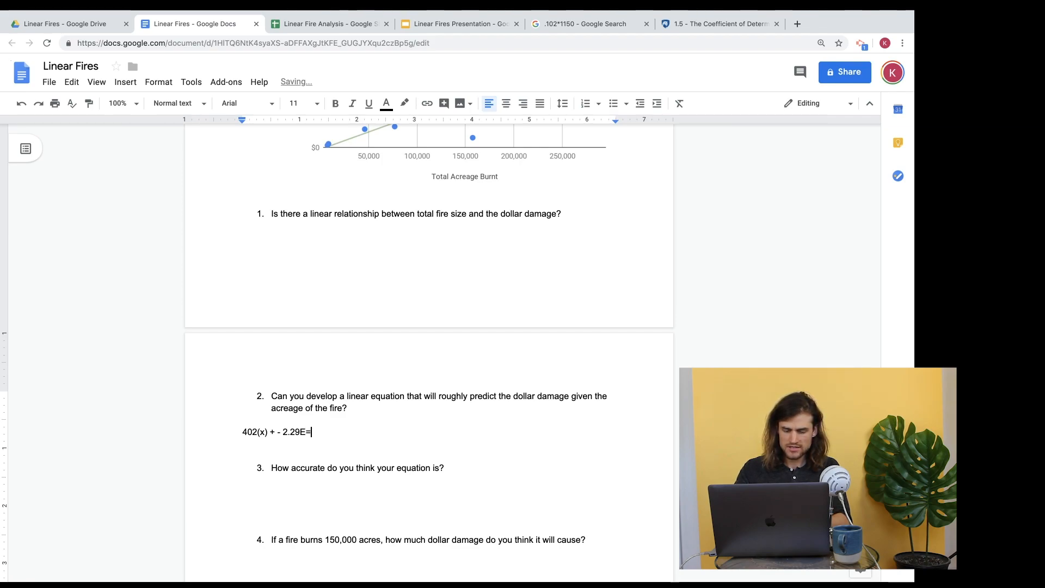
key("BackSpace")
type("+0")
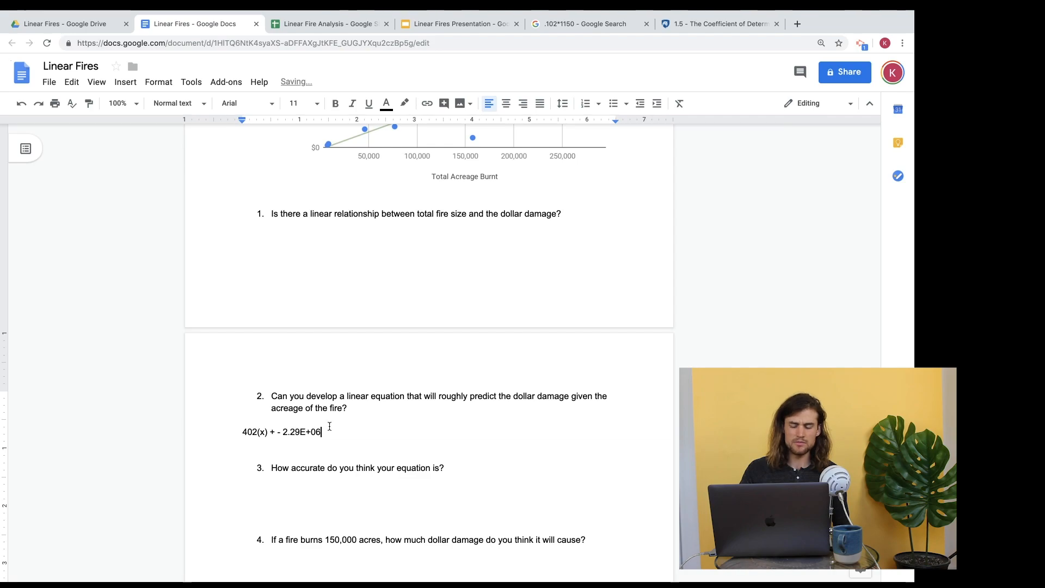
type("6")
- On a new line below the trendline expression, write the damage equation in terms of acreage as D = 402(a) - 2.29
key("Return")
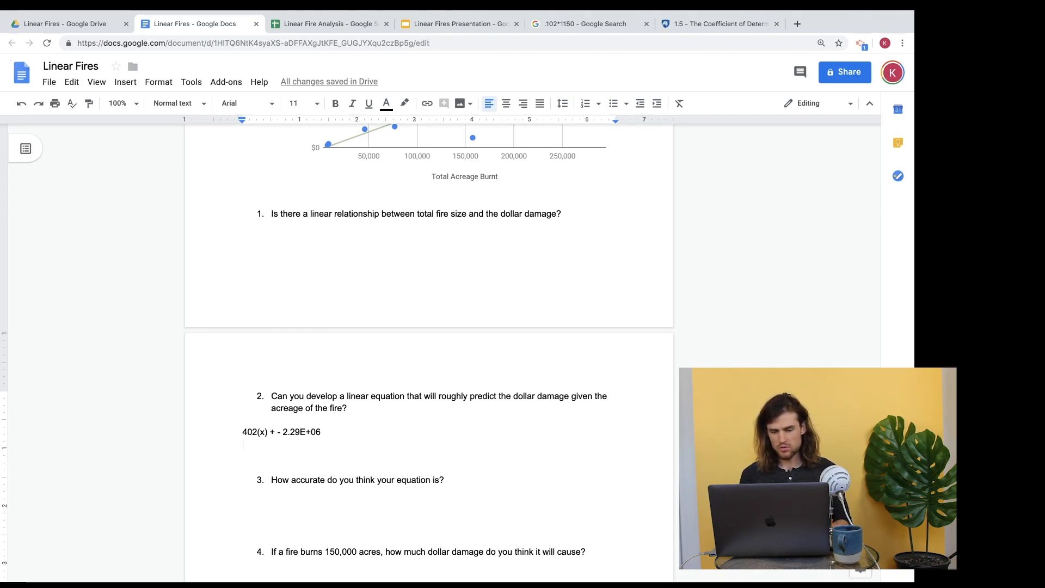
type("D =")
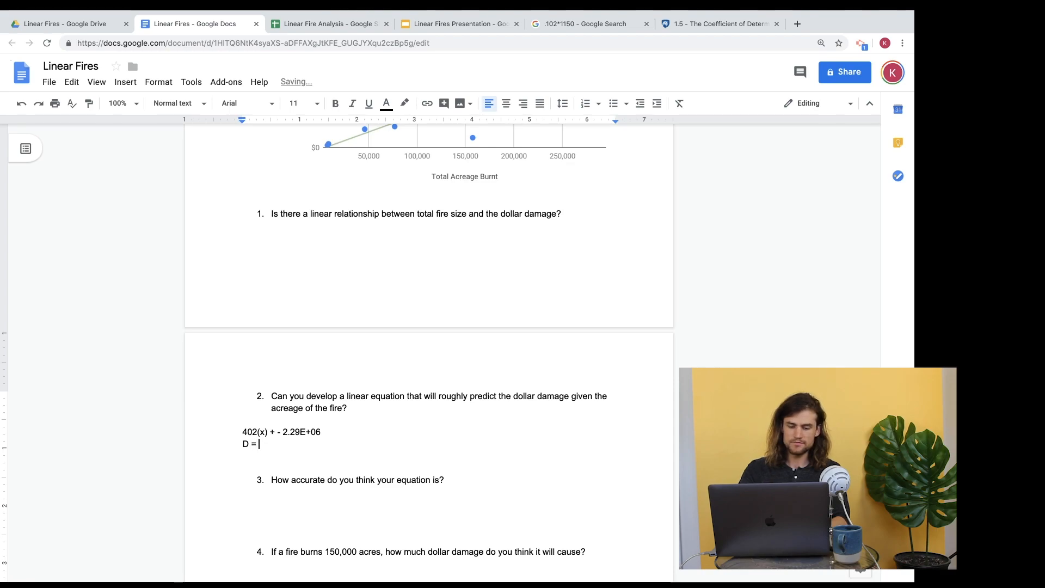
scroll(256, 277, "up", 4)
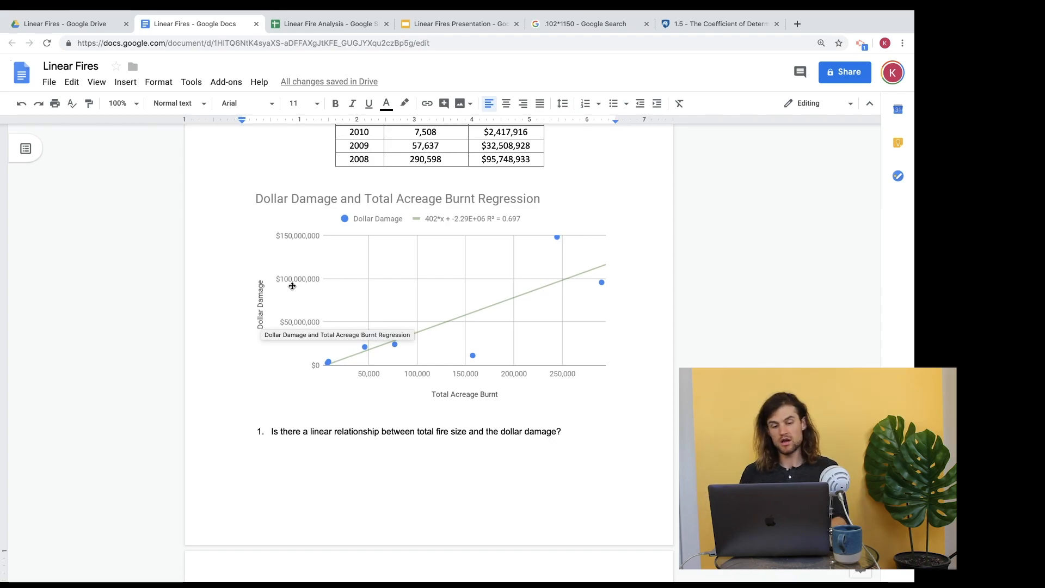
scroll(459, 435, "down", 6)
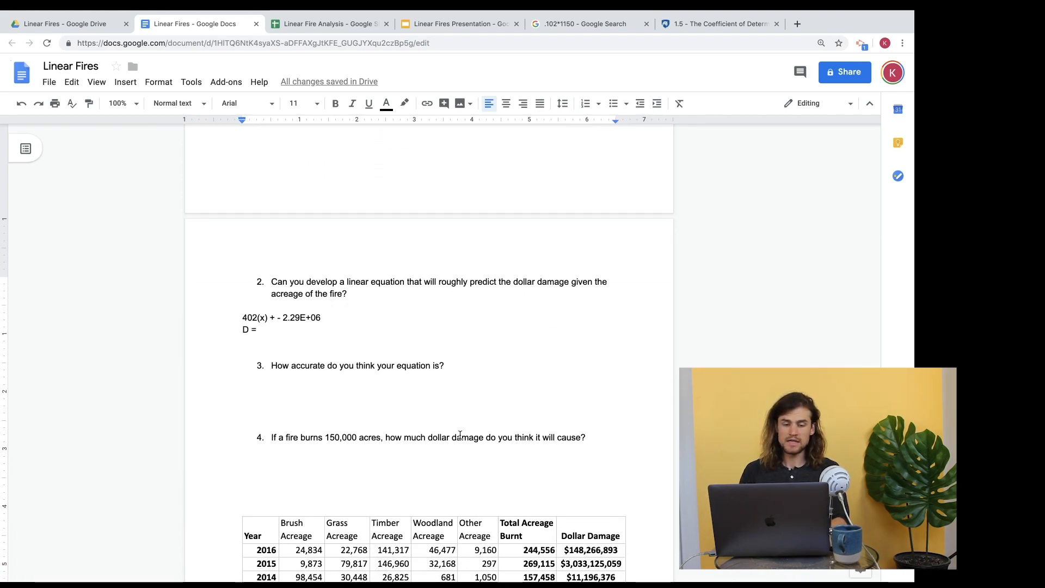
double_click(262, 326)
left_click(262, 329)
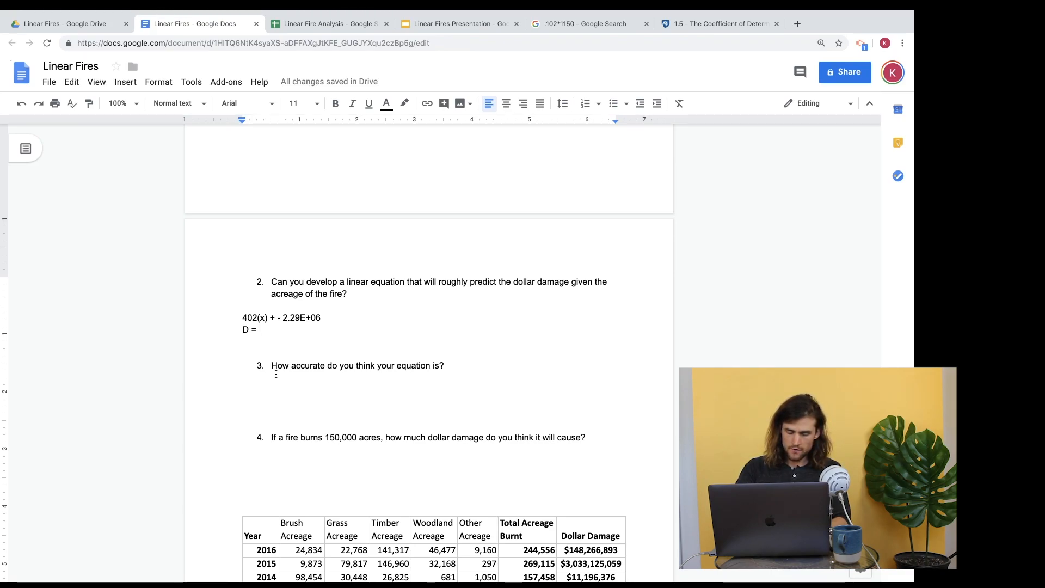
type("40")
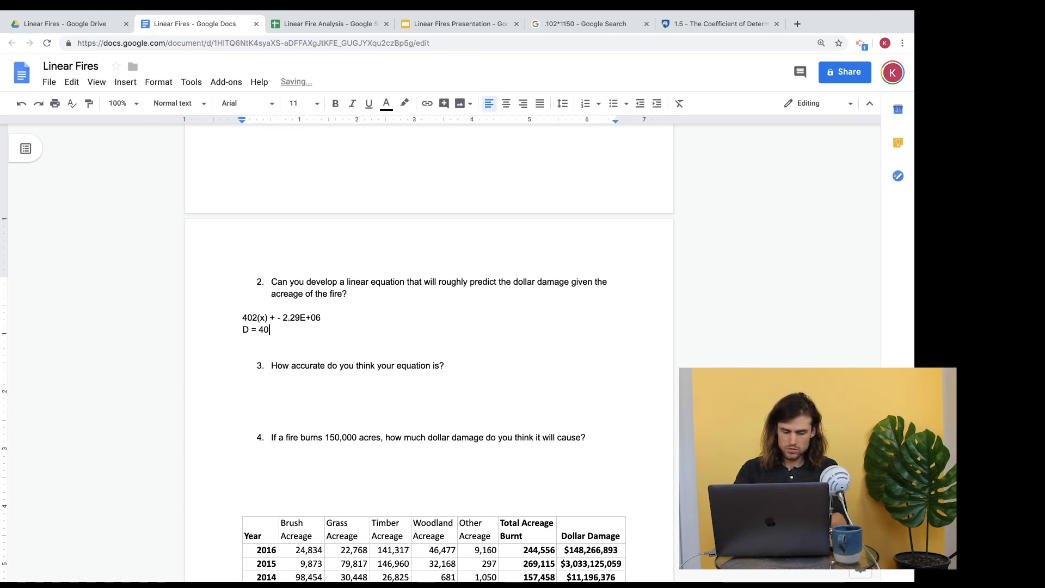
type("2(a")
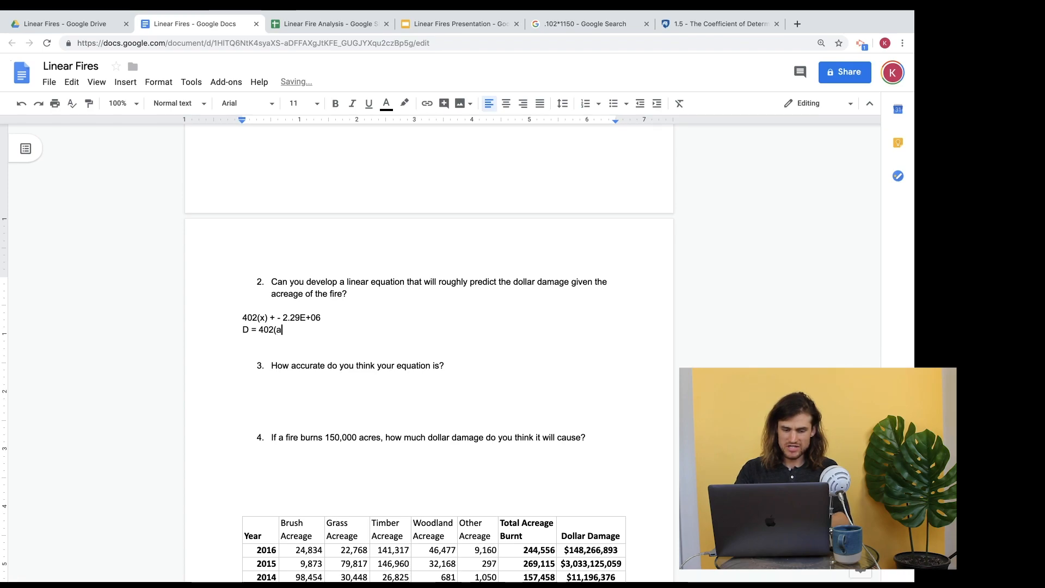
type(") ")
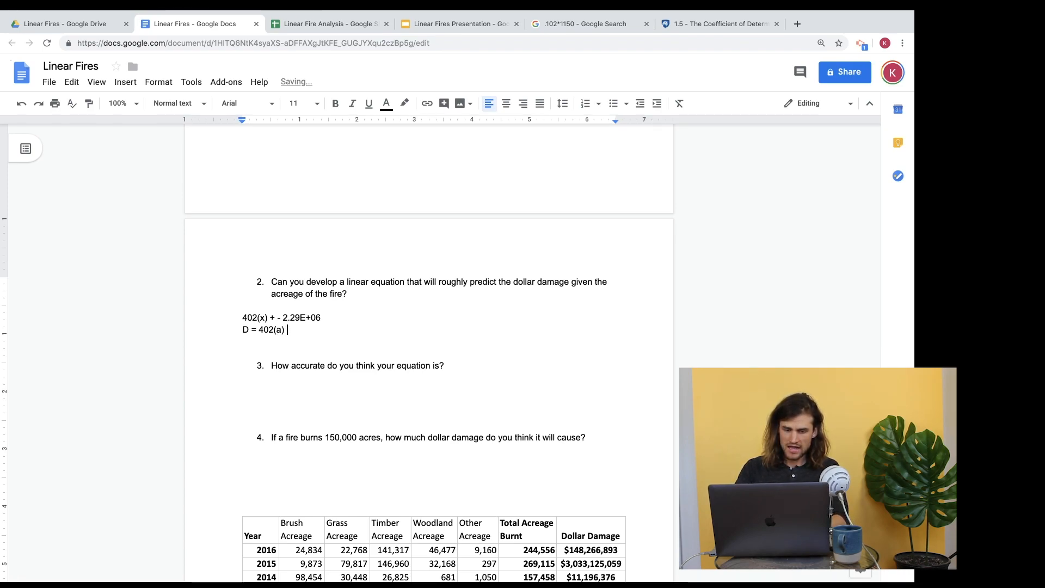
type("- ")
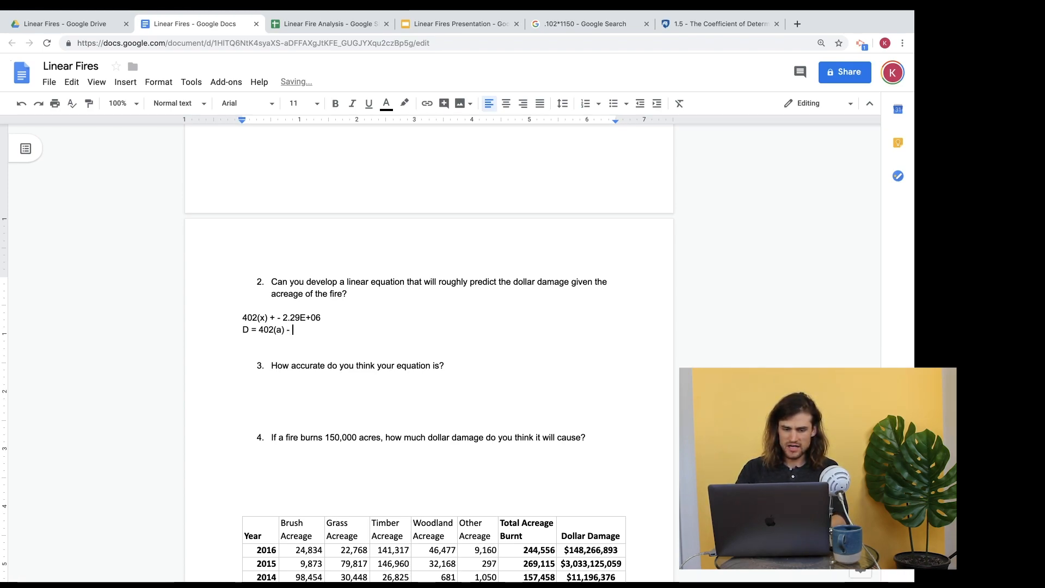
type("2.29")
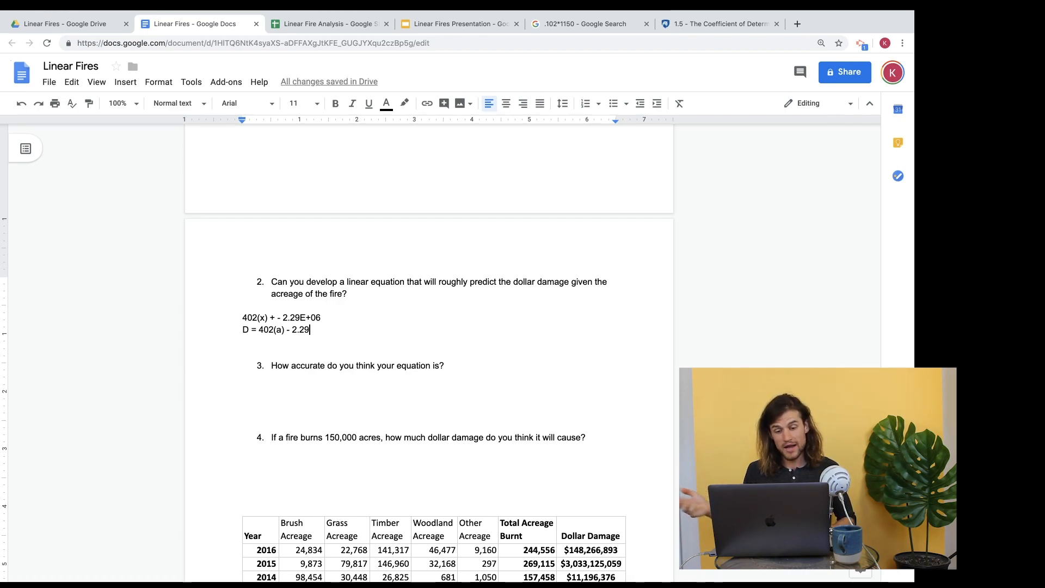
- Rewrite the constant of the damage equation as the whole number 2290000
left_click(300, 329)
key("BackSpace")
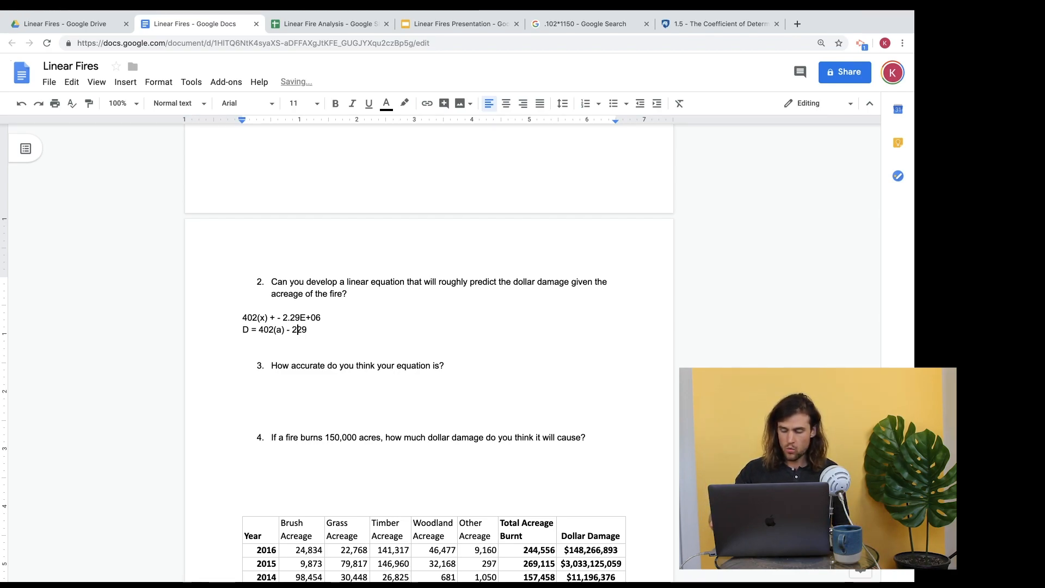
key("Right")
type("00")
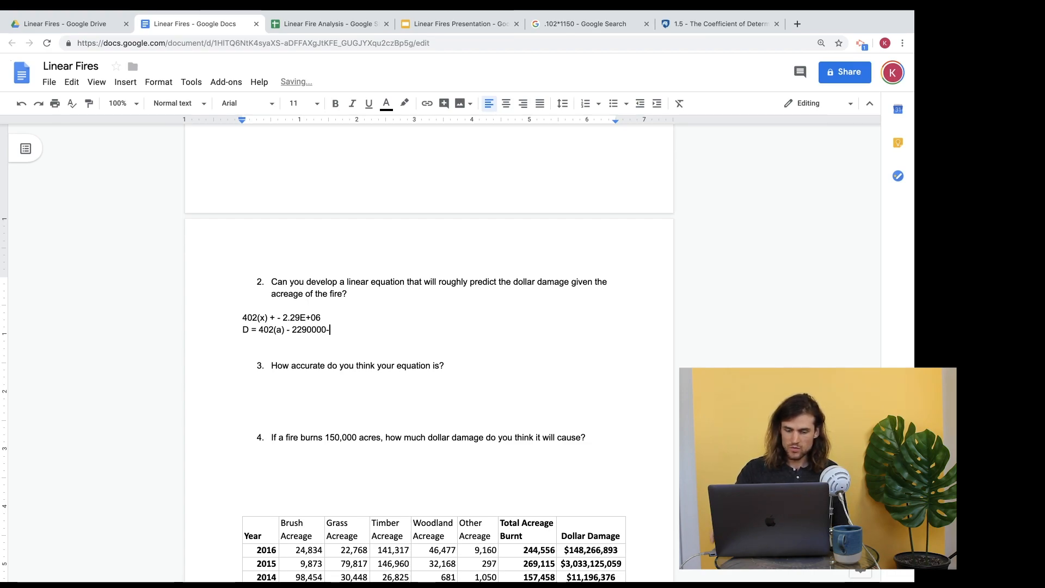
key("BackSpace")
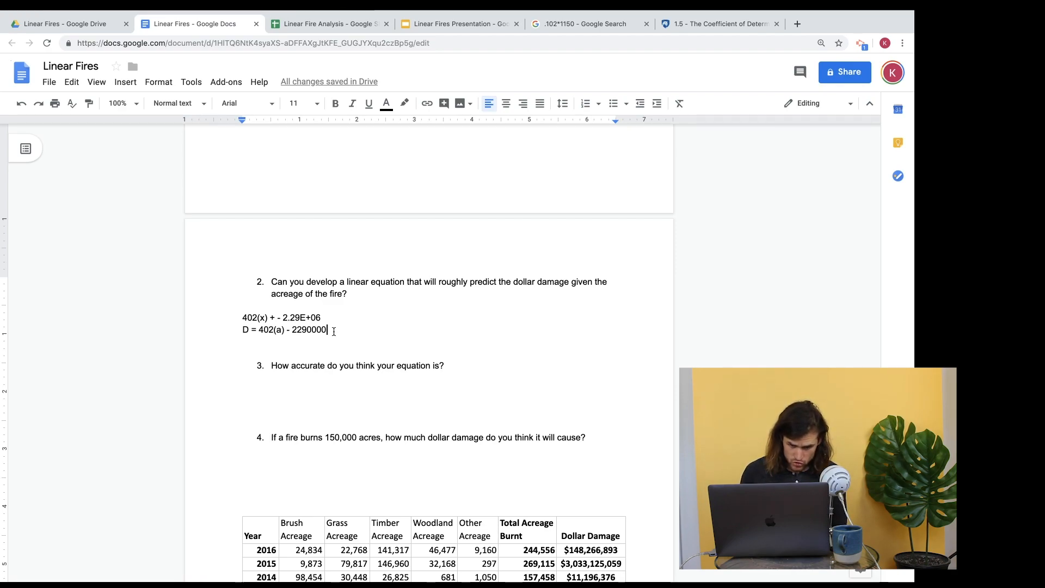
- Add thousands separators to the constant so the damage equation reads D = 402(a) - 2,290,000
type(",")
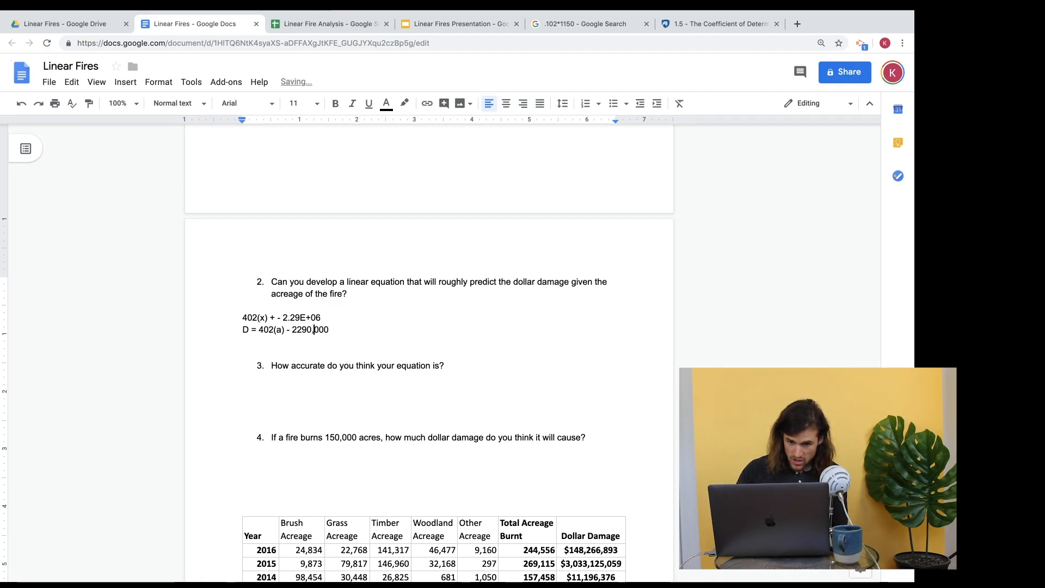
key("Left")
key("Left")
key("Left")
key("Left")
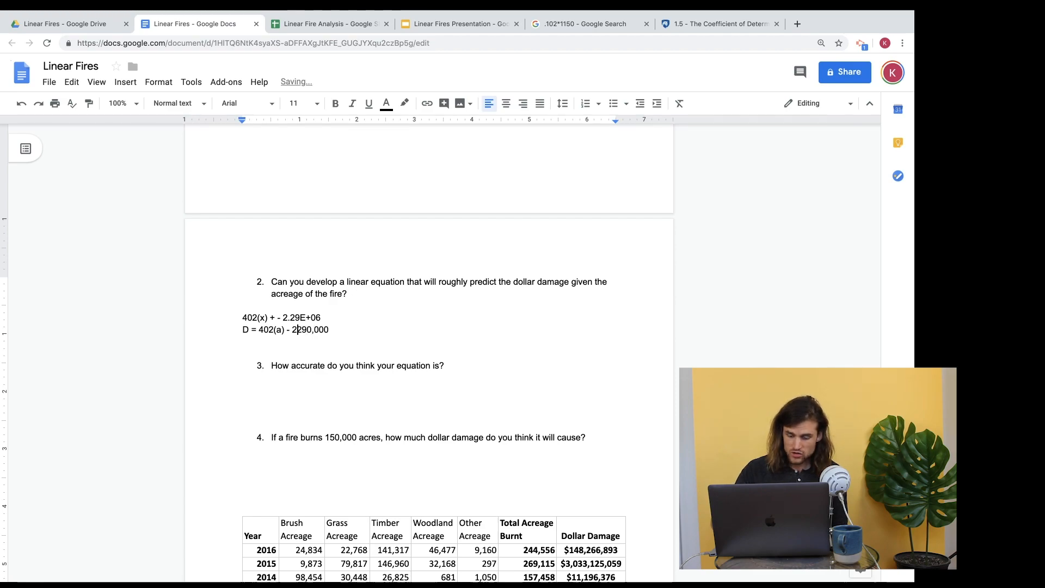
type(",")
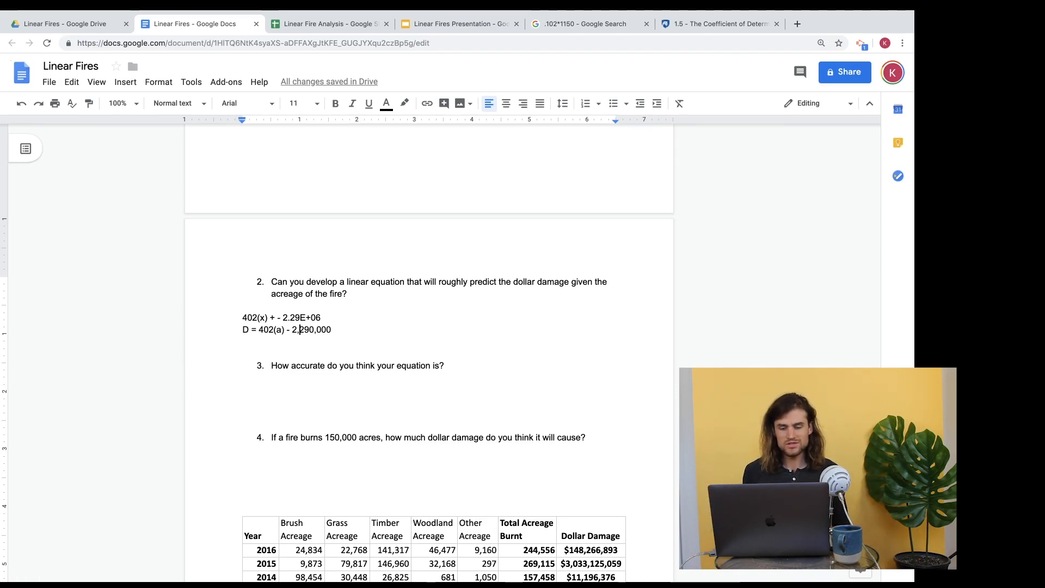
- Review questions 3 to 6, the fuel-source acreage table and the word bank in the rest of the document
scroll(429, 353, "down", 1)
scroll(300, 261, "down", 3)
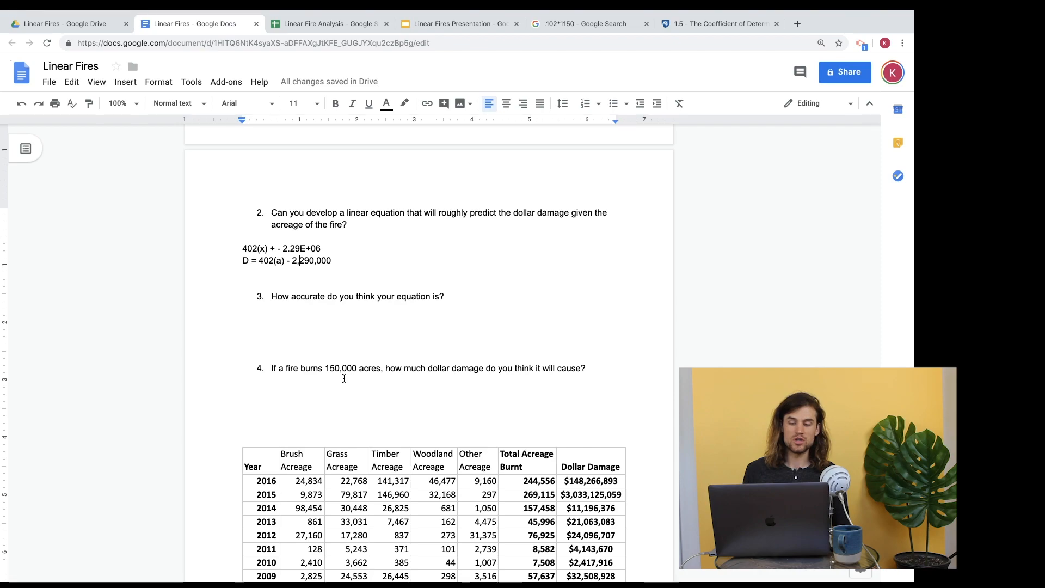
scroll(344, 378, "down", 3)
scroll(343, 378, "down", 10)
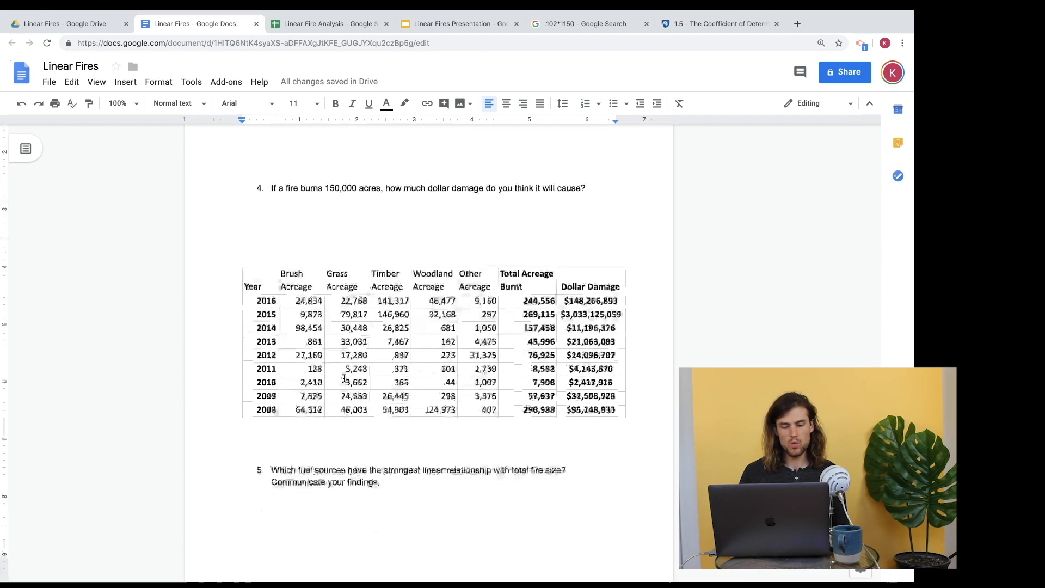
scroll(344, 378, "down", 6)
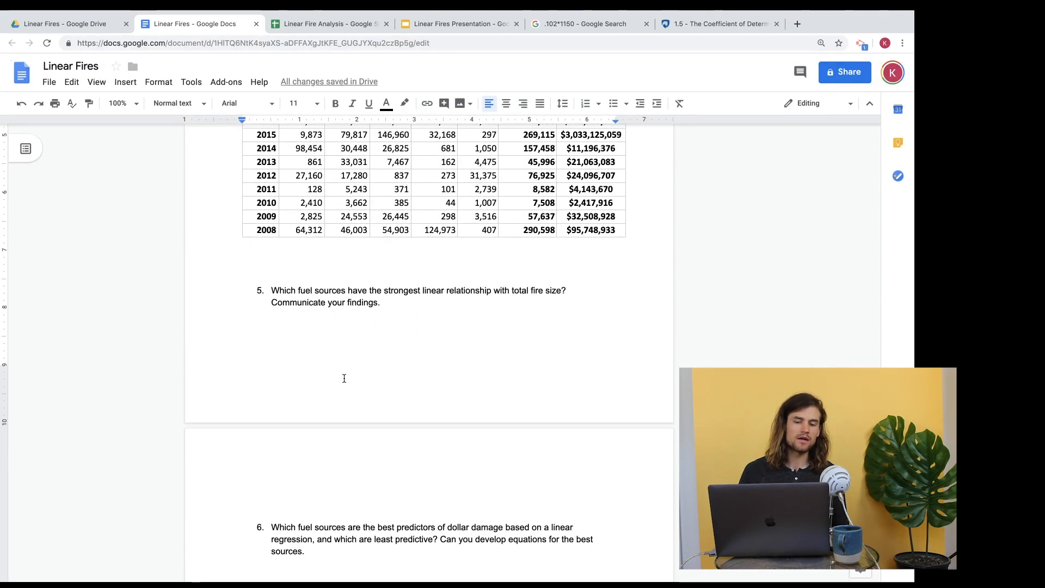
scroll(344, 378, "up", 6)
scroll(344, 378, "down", 2)
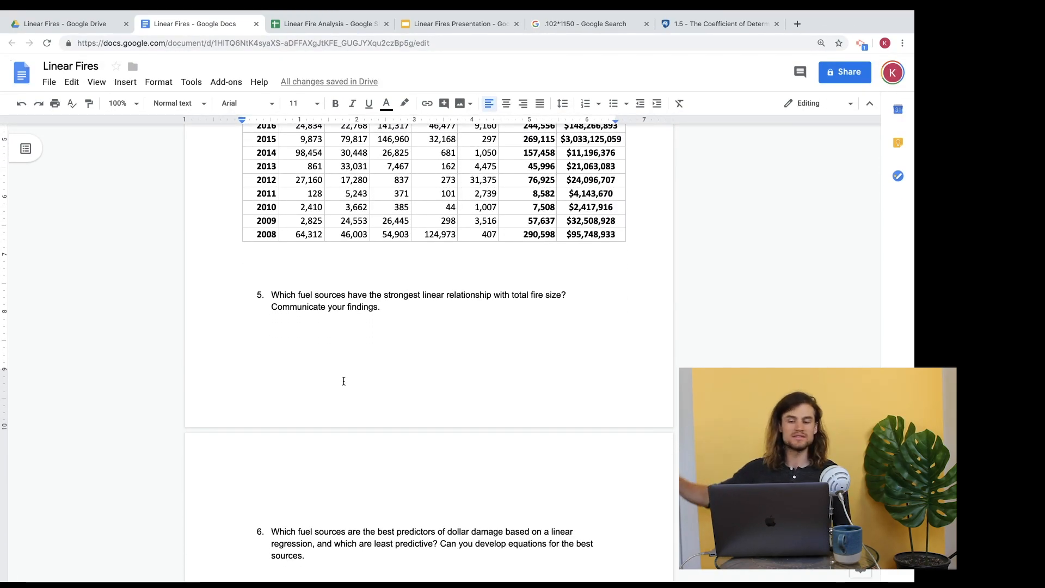
scroll(344, 381, "up", 1)
scroll(343, 381, "up", 4)
scroll(343, 380, "down", 5)
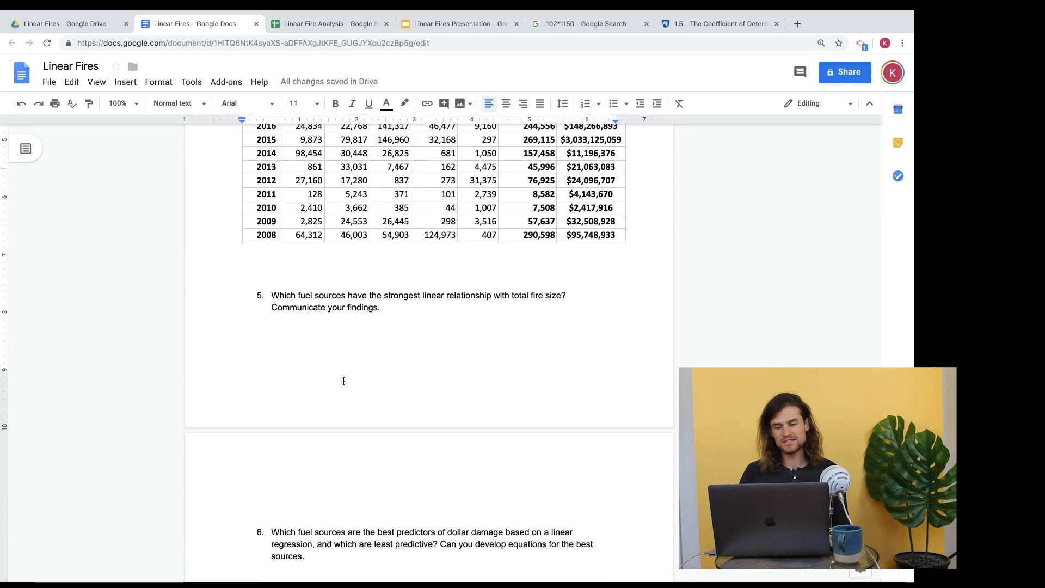
scroll(344, 381, "up", 4)
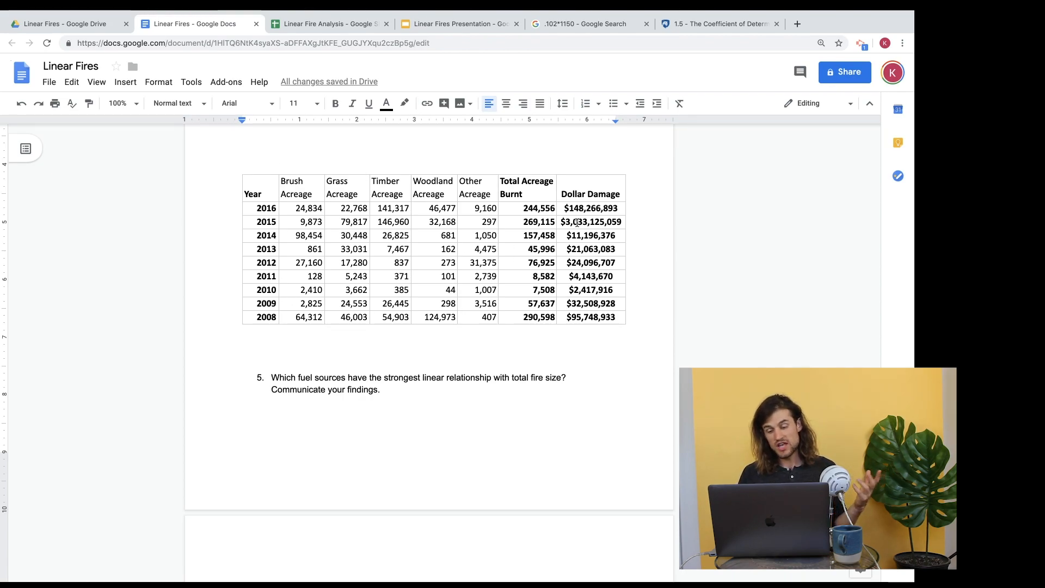
scroll(555, 229, "down", 5)
scroll(576, 223, "down", 2)
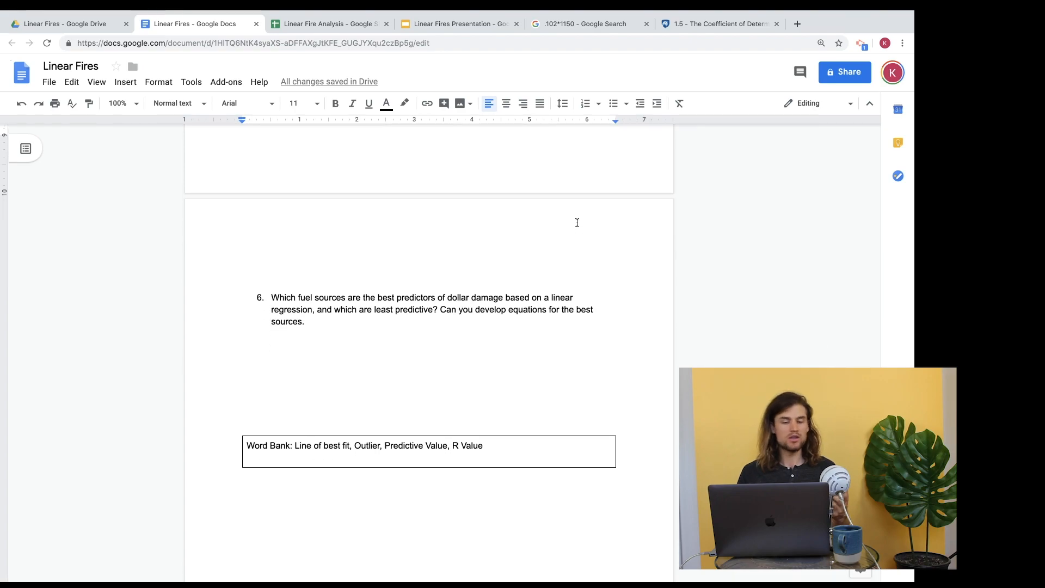
scroll(577, 222, "up", 2)
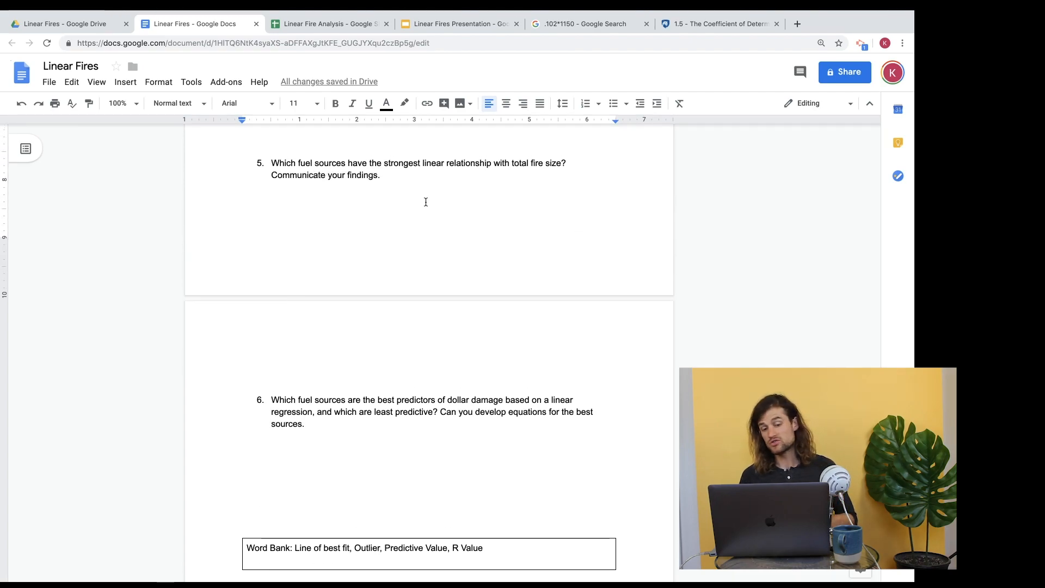